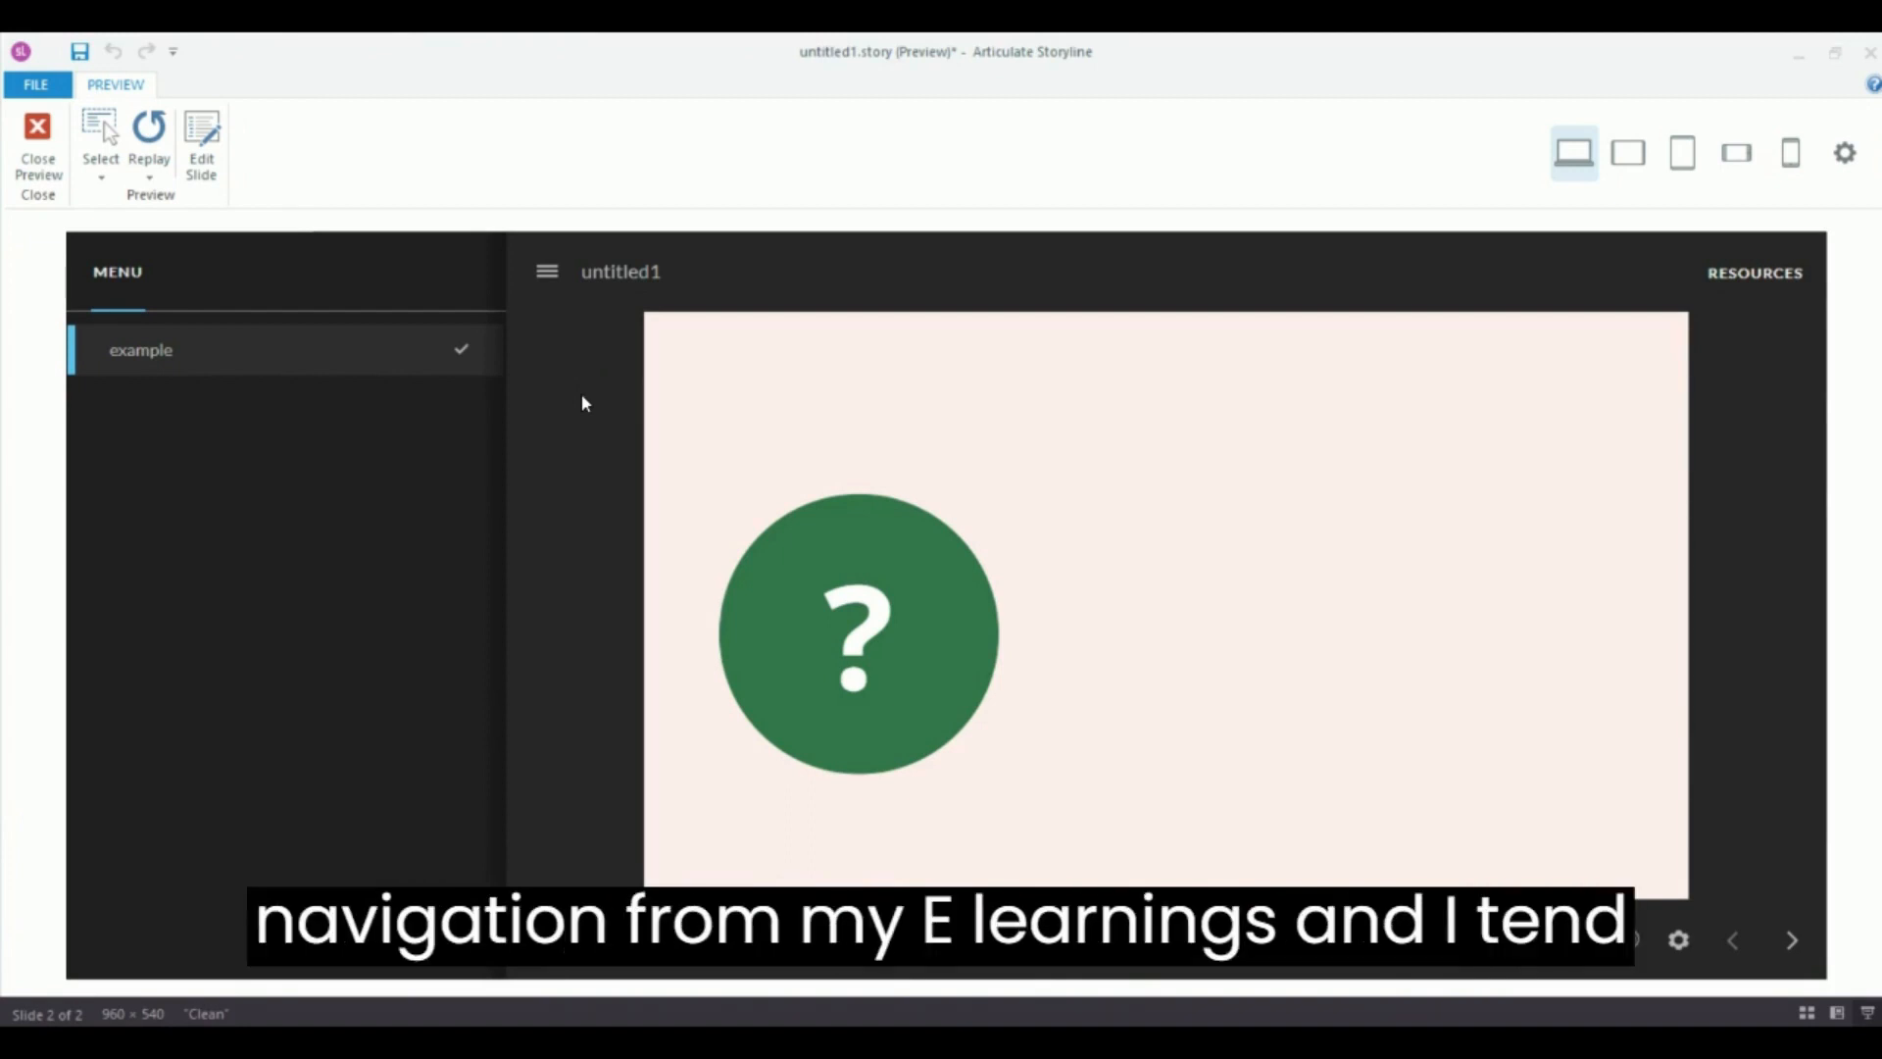
Preview the slide, open the pop up from the question-mark circle, then close the preview.
{"action": "left_click", "coordinate": [855, 676]}
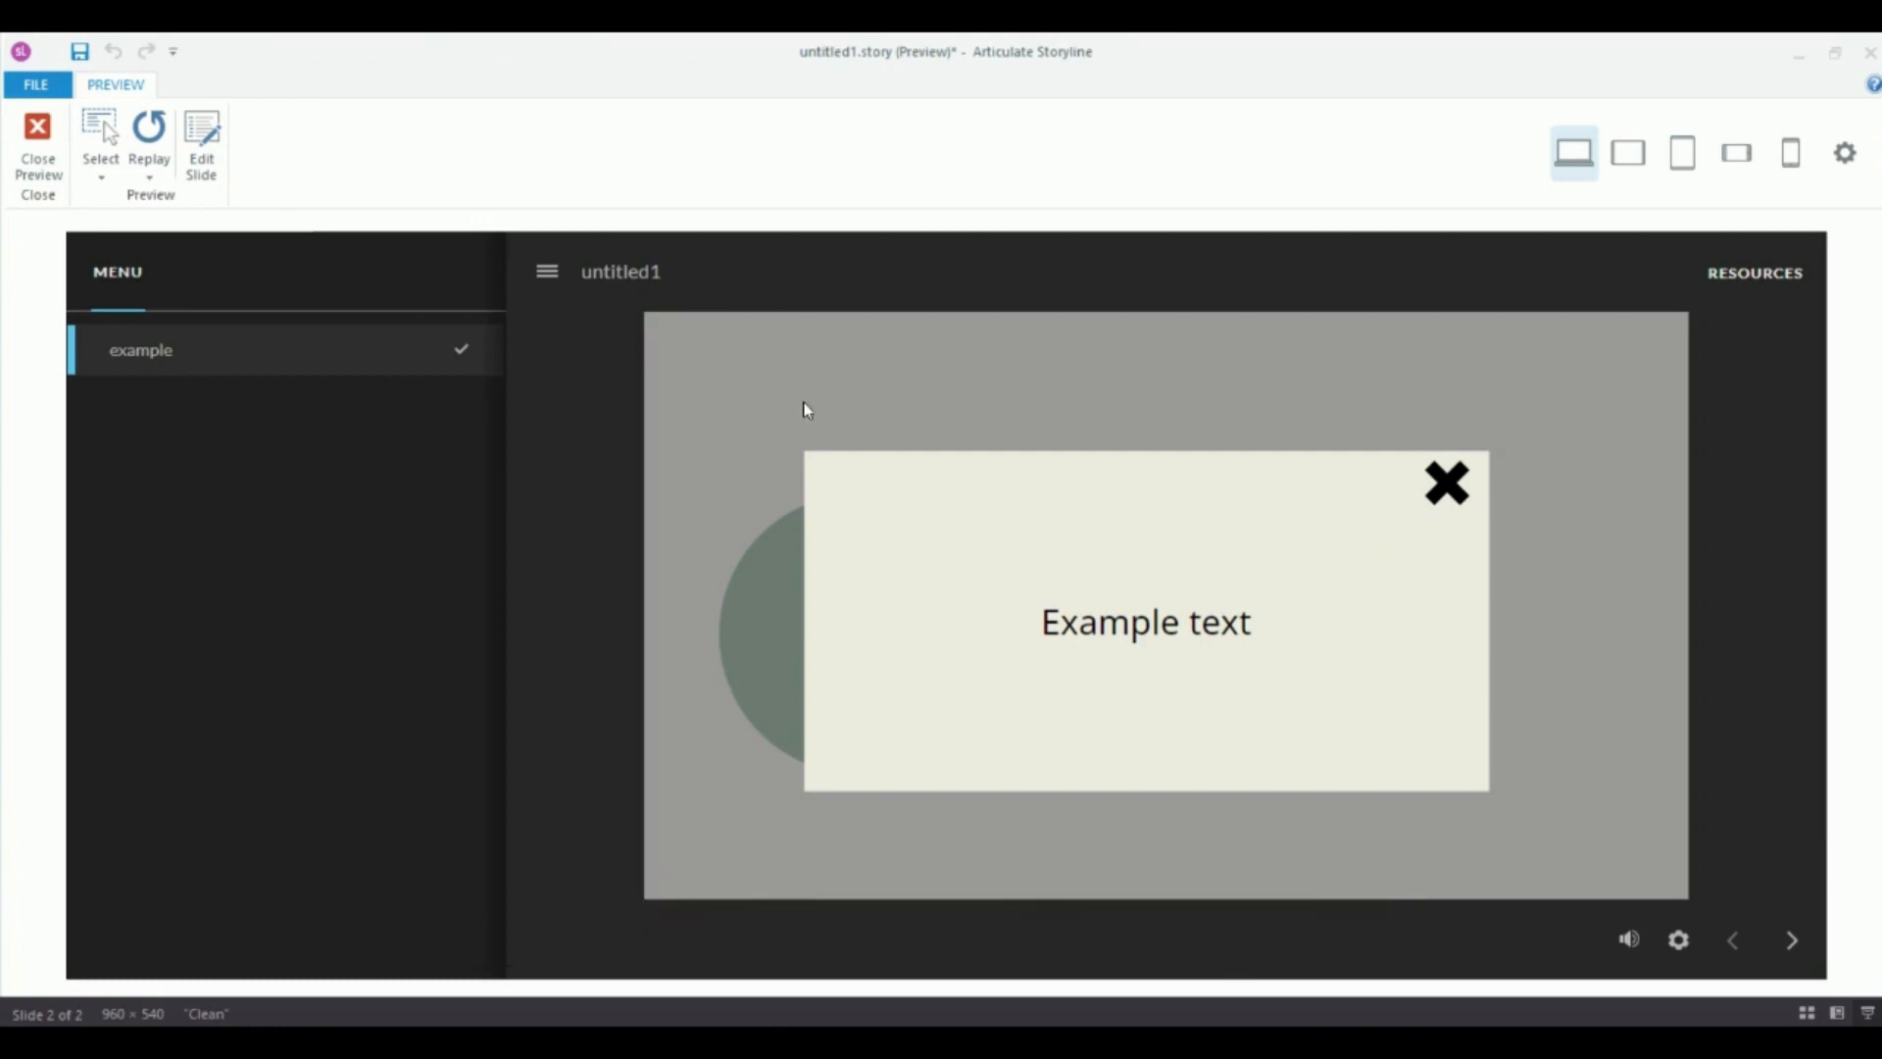
{"action": "left_click", "coordinate": [44, 157]}
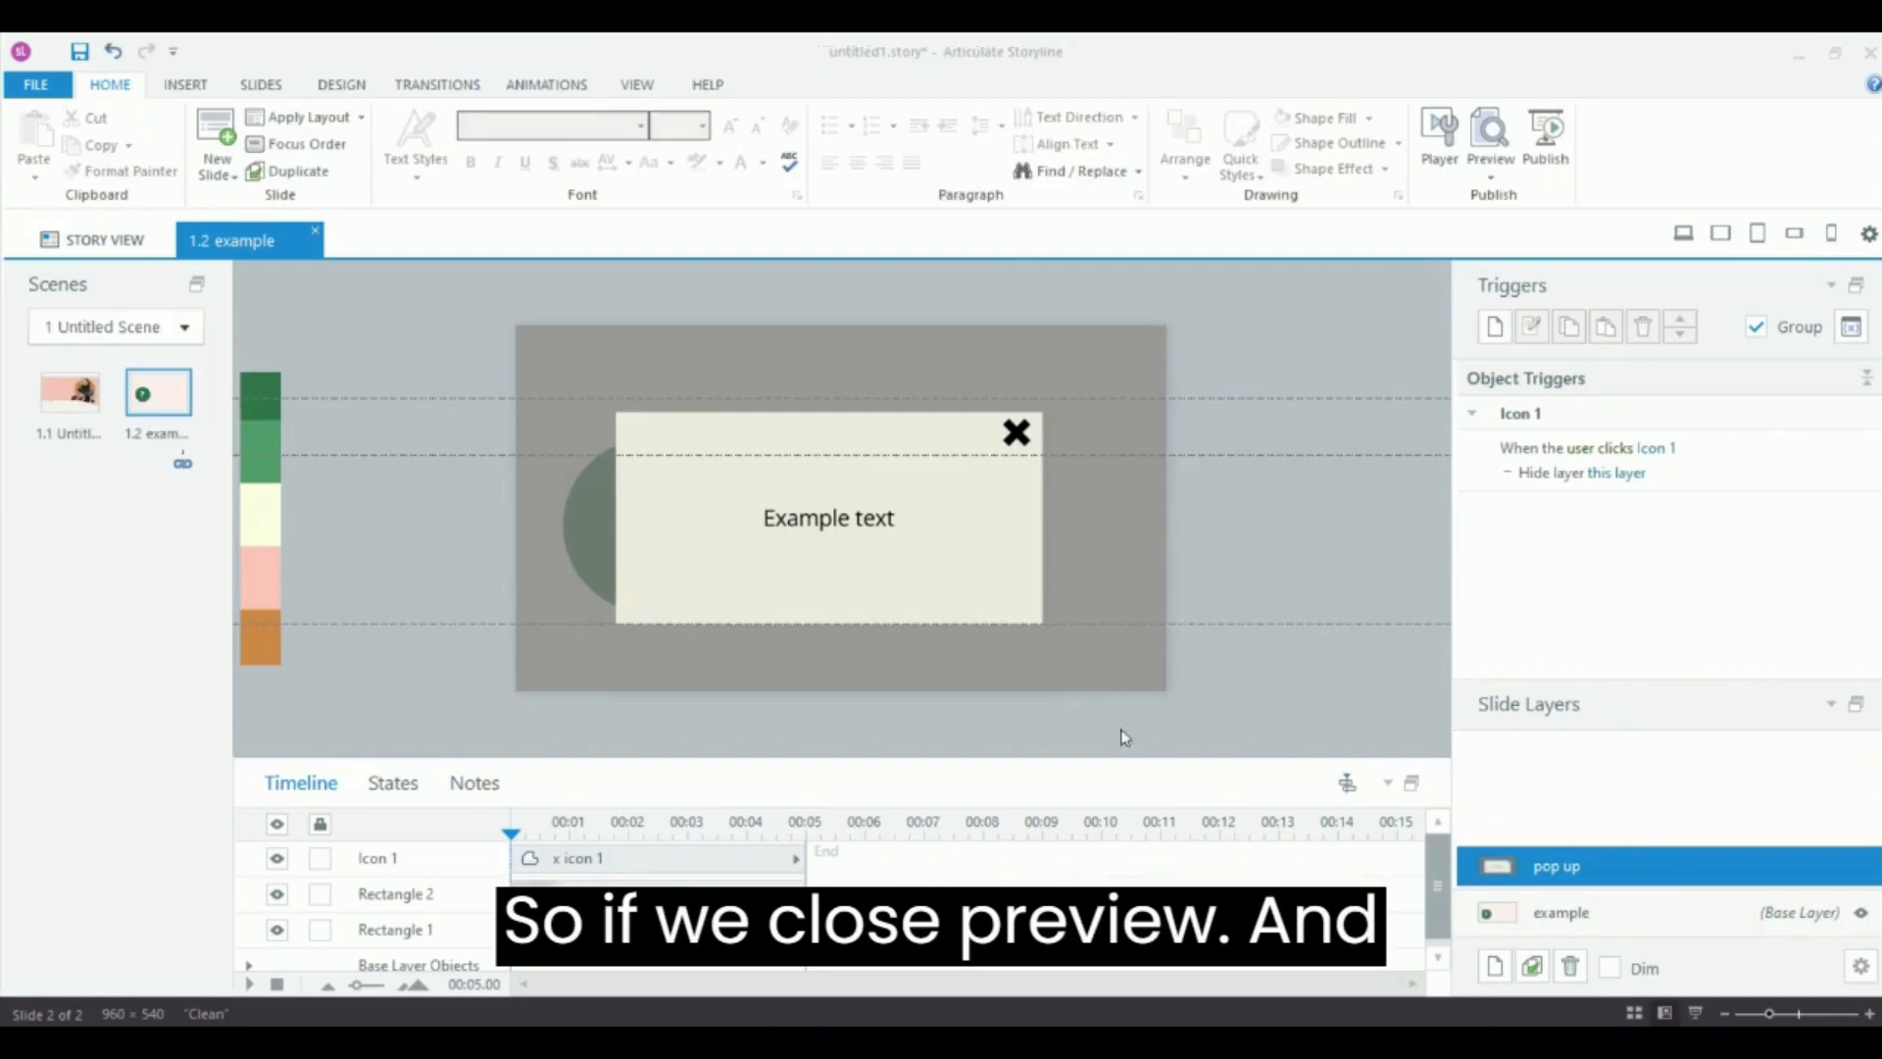
Delete the existing X close icon from the pop up layer.
{"action": "left_click_drag", "start_coordinate": [950, 281], "coordinate": [1101, 537]}
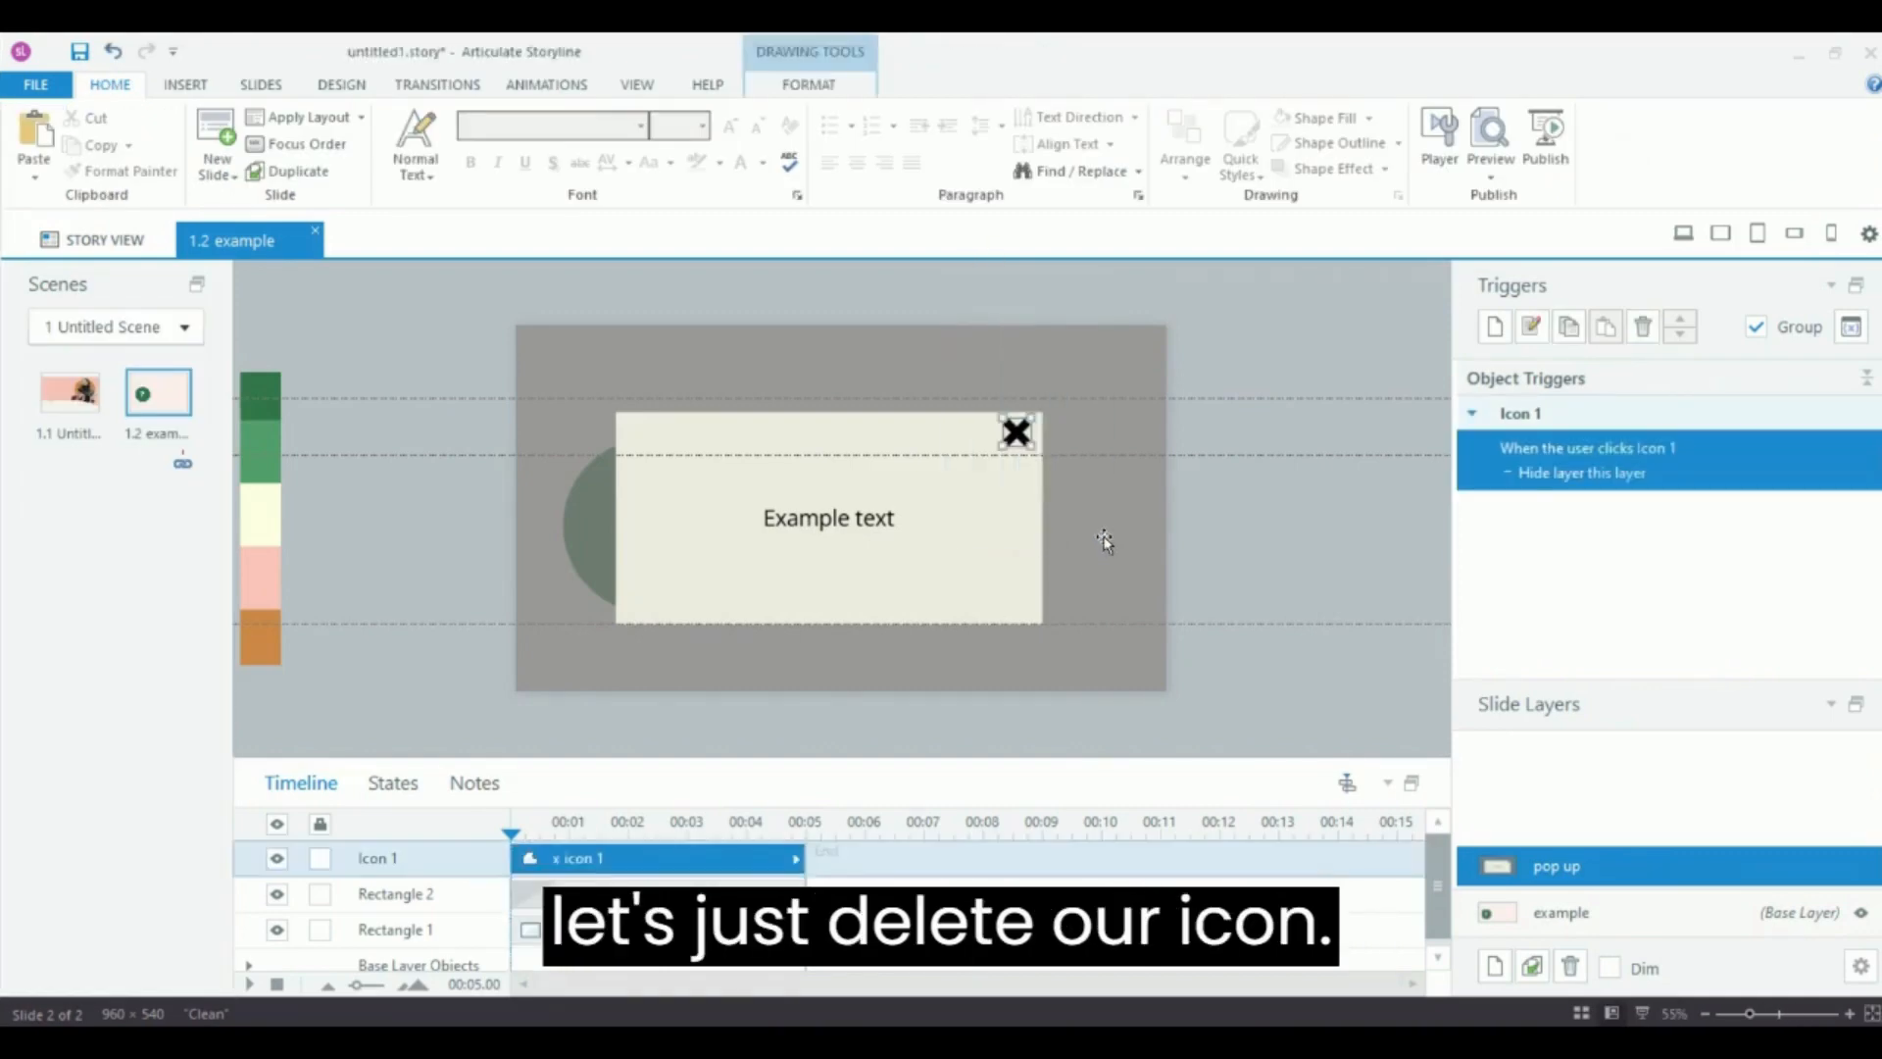
{"action": "key", "text": "Delete"}
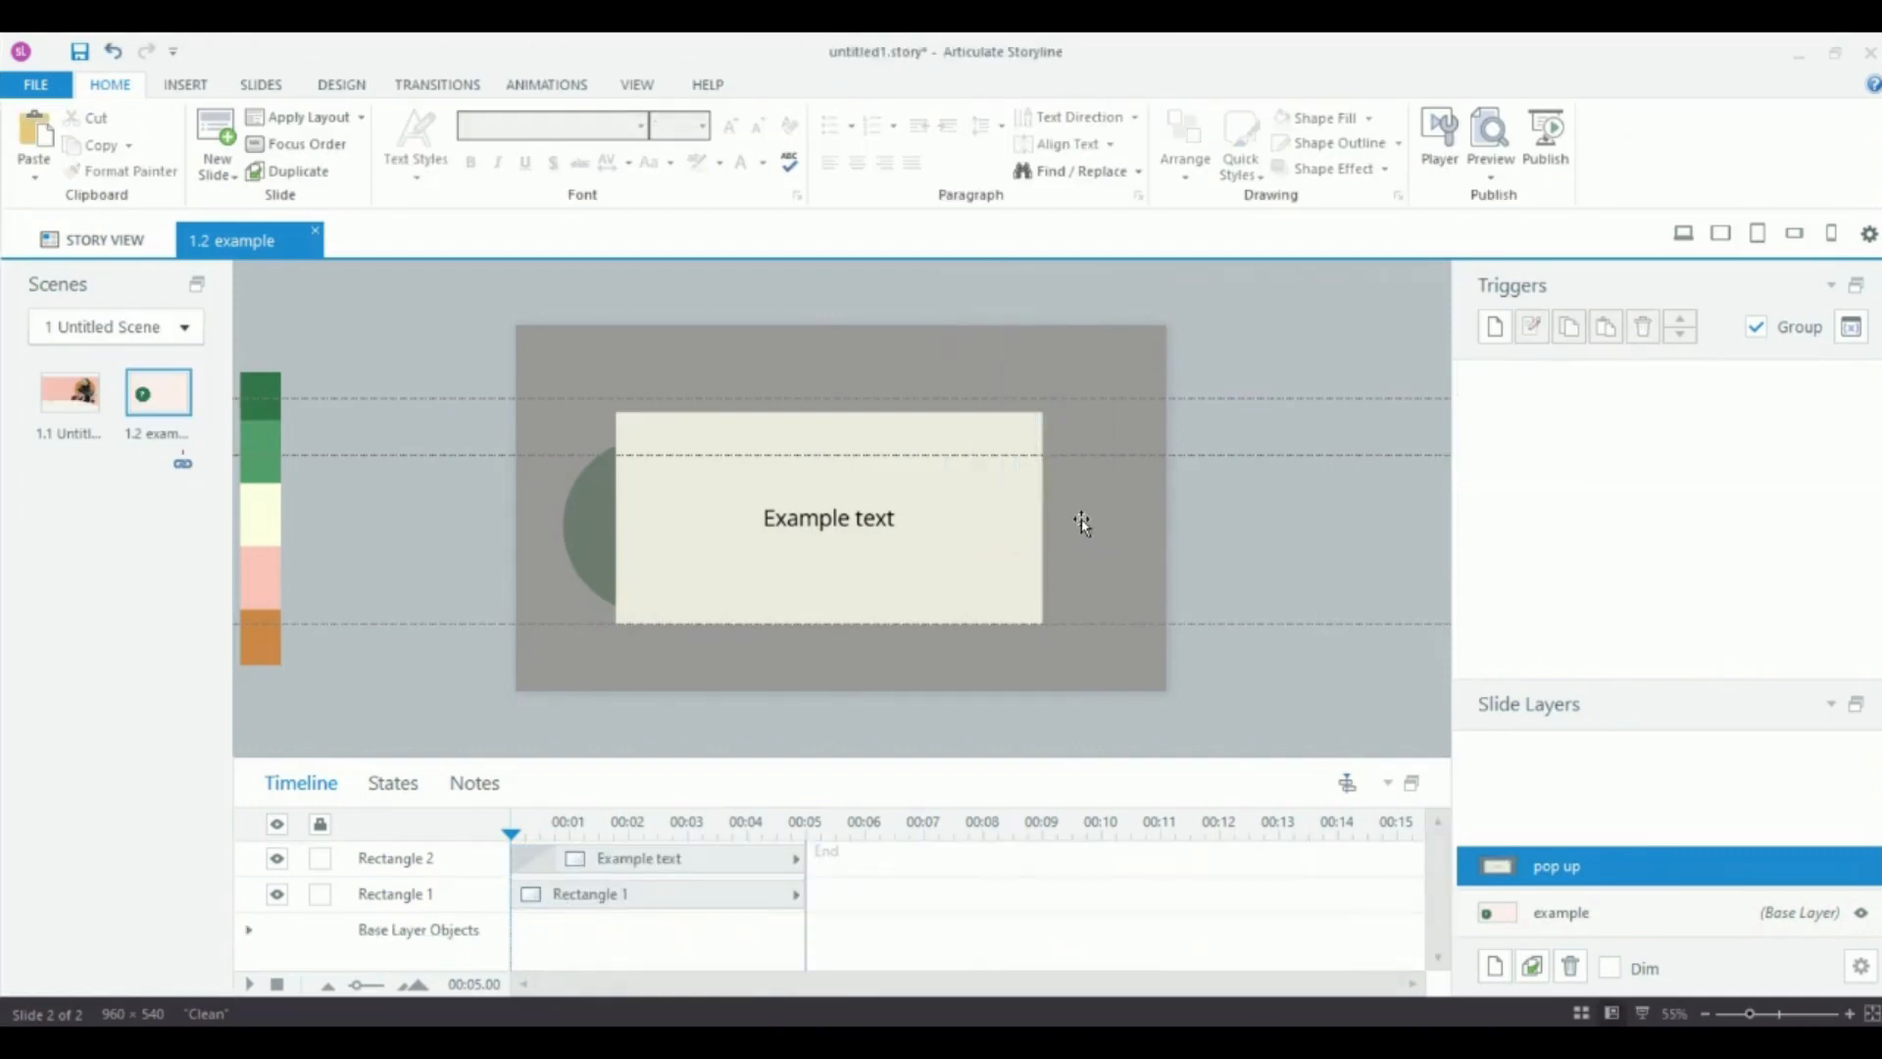
Insert a rounded rectangle button, about 51 by 57 px, in the pop up's top-right corner.
{"action": "left_click", "coordinate": [172, 88]}
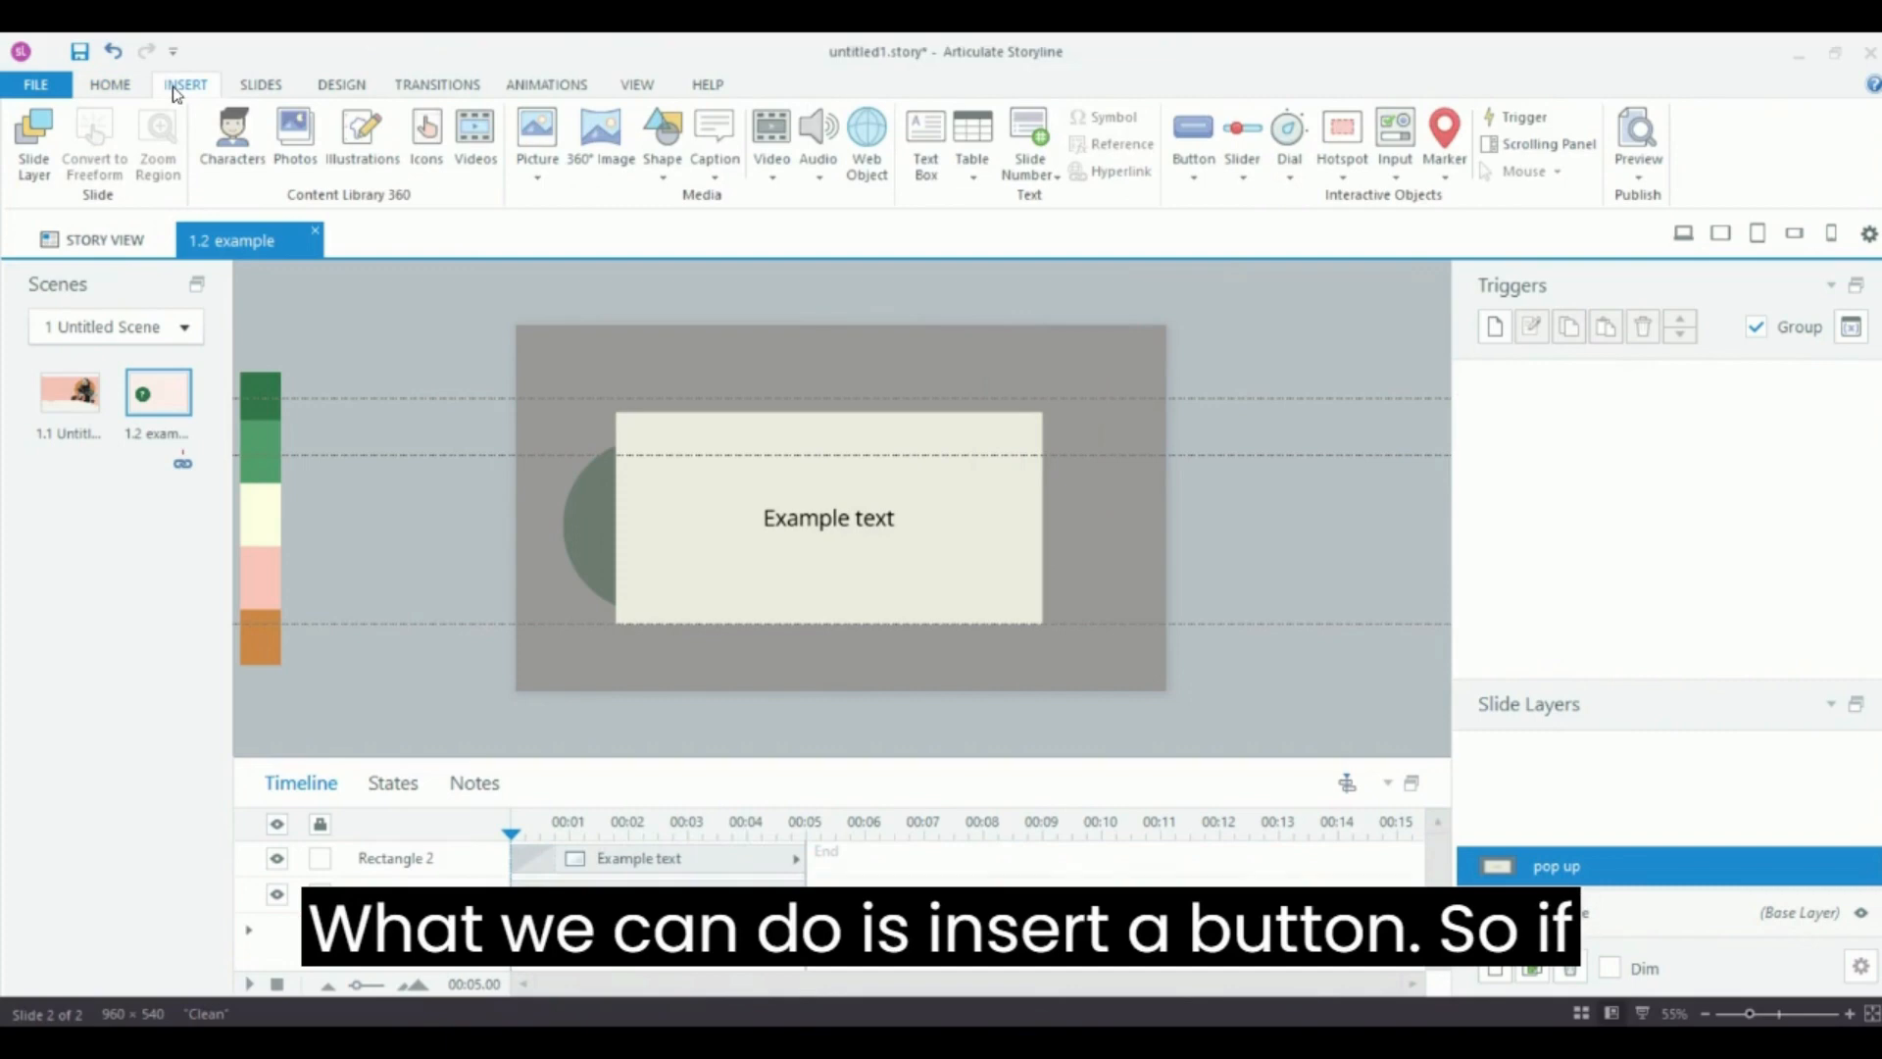
{"action": "left_click", "coordinate": [1198, 180]}
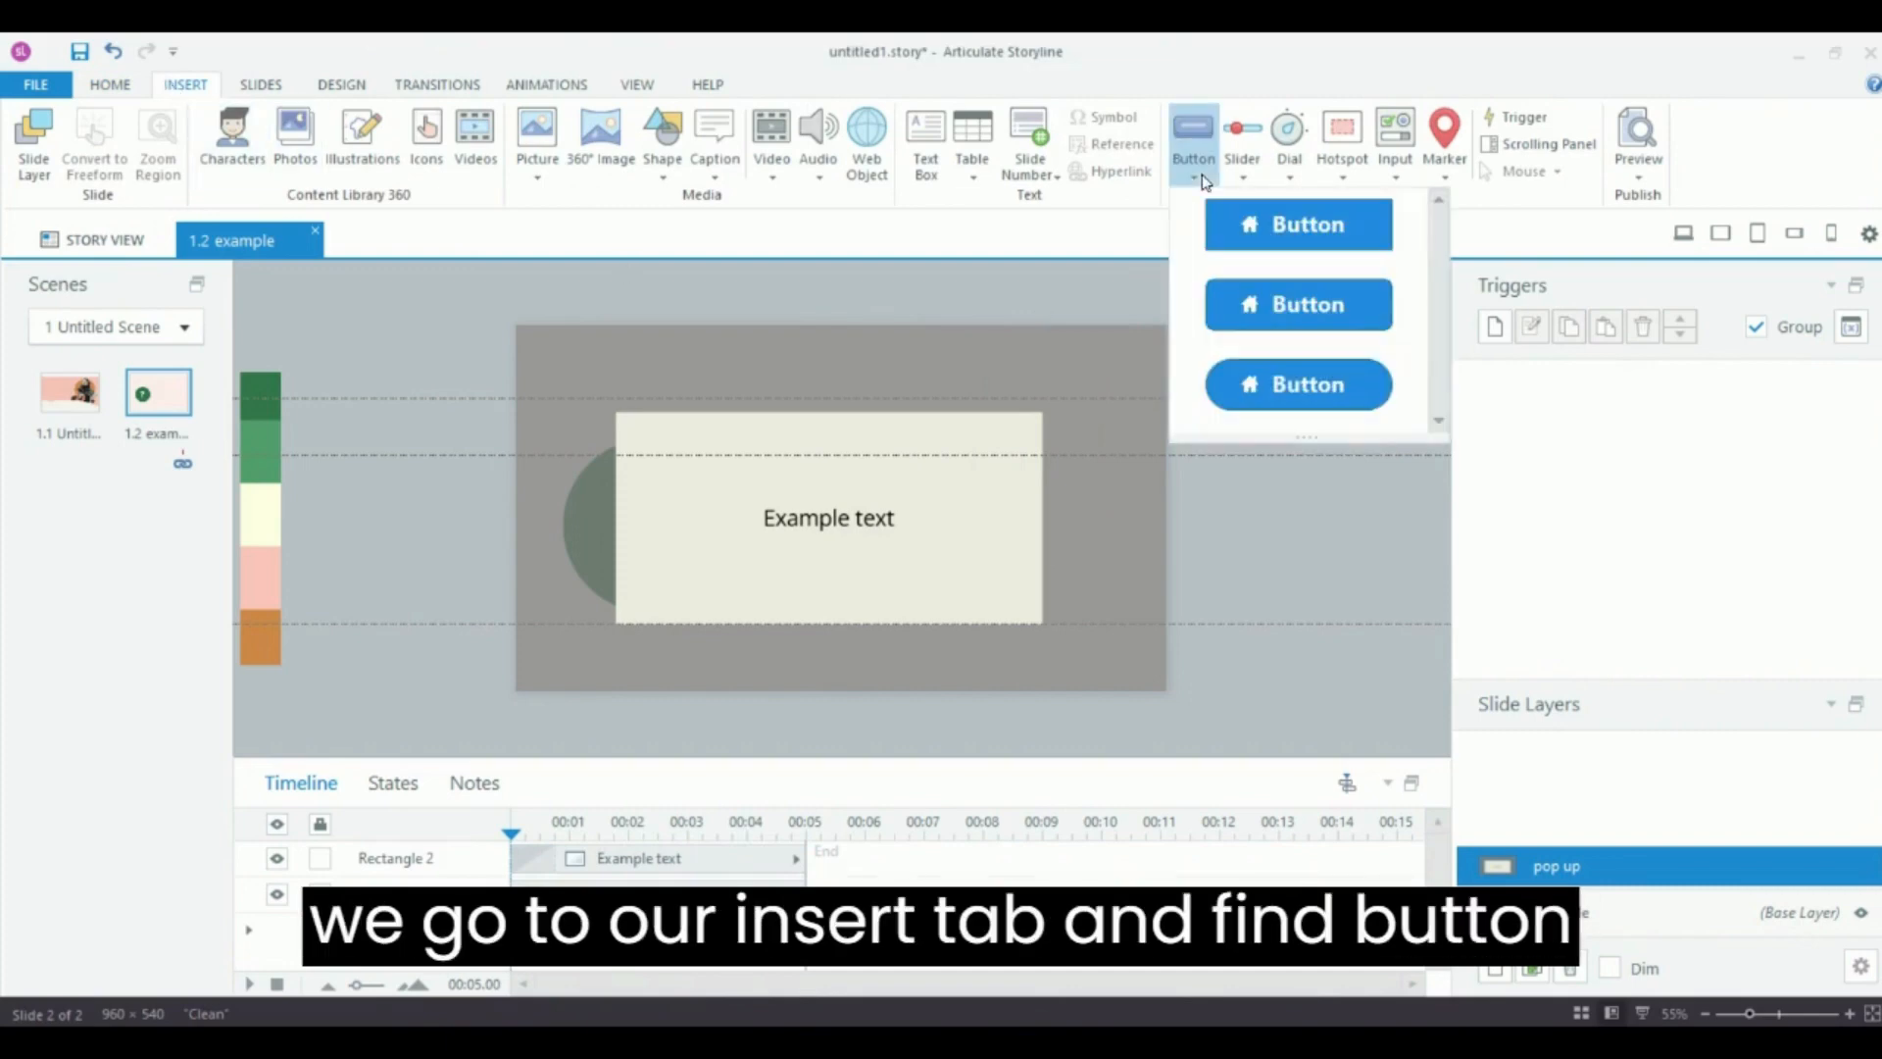
{"action": "left_click", "coordinate": [1254, 302]}
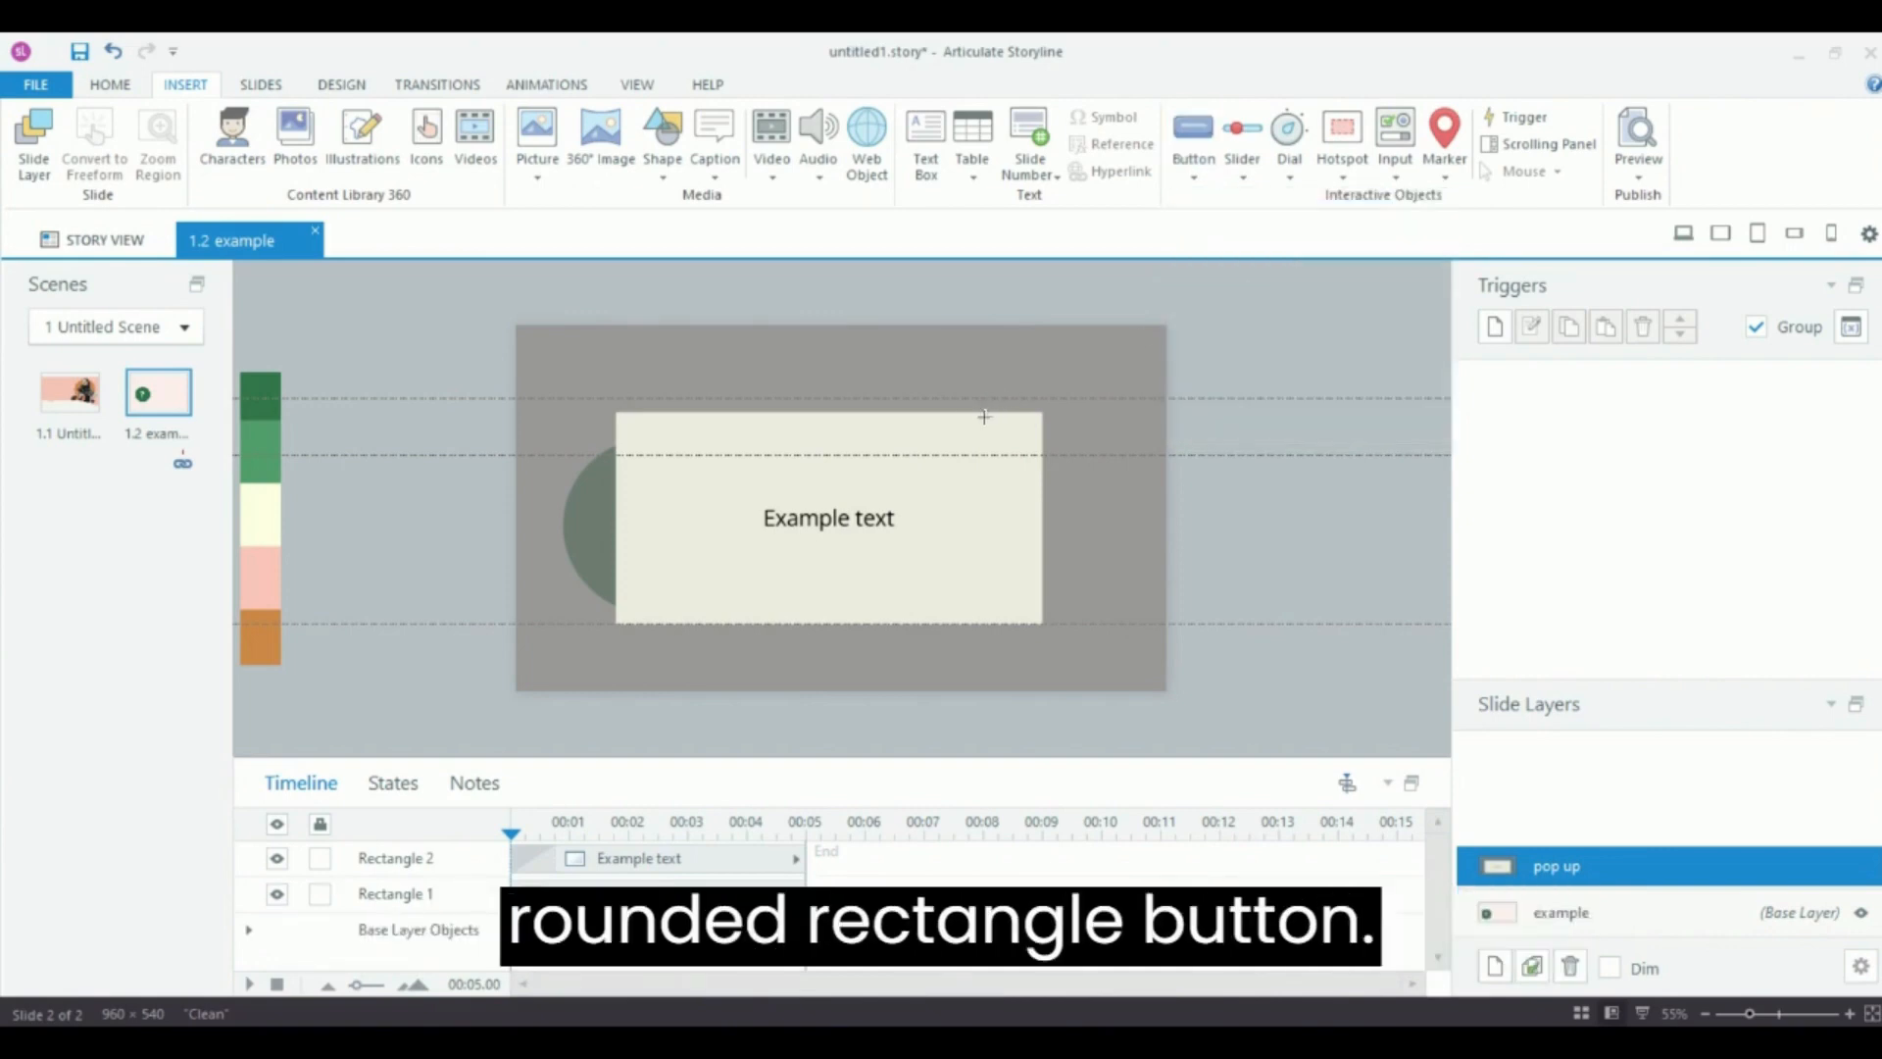
{"action": "left_click_drag", "start_coordinate": [999, 414], "coordinate": [1034, 457]}
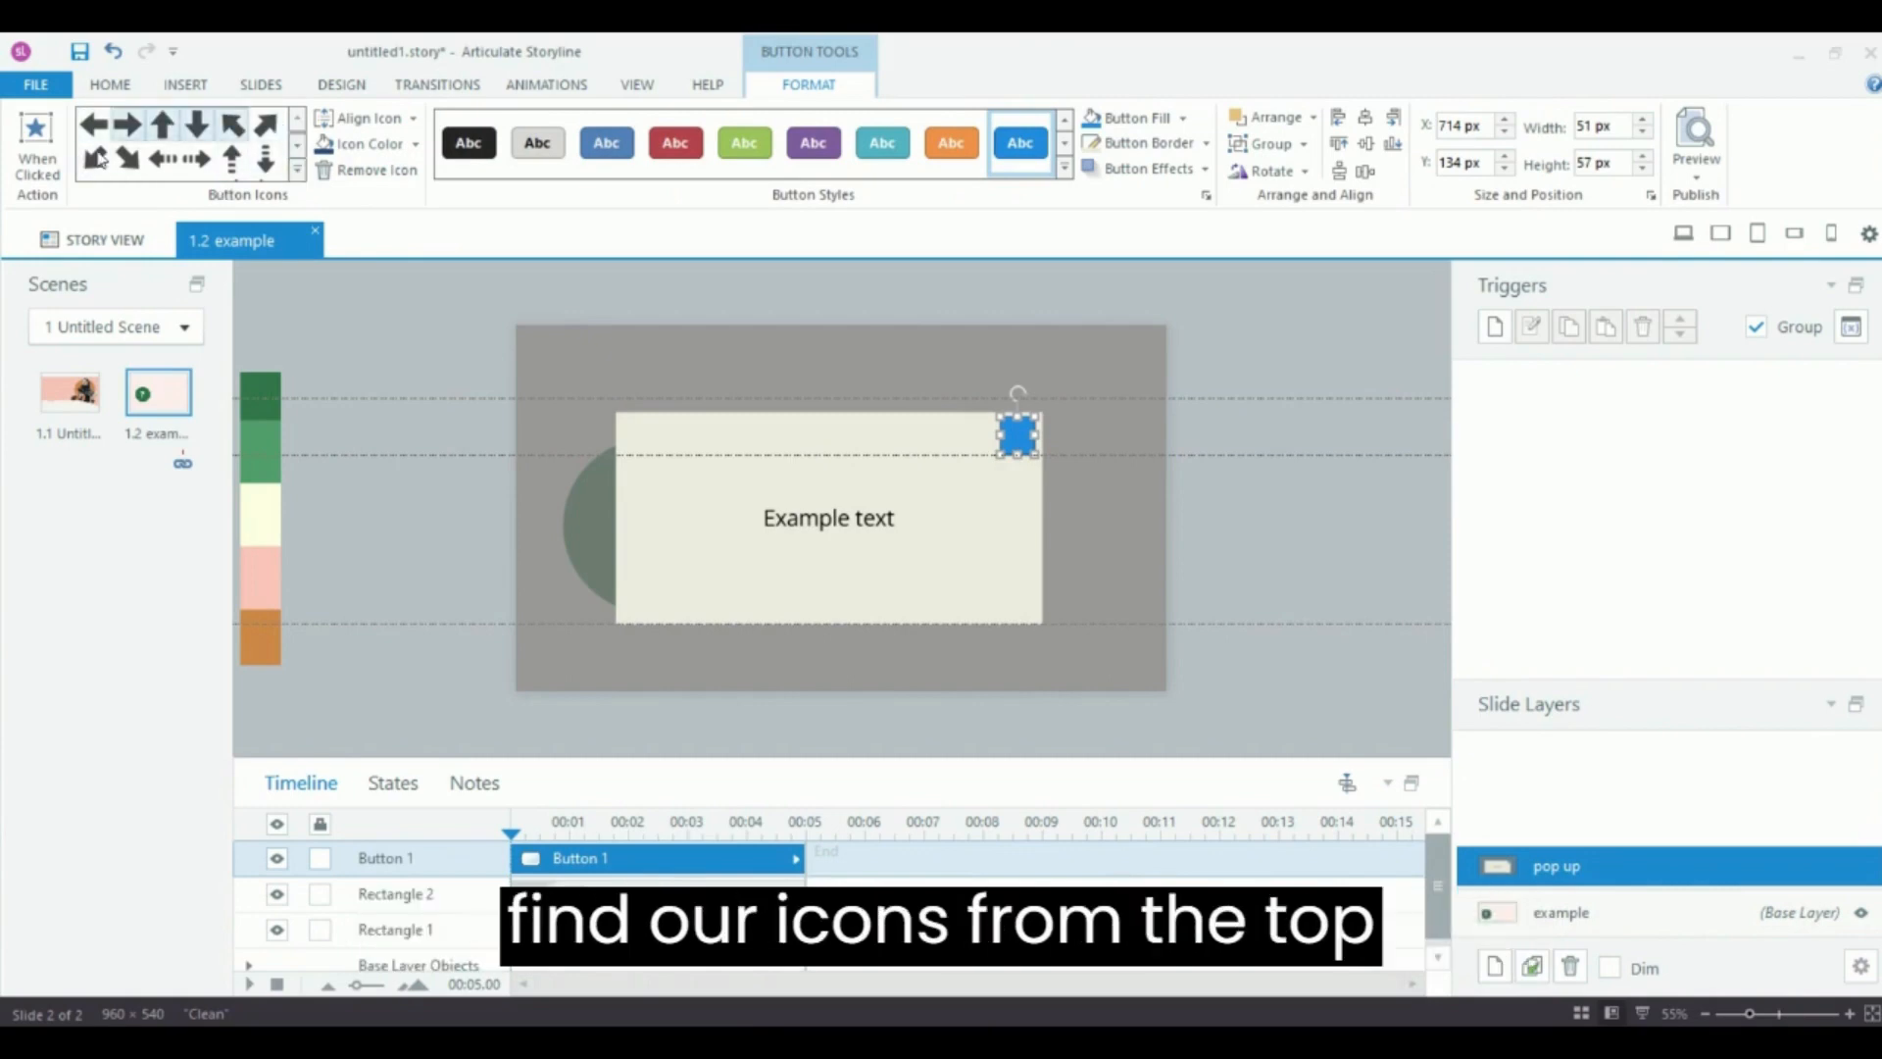
Give the button the X icon from the Feedback icon set.
{"action": "left_click", "coordinate": [297, 171]}
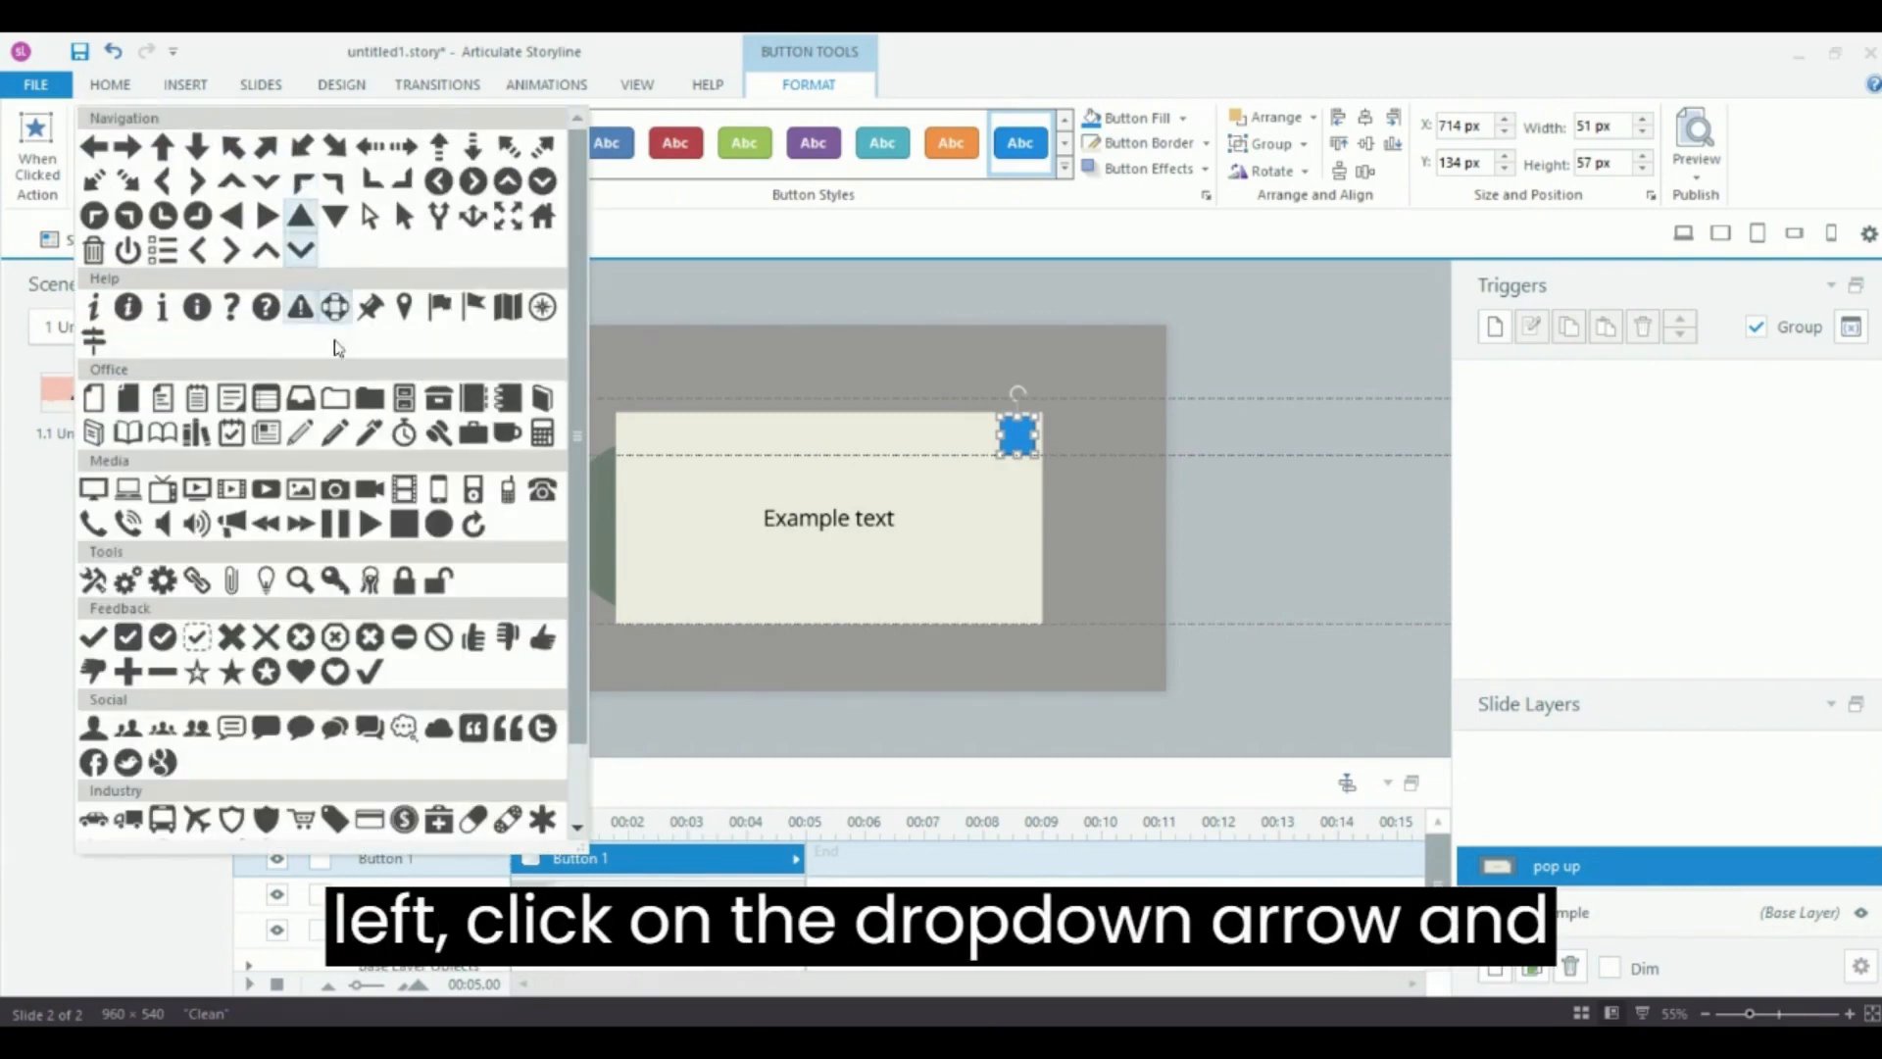
{"action": "scroll", "coordinate": [336, 347], "scroll_direction": "down", "scroll_amount": 1}
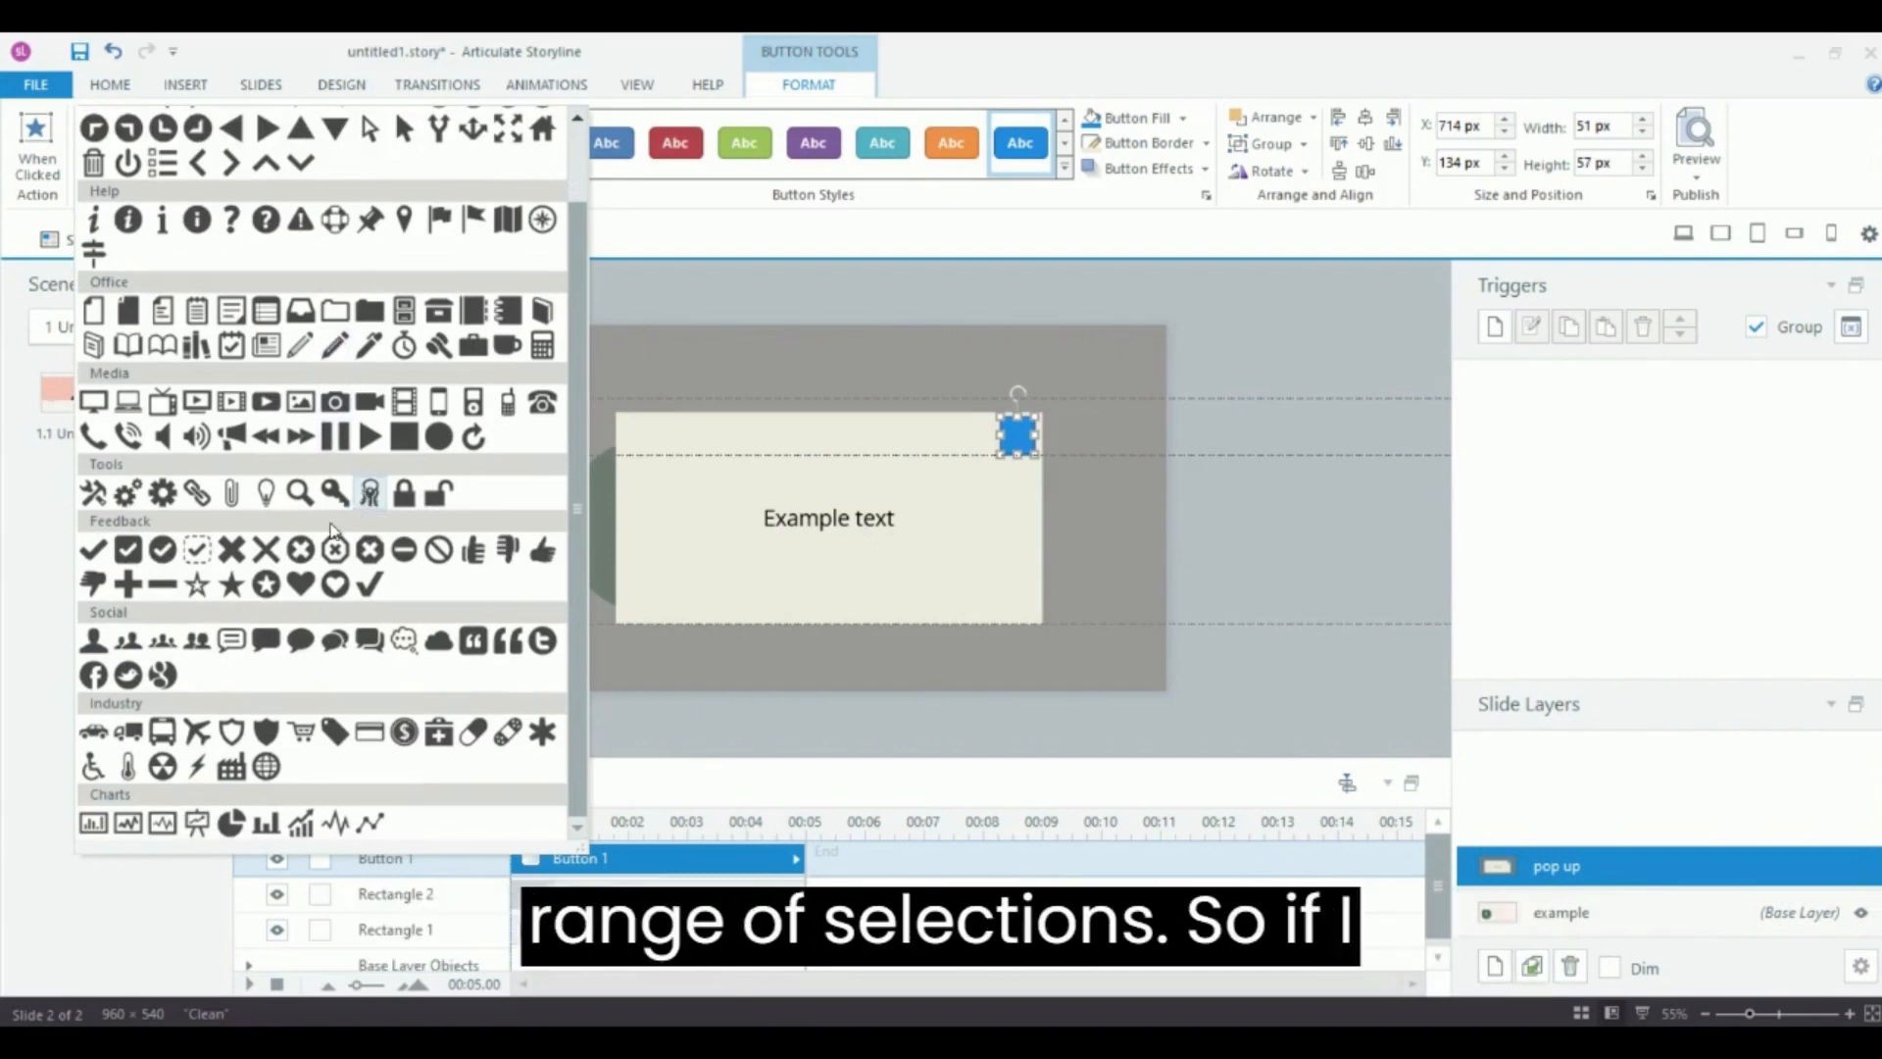
{"action": "left_click", "coordinate": [233, 551]}
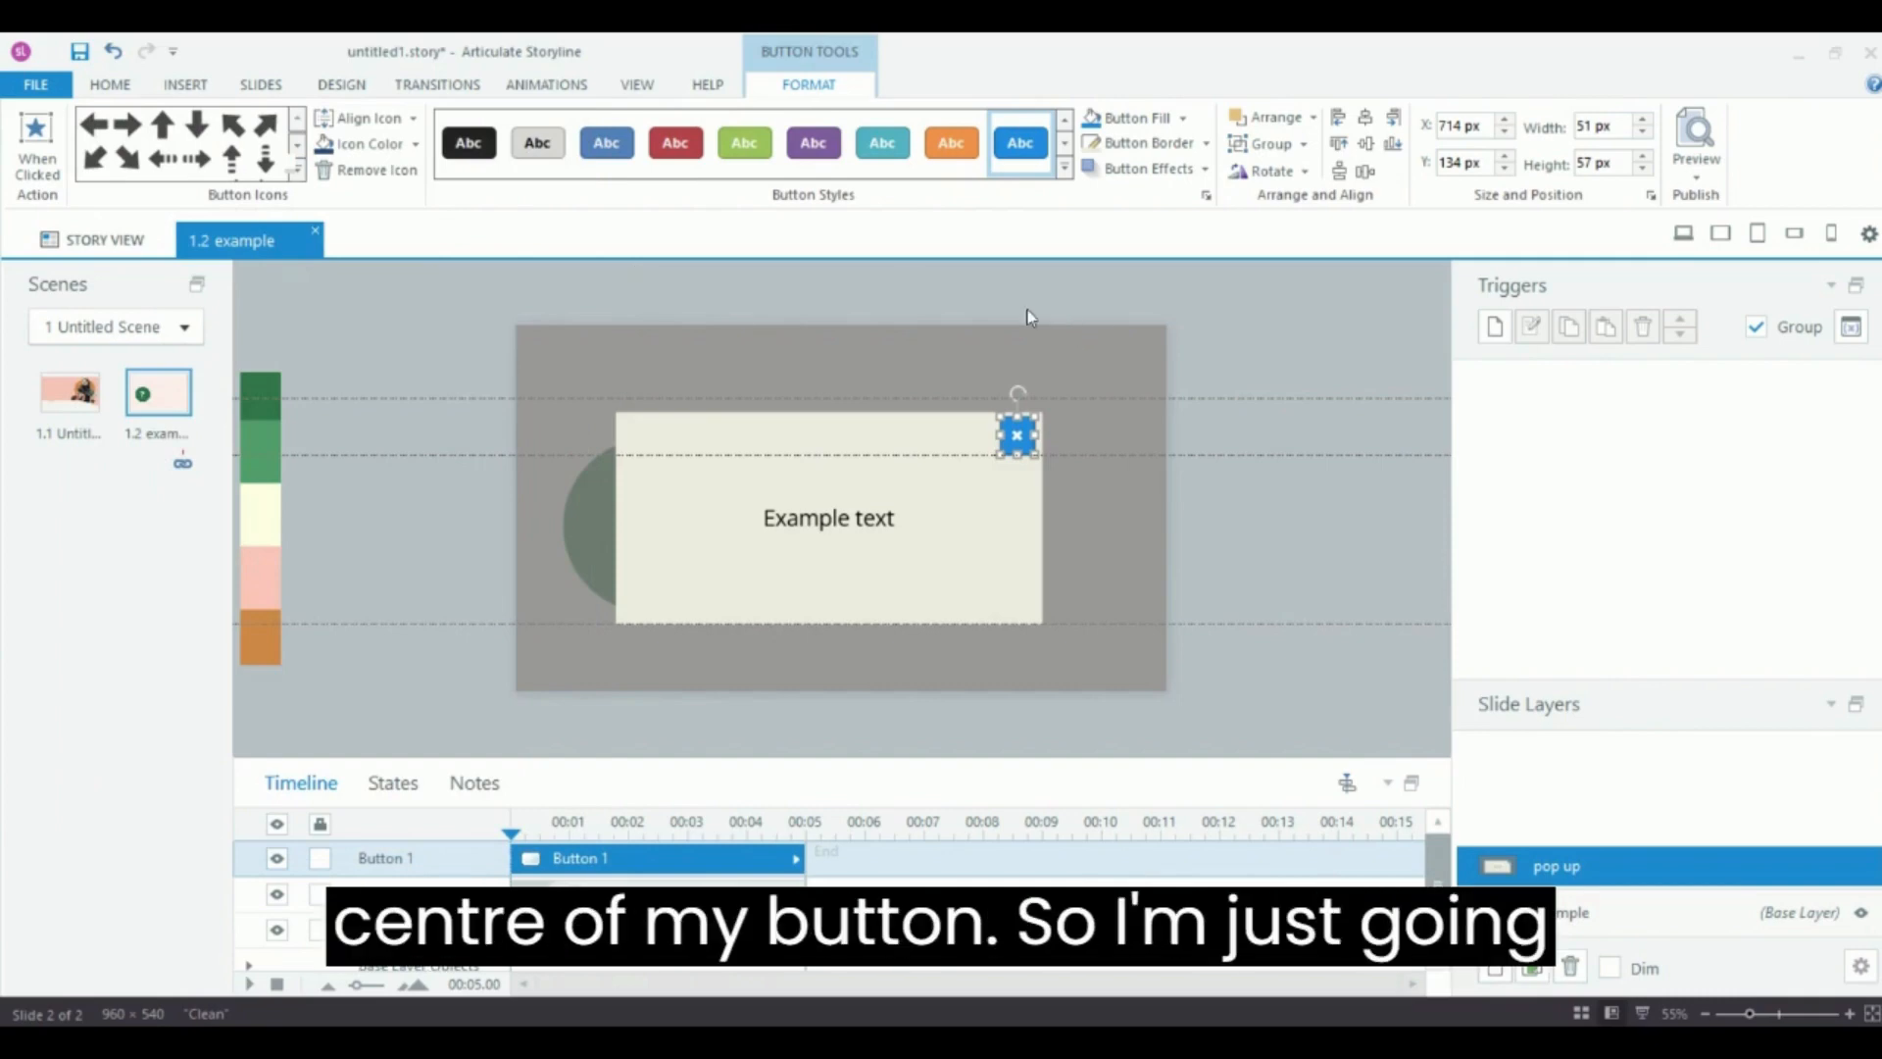
{"action": "left_click", "coordinate": [330, 147]}
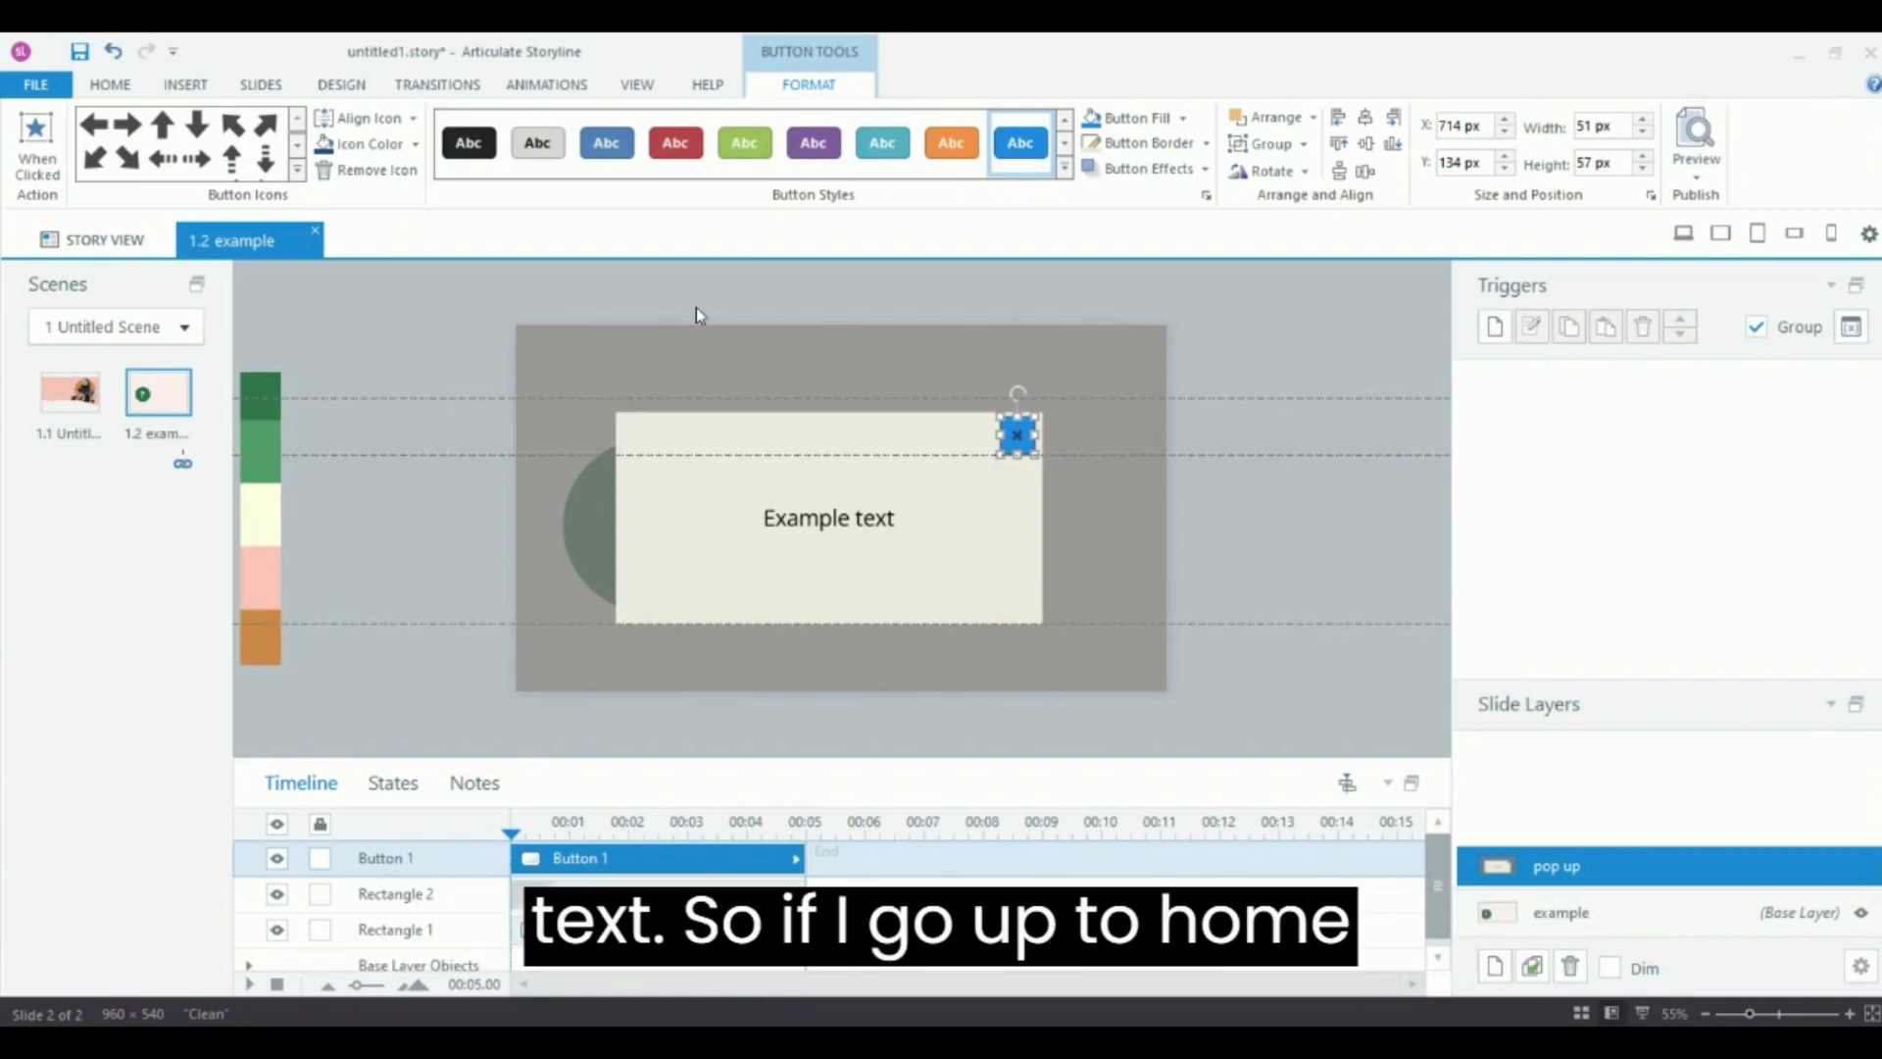
Set the button's font size to 20 to enlarge the icon.
{"action": "left_click", "coordinate": [126, 84]}
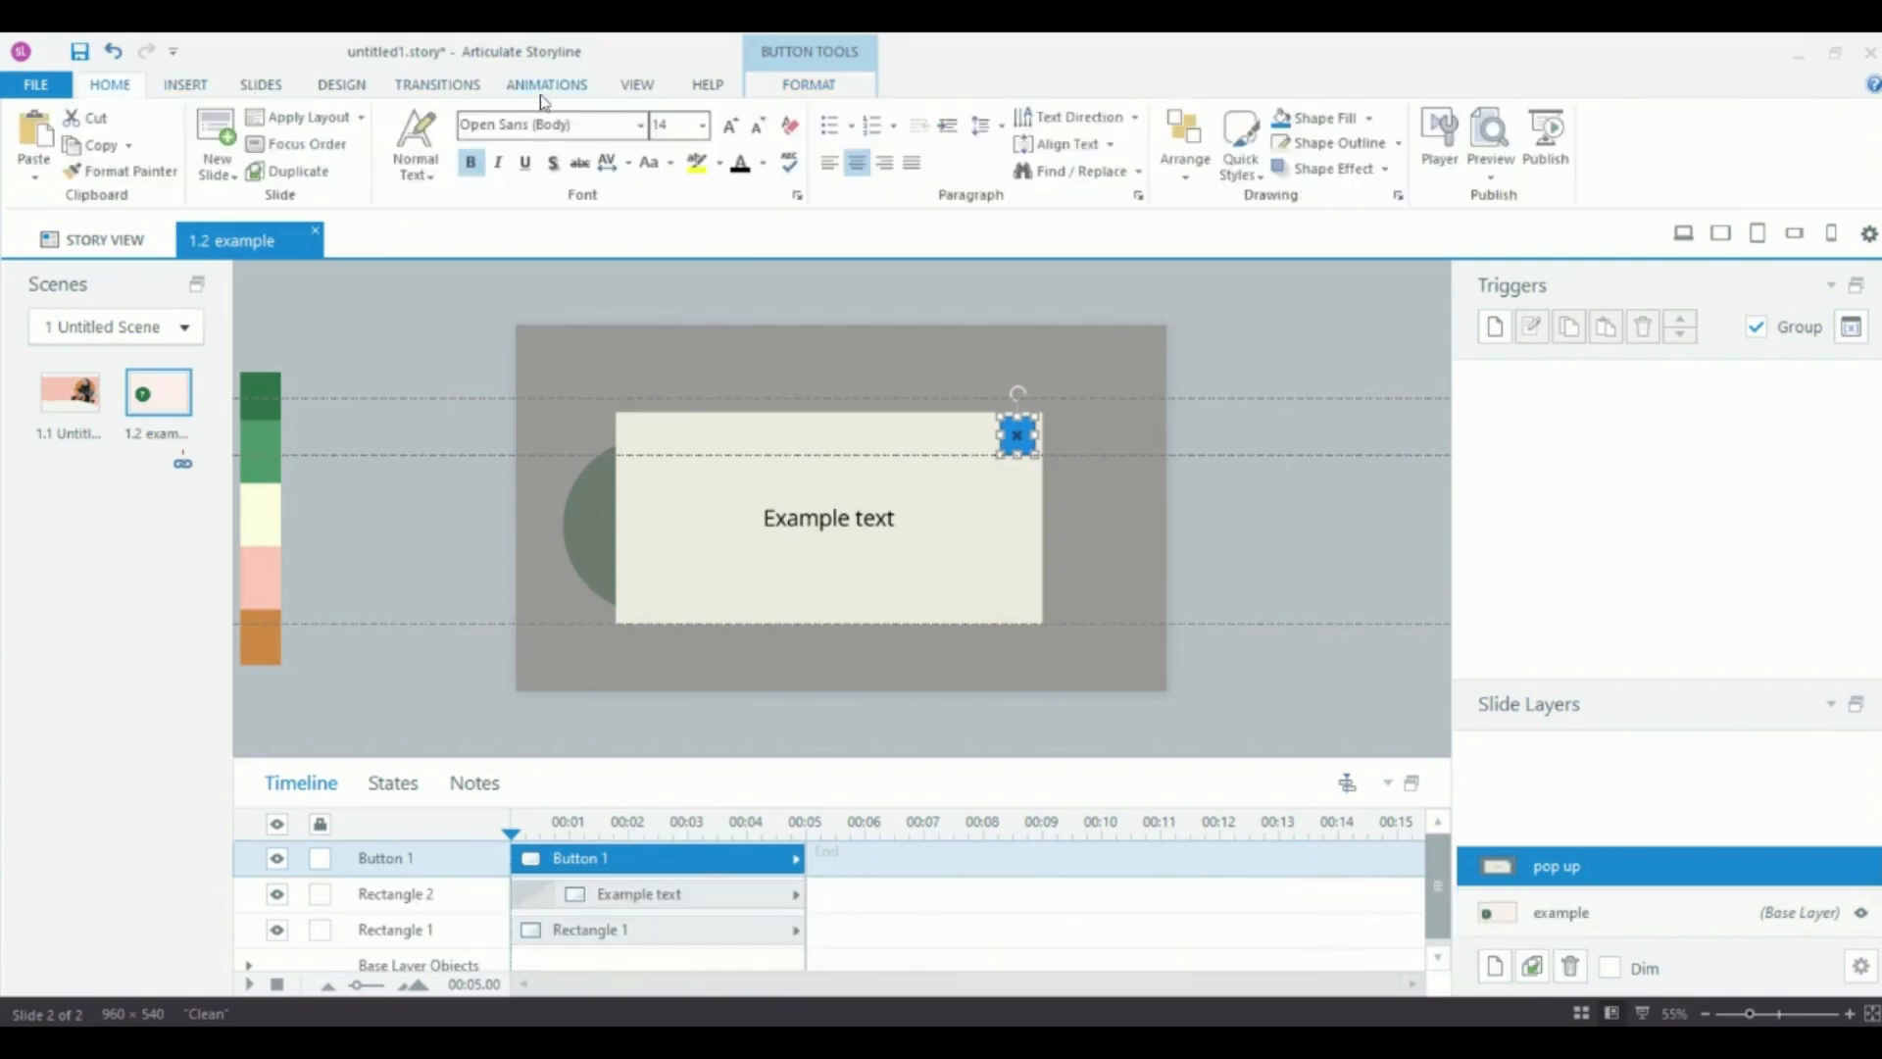
{"action": "left_click", "coordinate": [702, 126]}
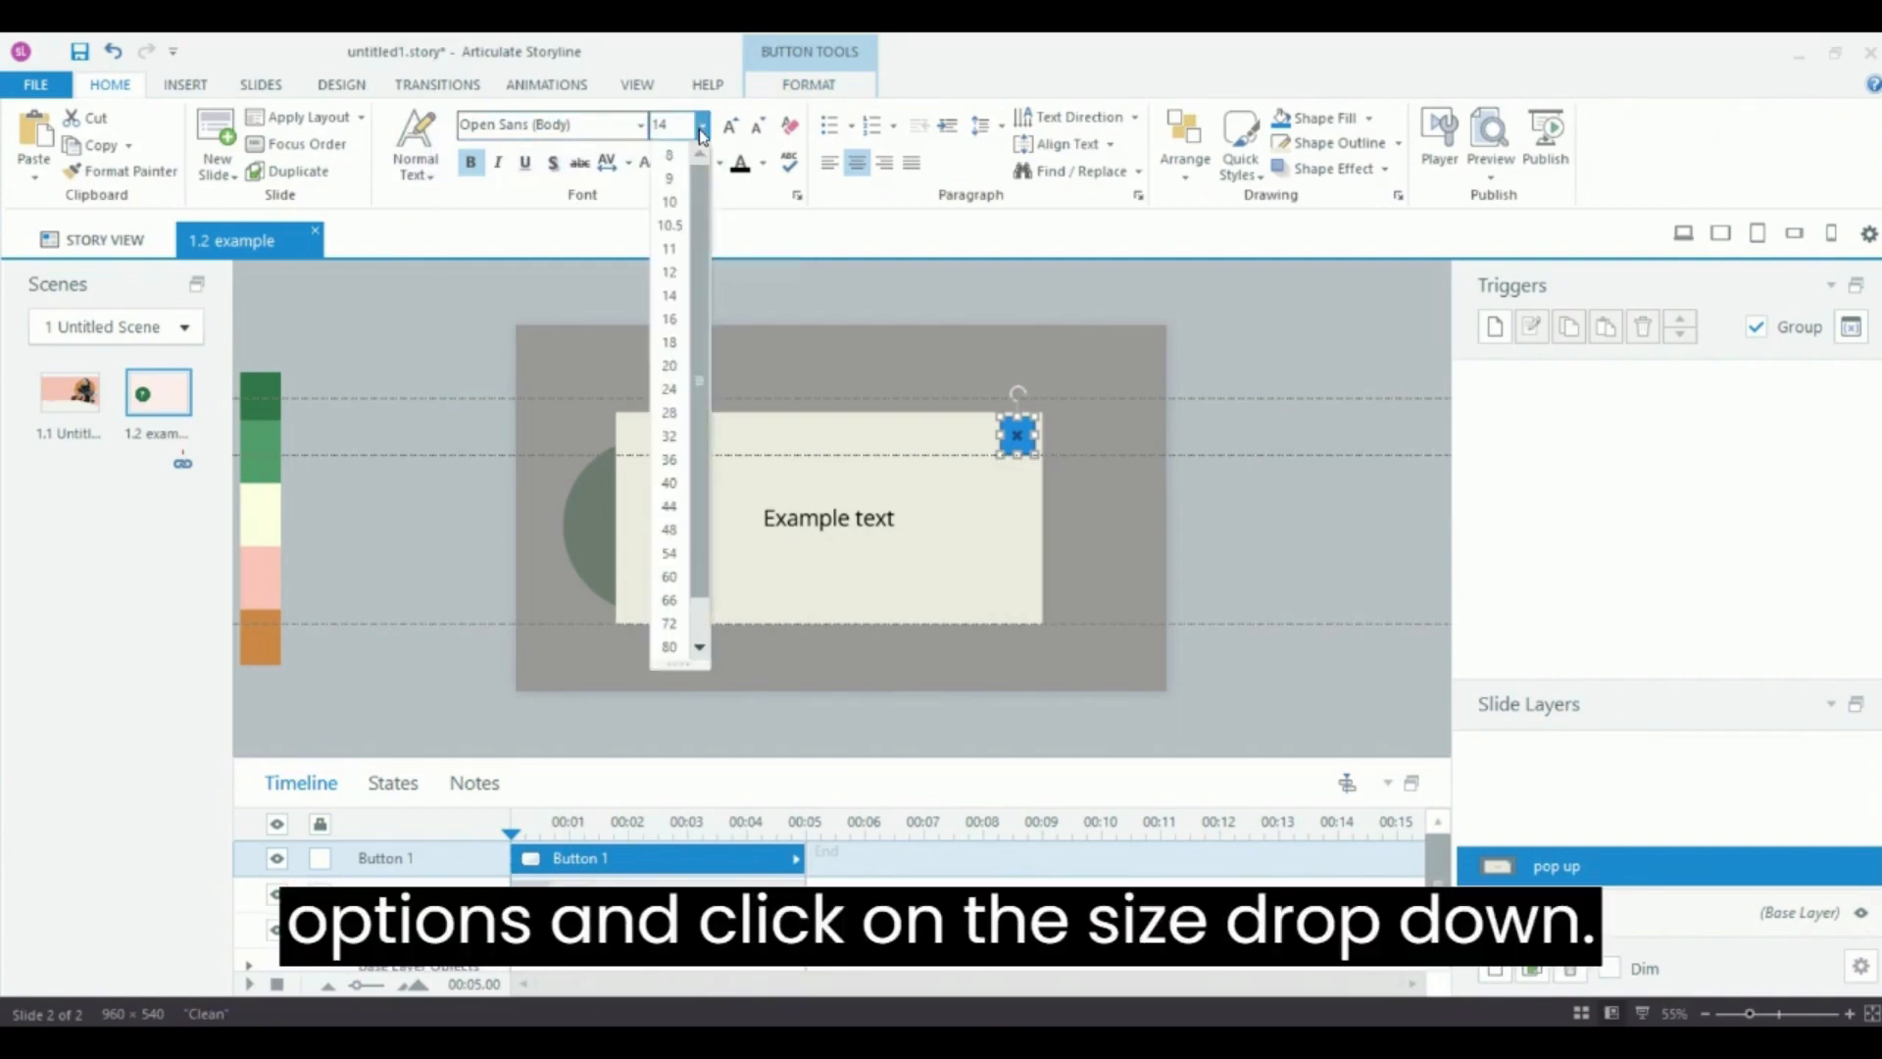
{"action": "left_click", "coordinate": [670, 366]}
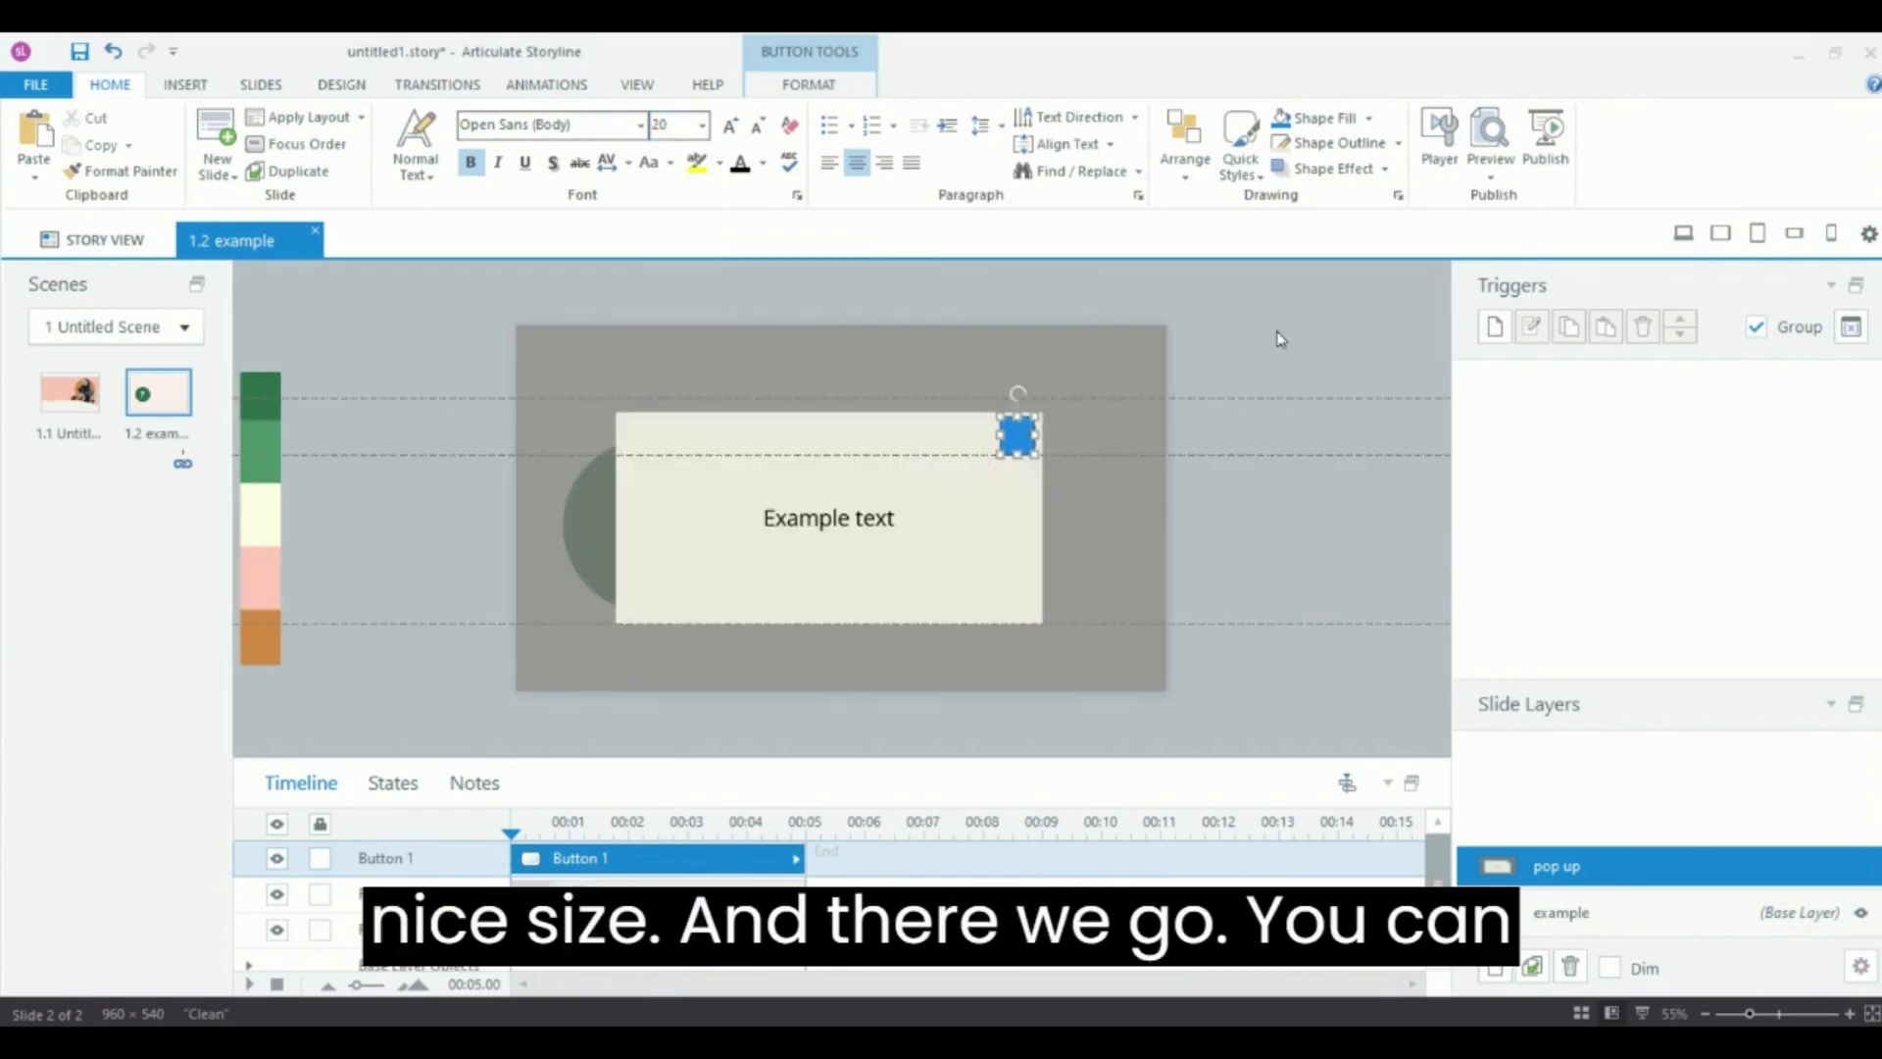
{"action": "left_click", "coordinate": [1290, 591]}
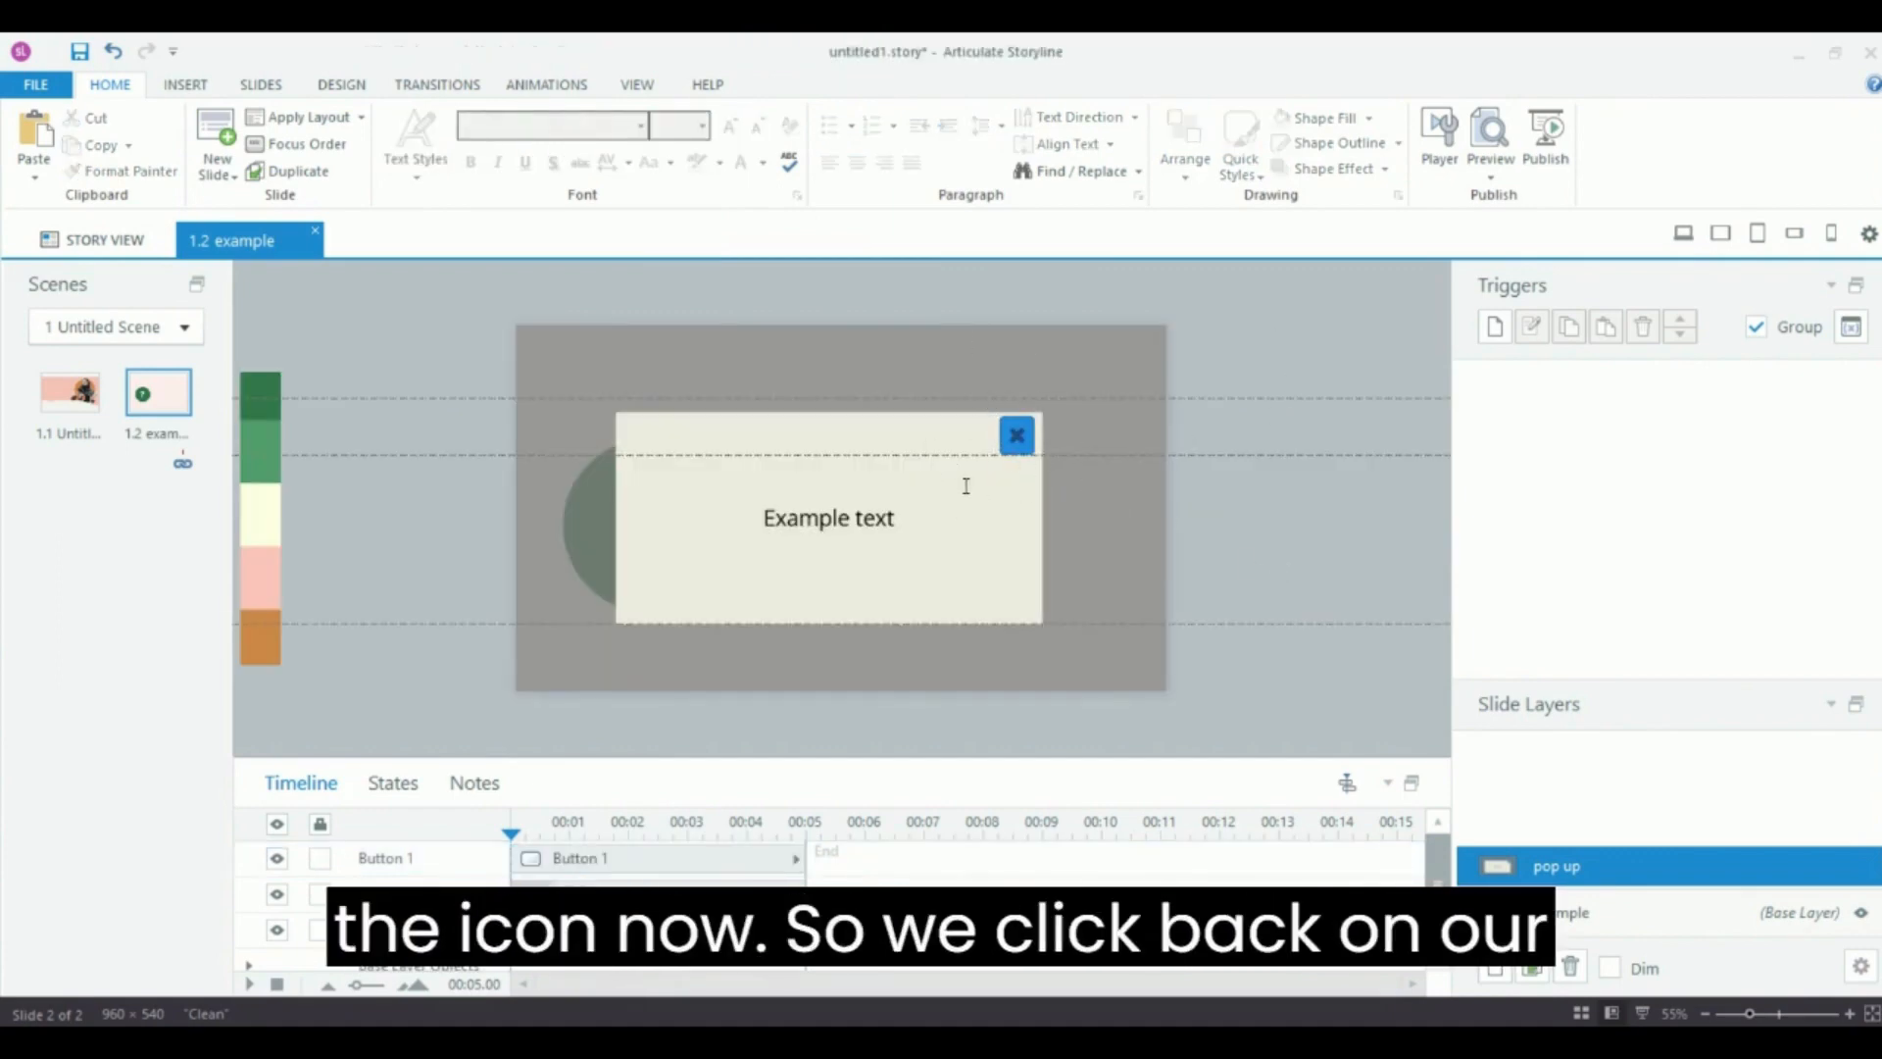
Make the button fill 100% transparent and set its border to No Outline.
{"action": "left_click", "coordinate": [1018, 431]}
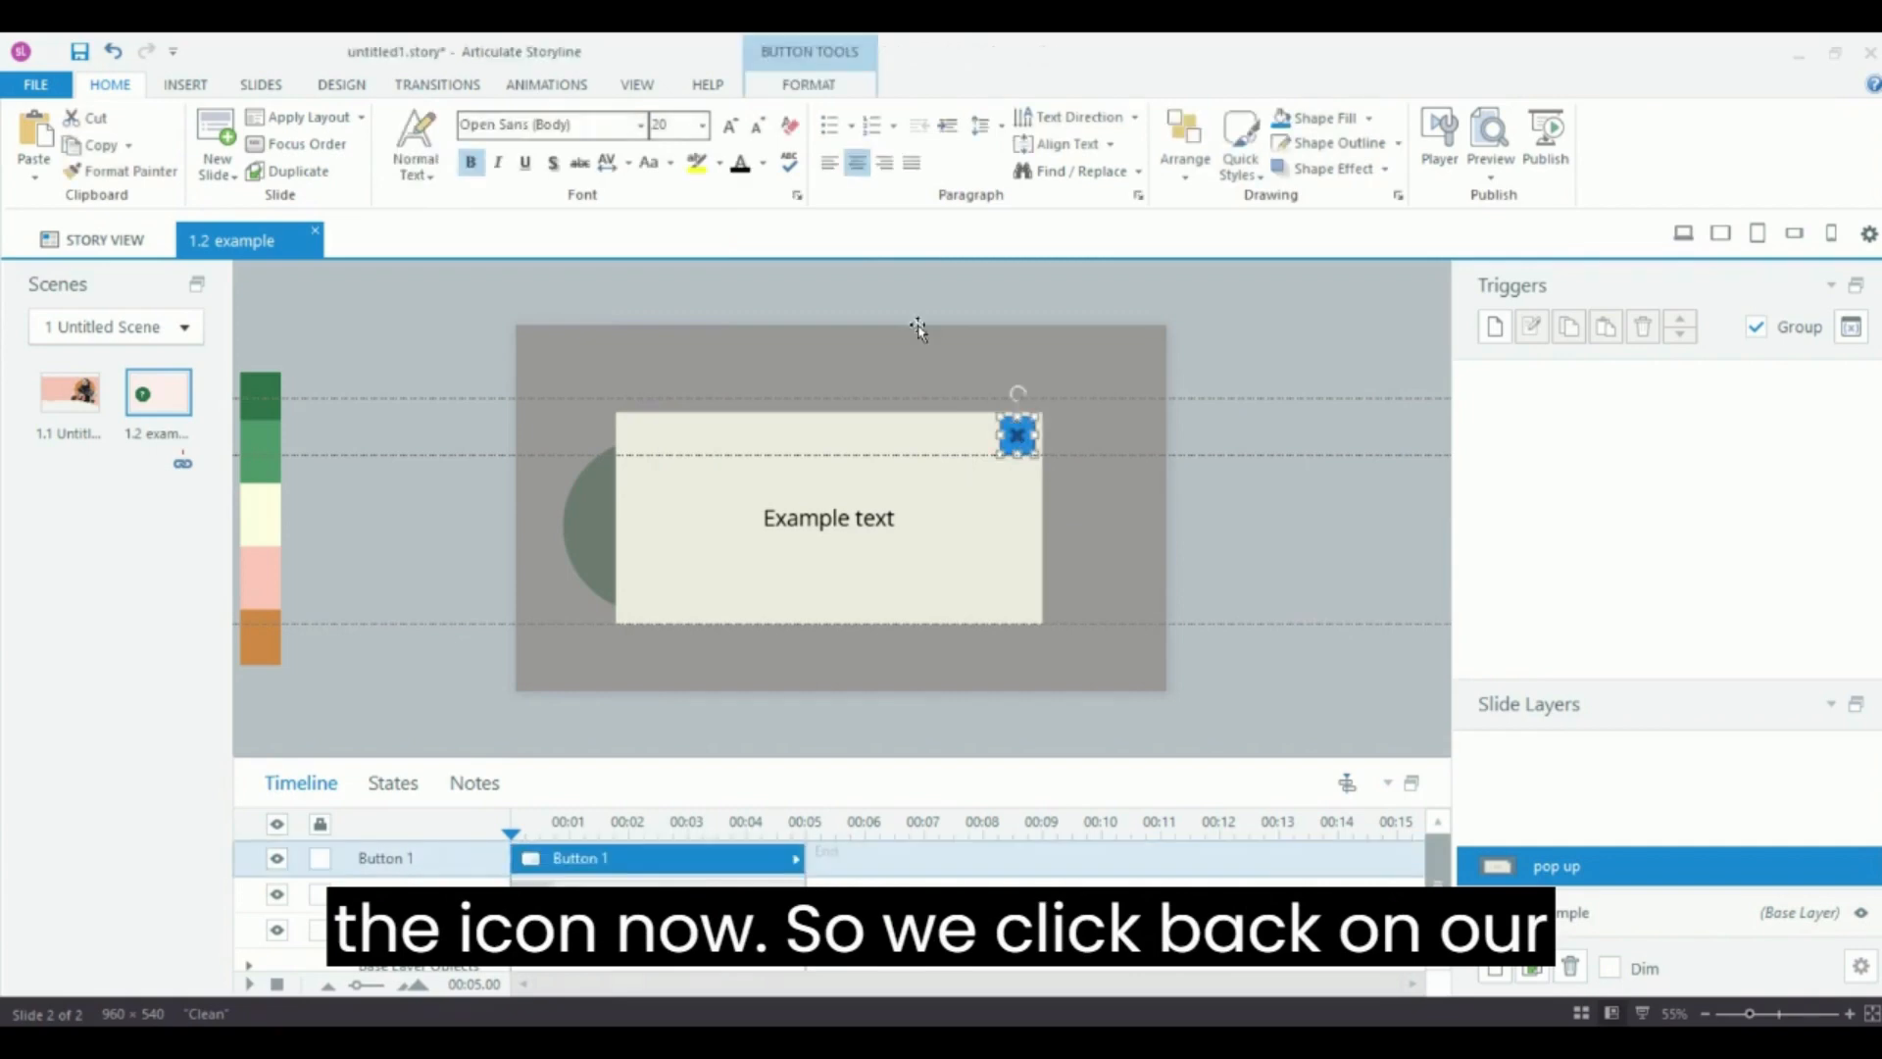
{"action": "left_click", "coordinate": [809, 86]}
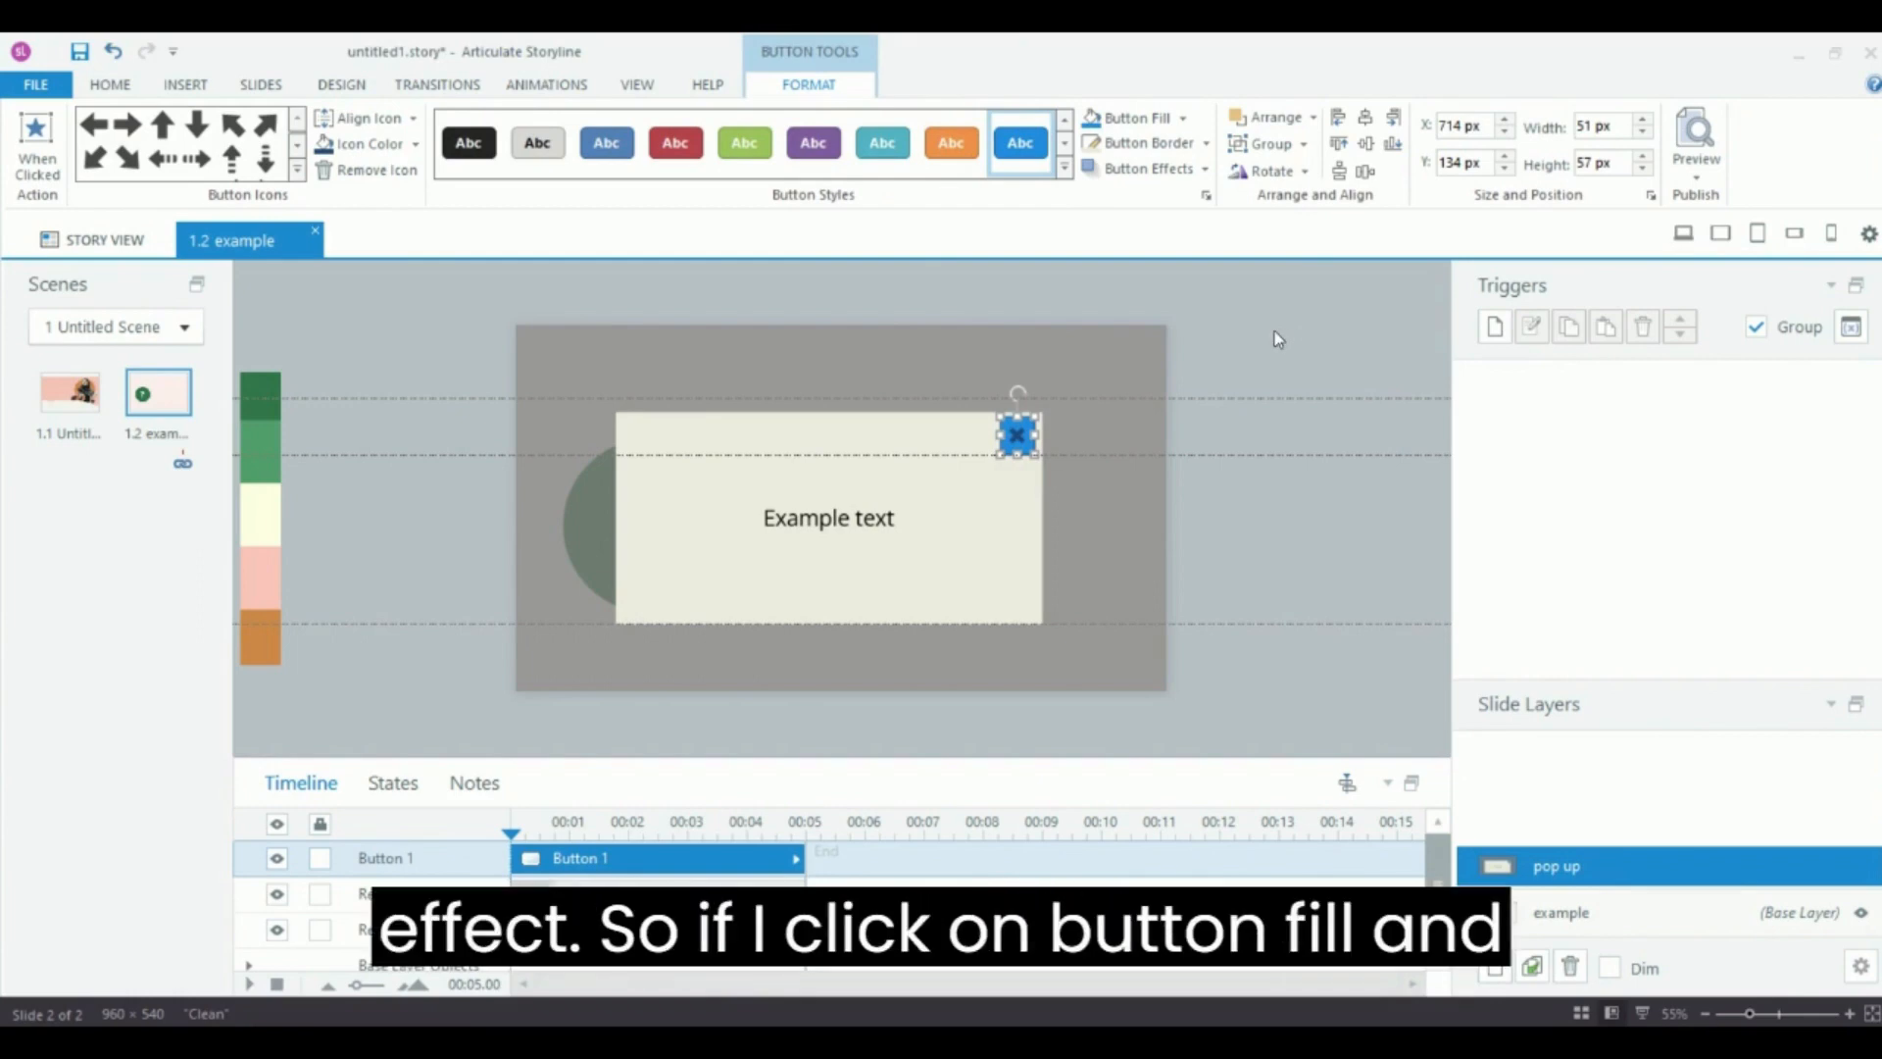
{"action": "left_click", "coordinate": [1182, 118]}
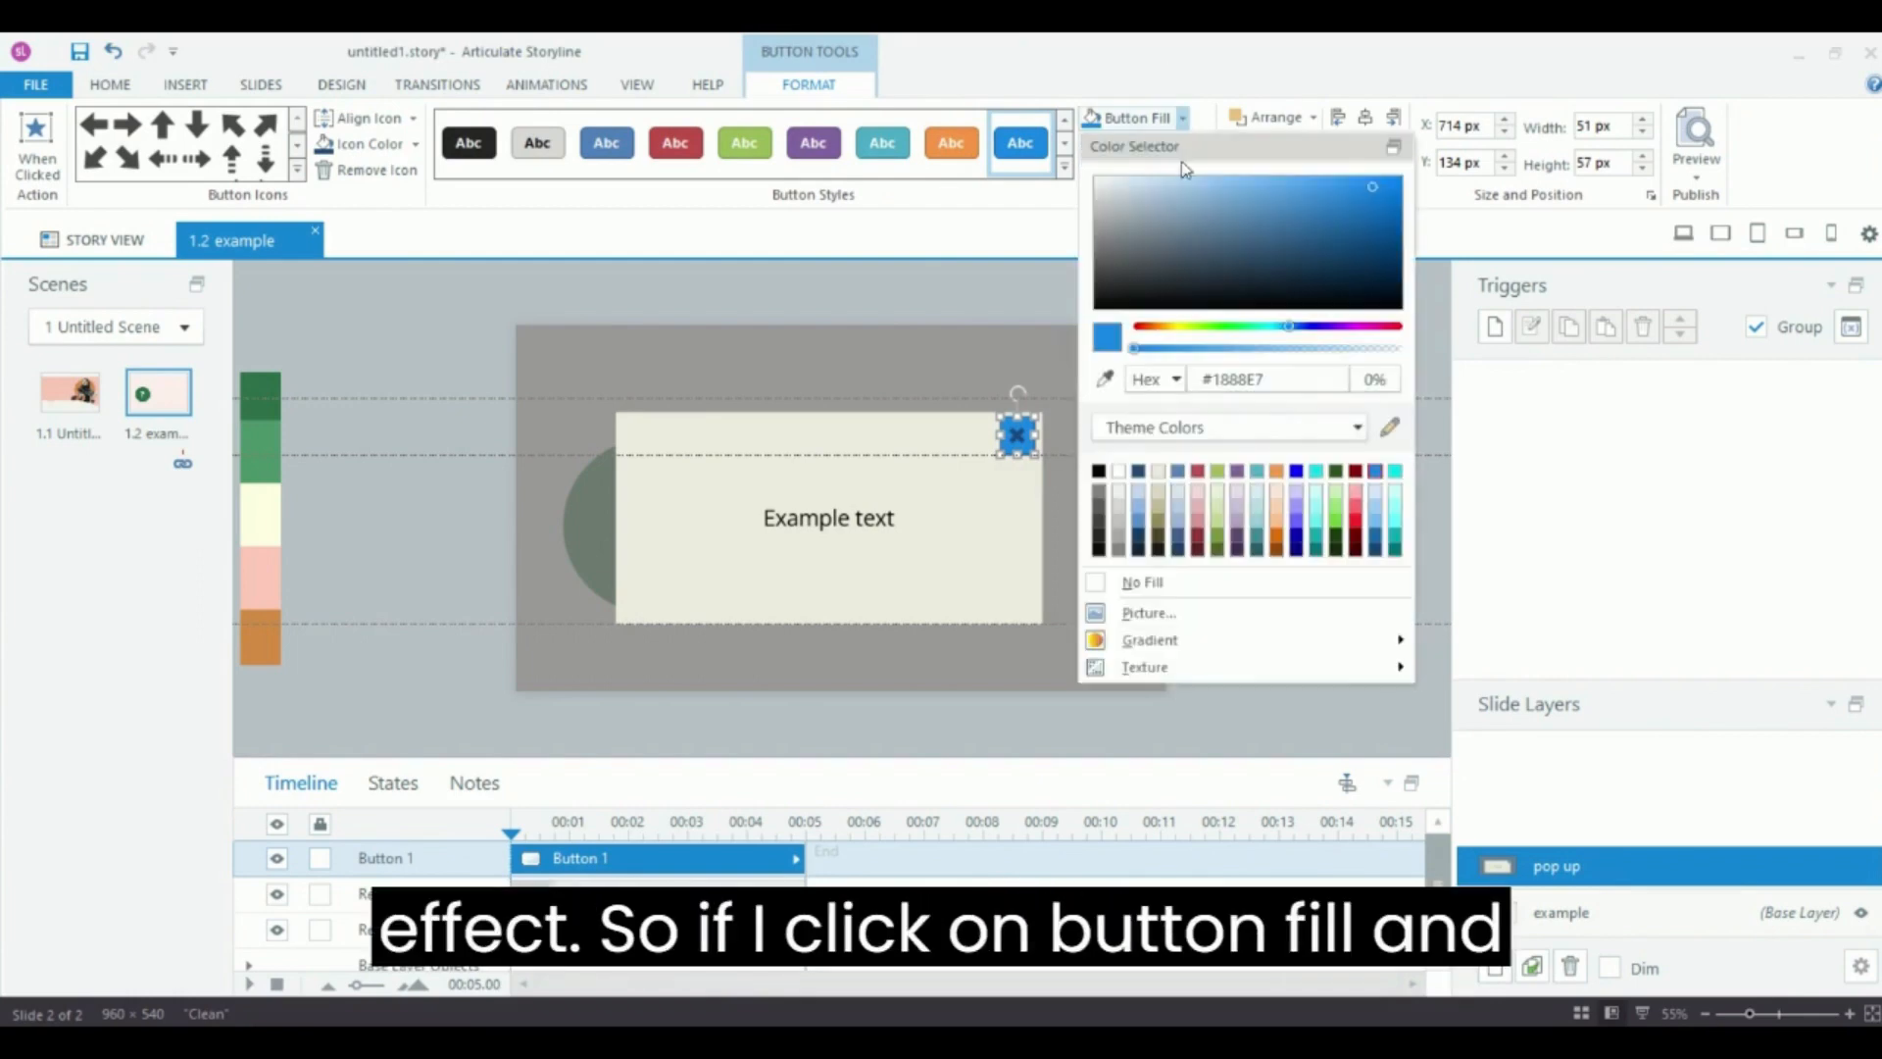
{"action": "left_click_drag", "start_coordinate": [1223, 357], "coordinate": [1408, 369]}
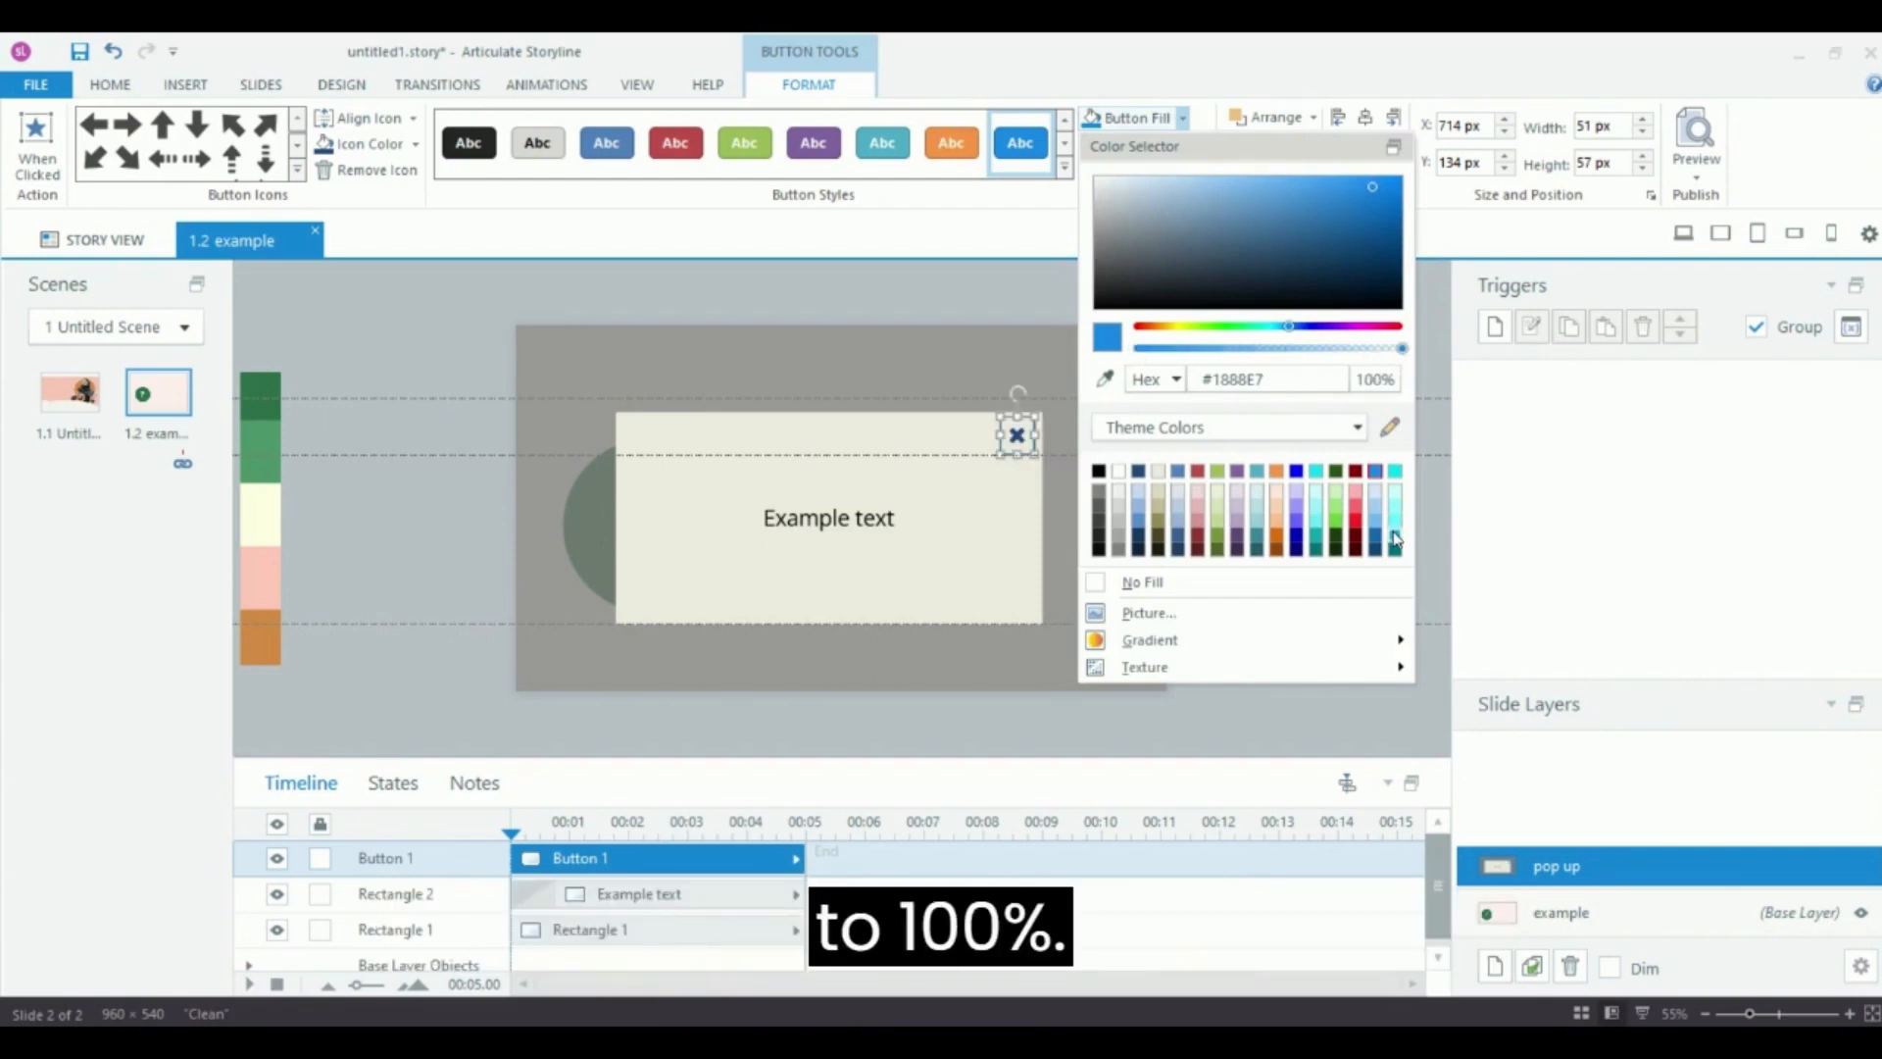
{"action": "left_click", "coordinate": [1438, 362]}
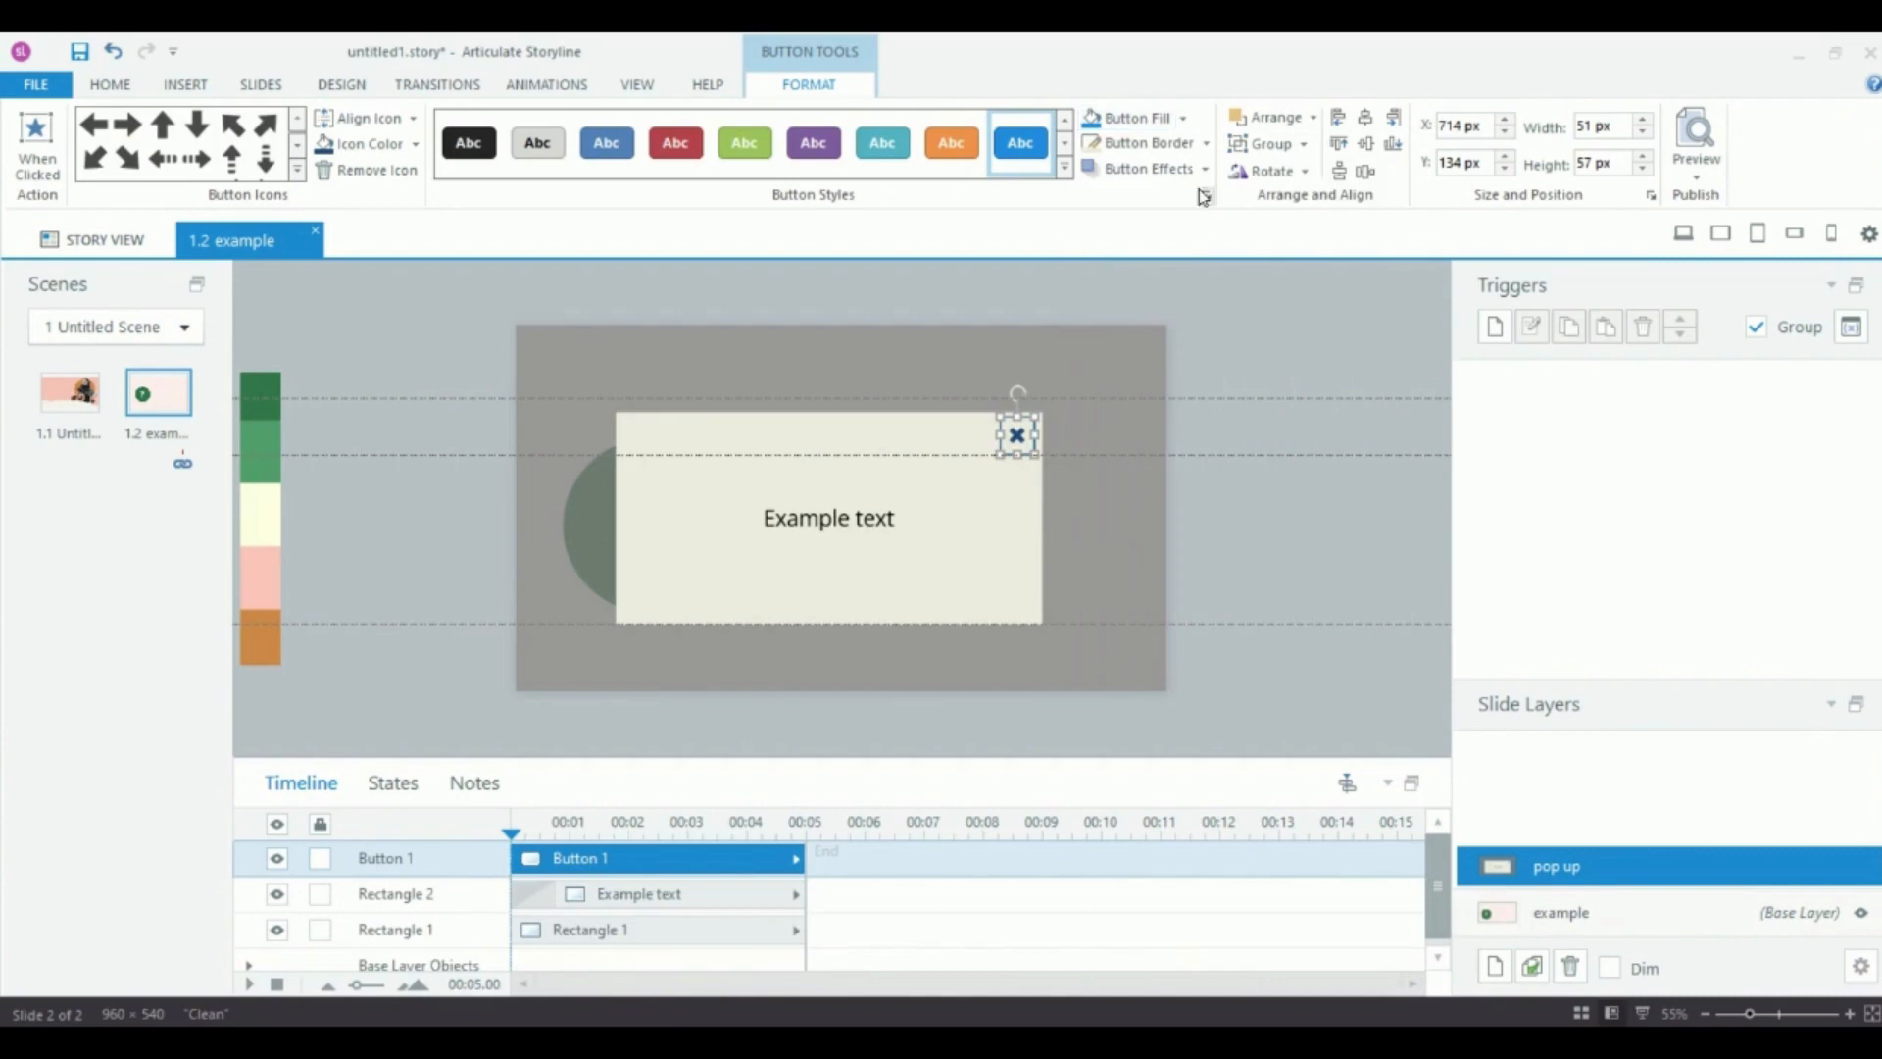
{"action": "left_click", "coordinate": [1208, 144]}
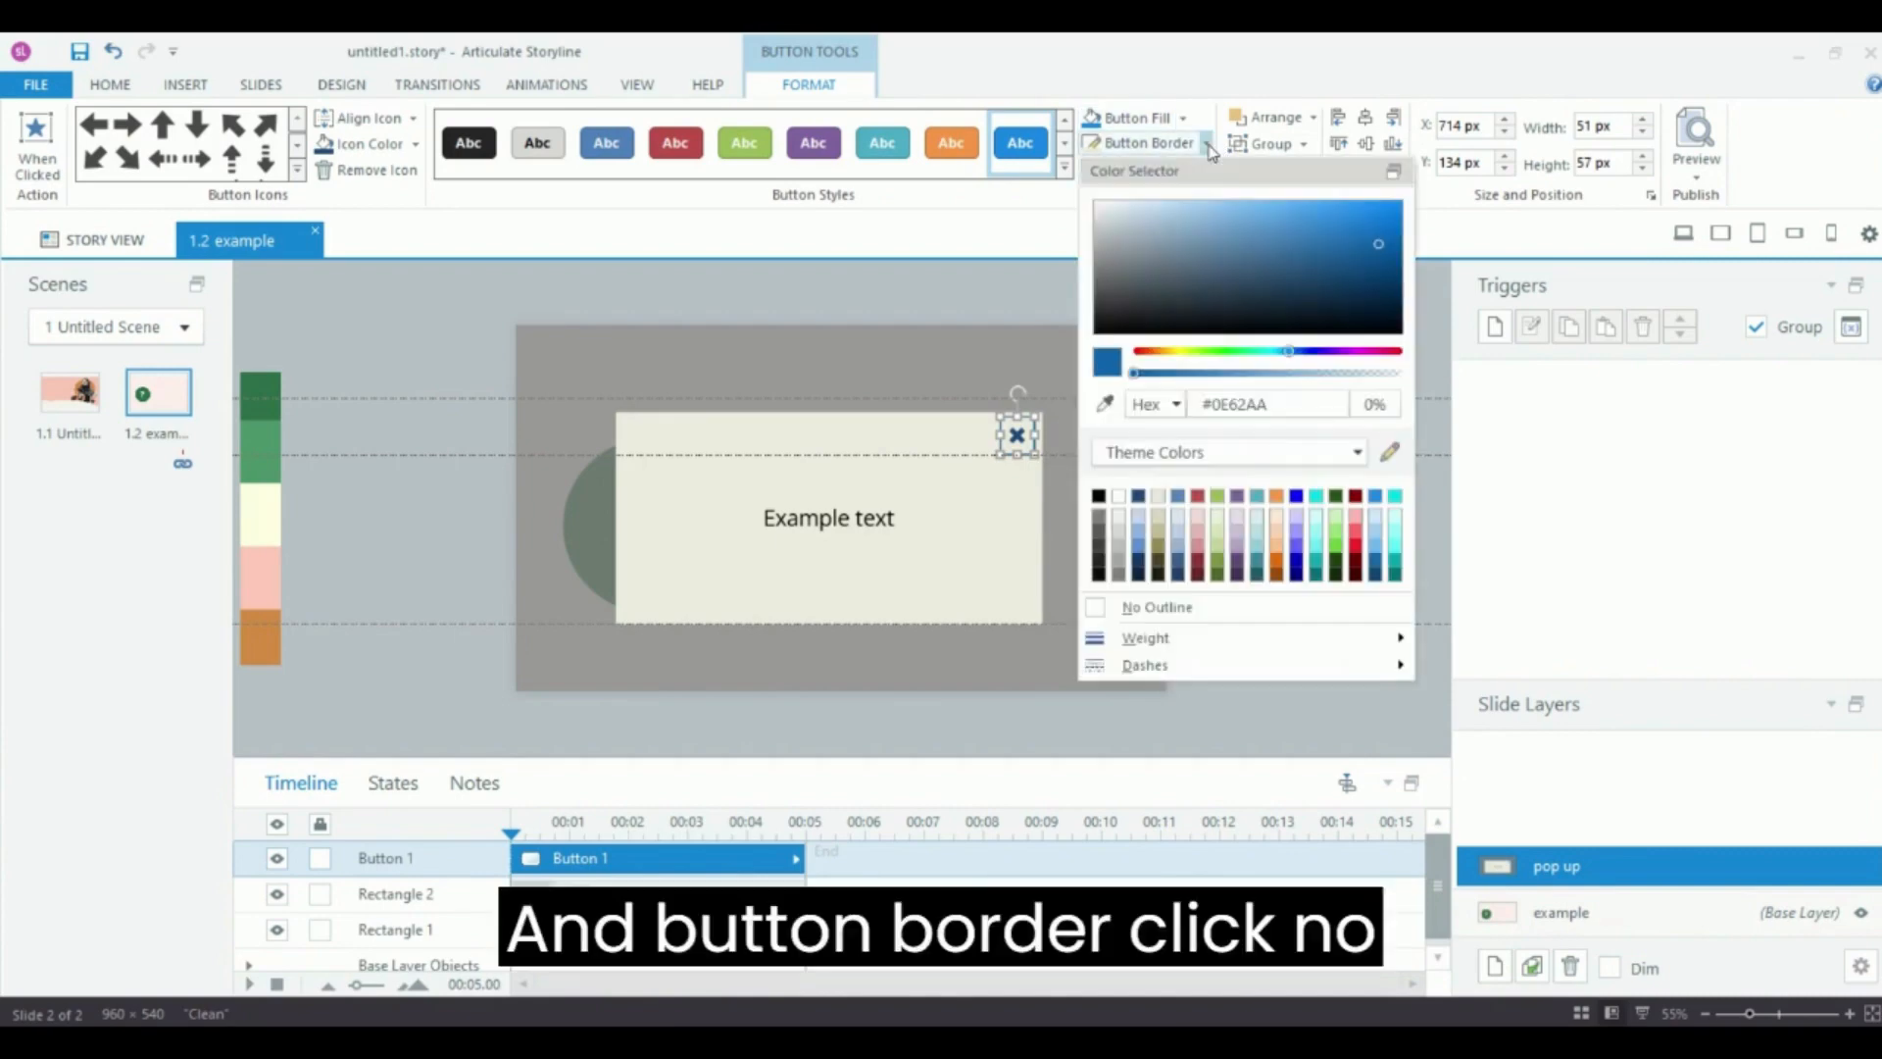
{"action": "left_click", "coordinate": [1155, 612]}
{"action": "left_click", "coordinate": [1274, 525]}
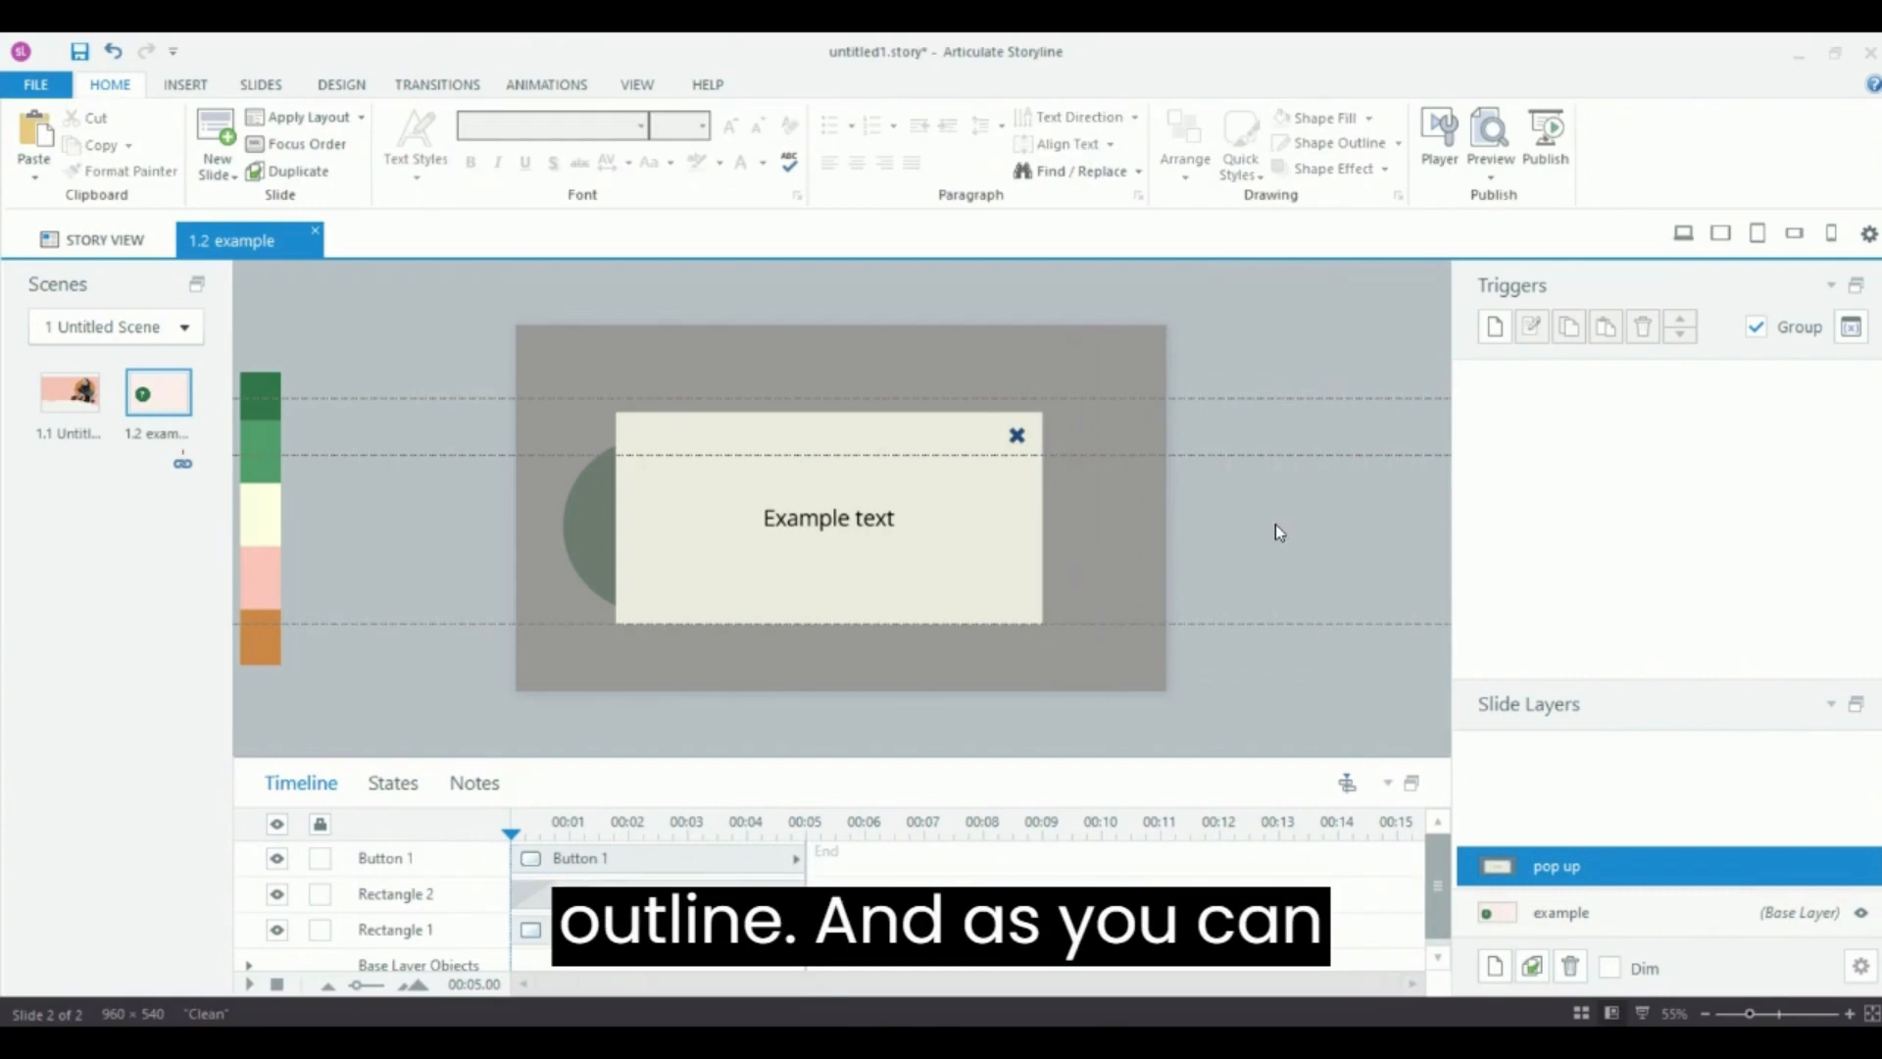
Nudge the button slightly up and to the right with the arrow keys.
{"action": "left_click", "coordinate": [1017, 433]}
{"action": "key", "text": "Up"}
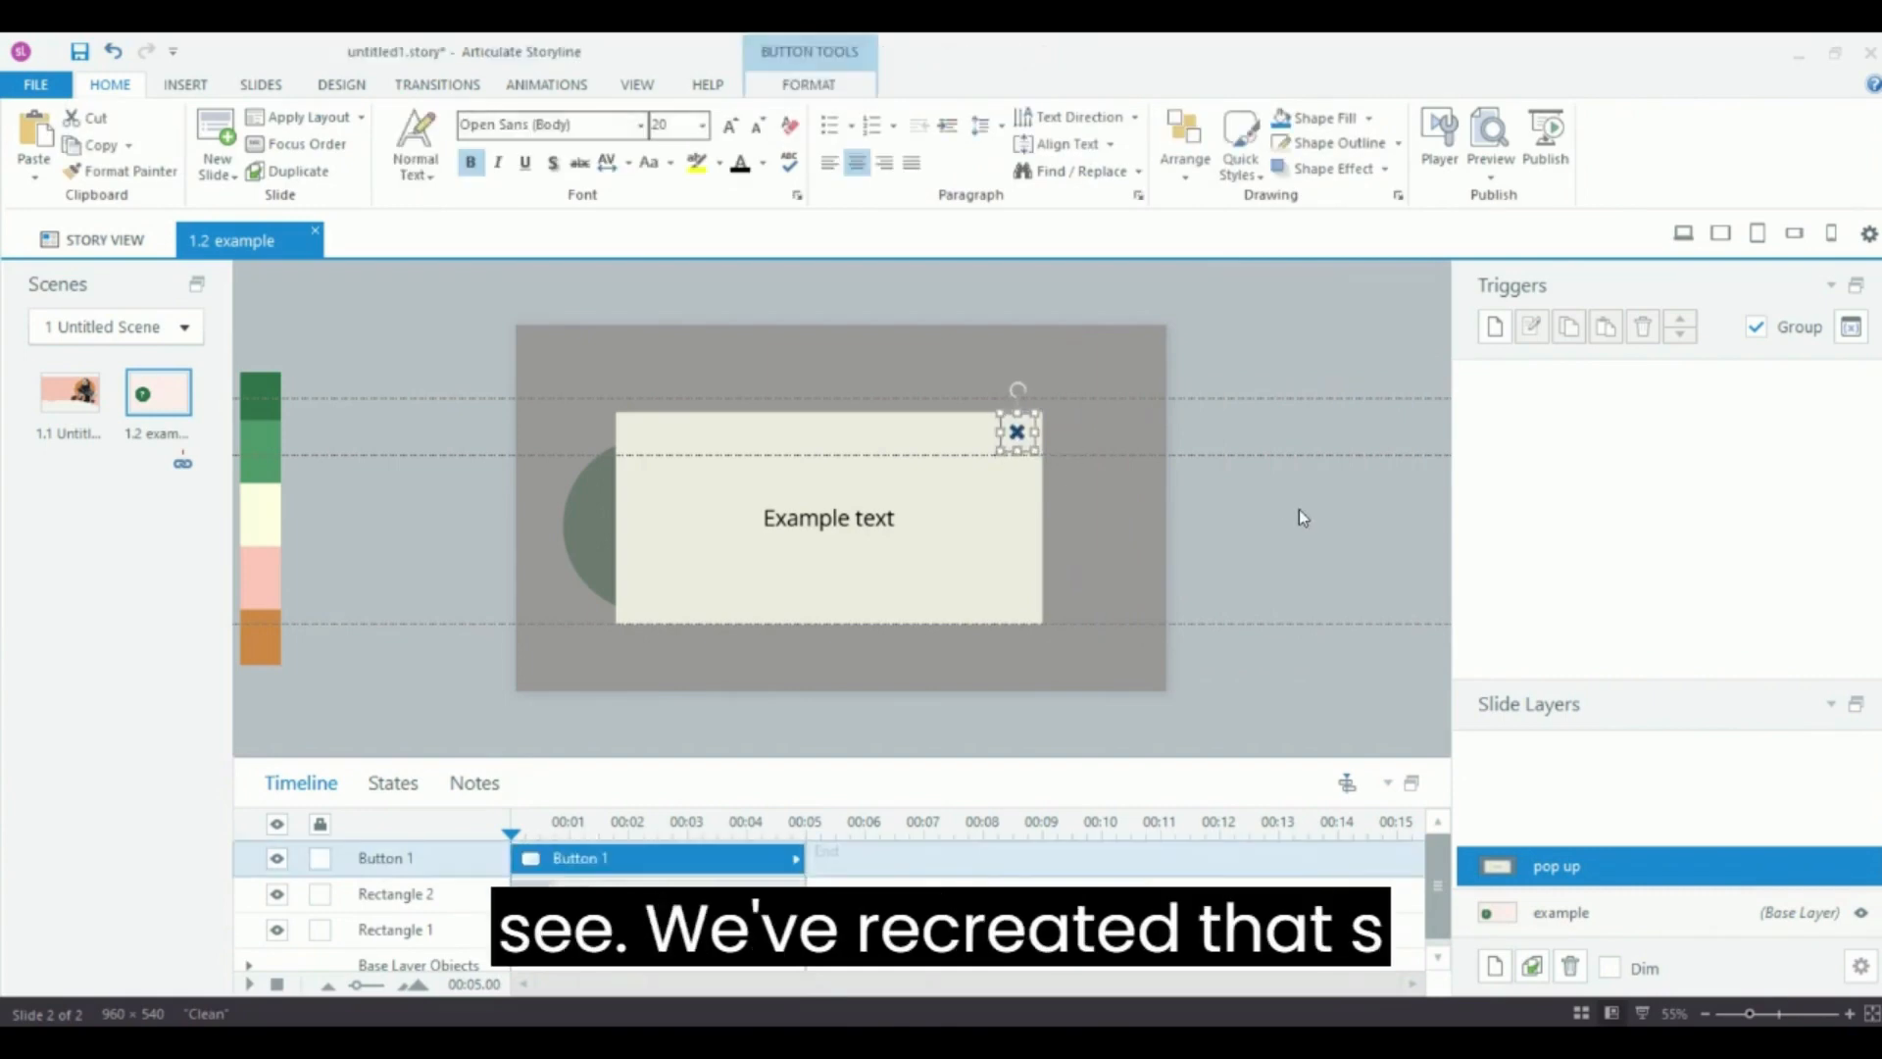
{"action": "key", "text": "Right"}
{"action": "key", "text": "Right"}
{"action": "key", "text": "Right"}
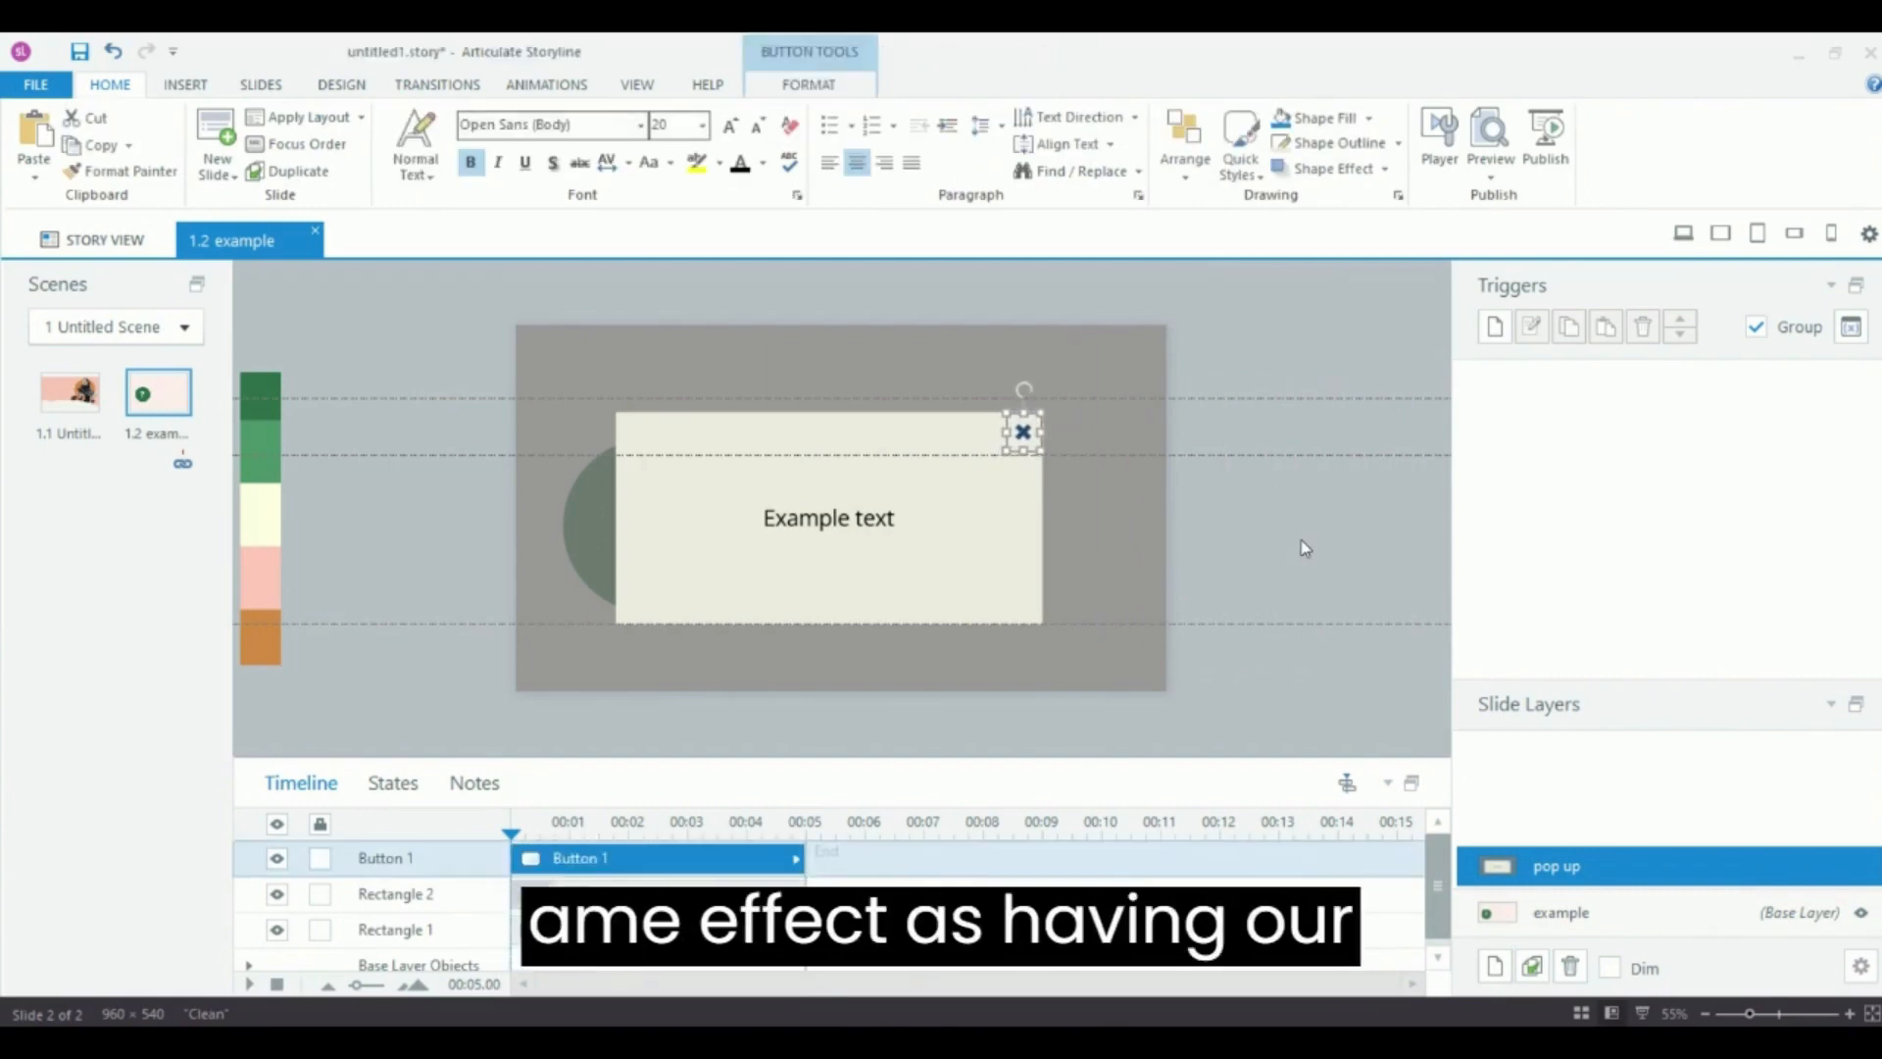
{"action": "left_click", "coordinate": [1298, 546]}
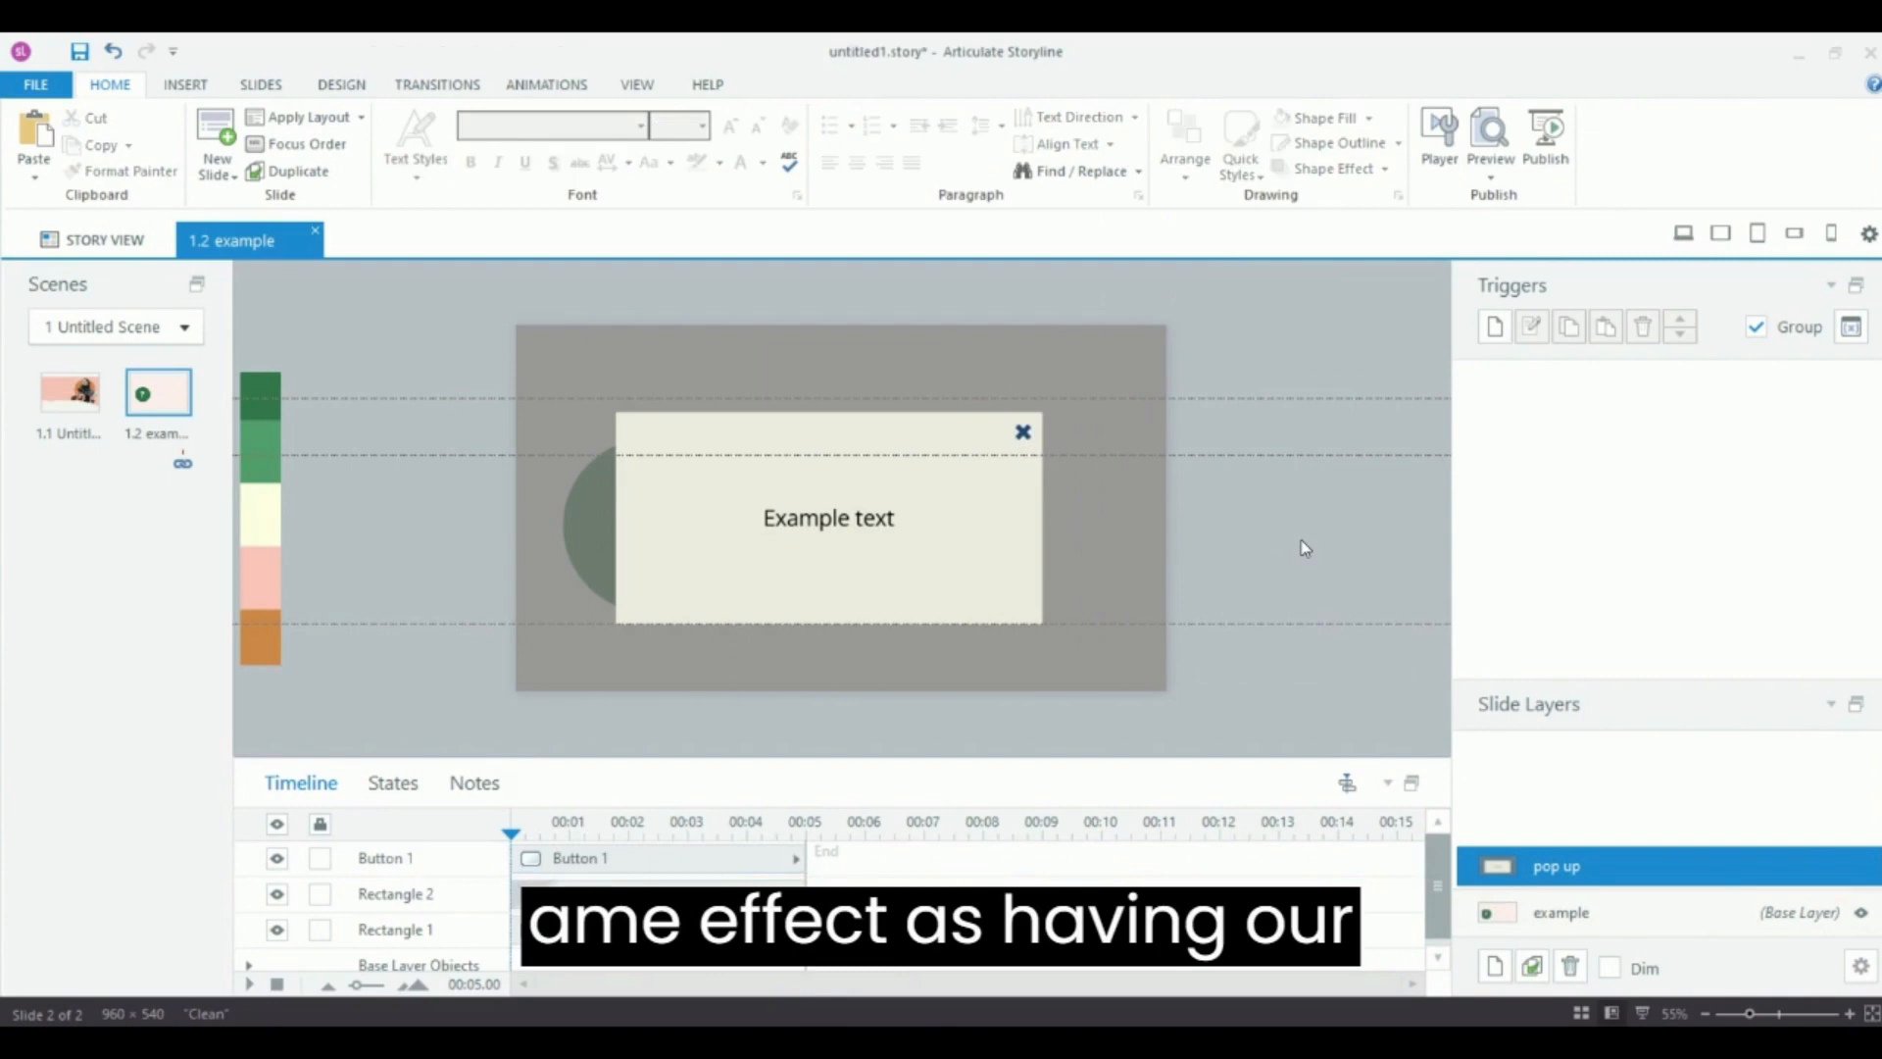
Add a trigger that hides this layer when the user clicks Button 1.
{"action": "left_click", "coordinate": [1021, 429]}
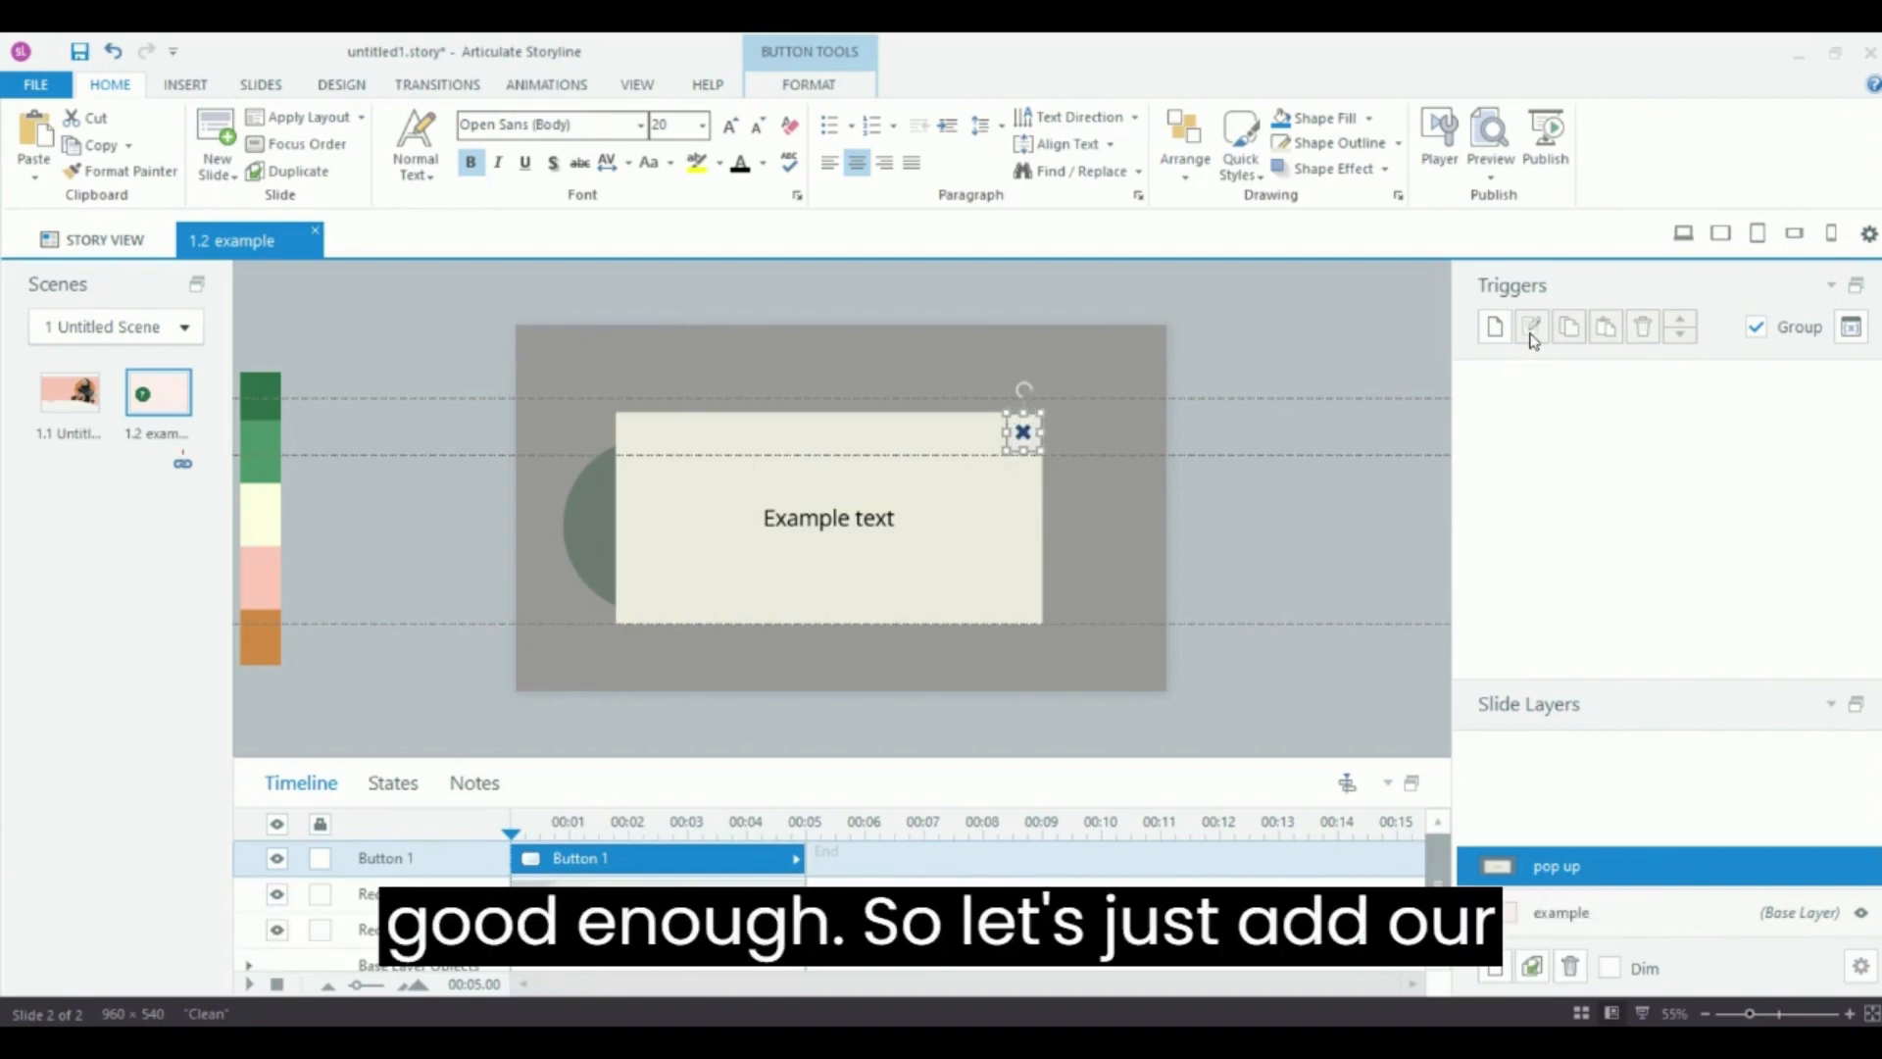
{"action": "left_click", "coordinate": [1494, 327]}
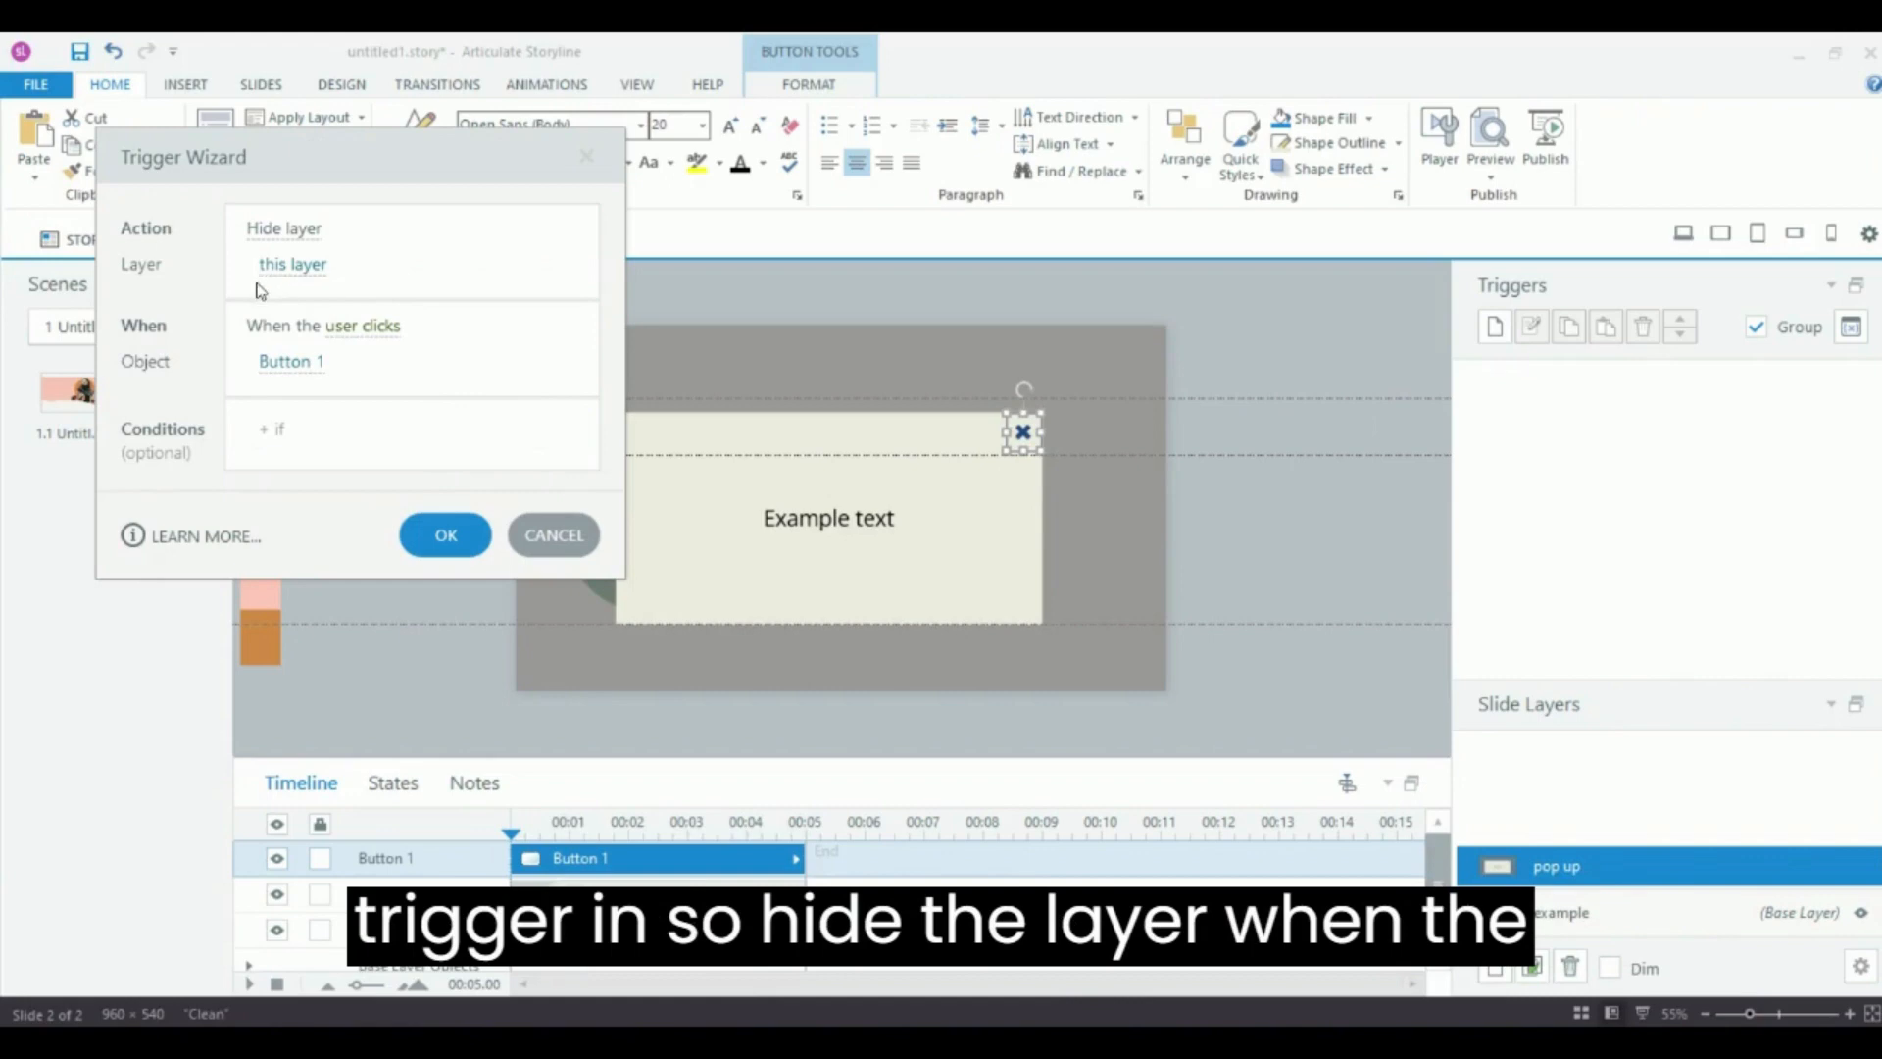
{"action": "left_click", "coordinate": [446, 534]}
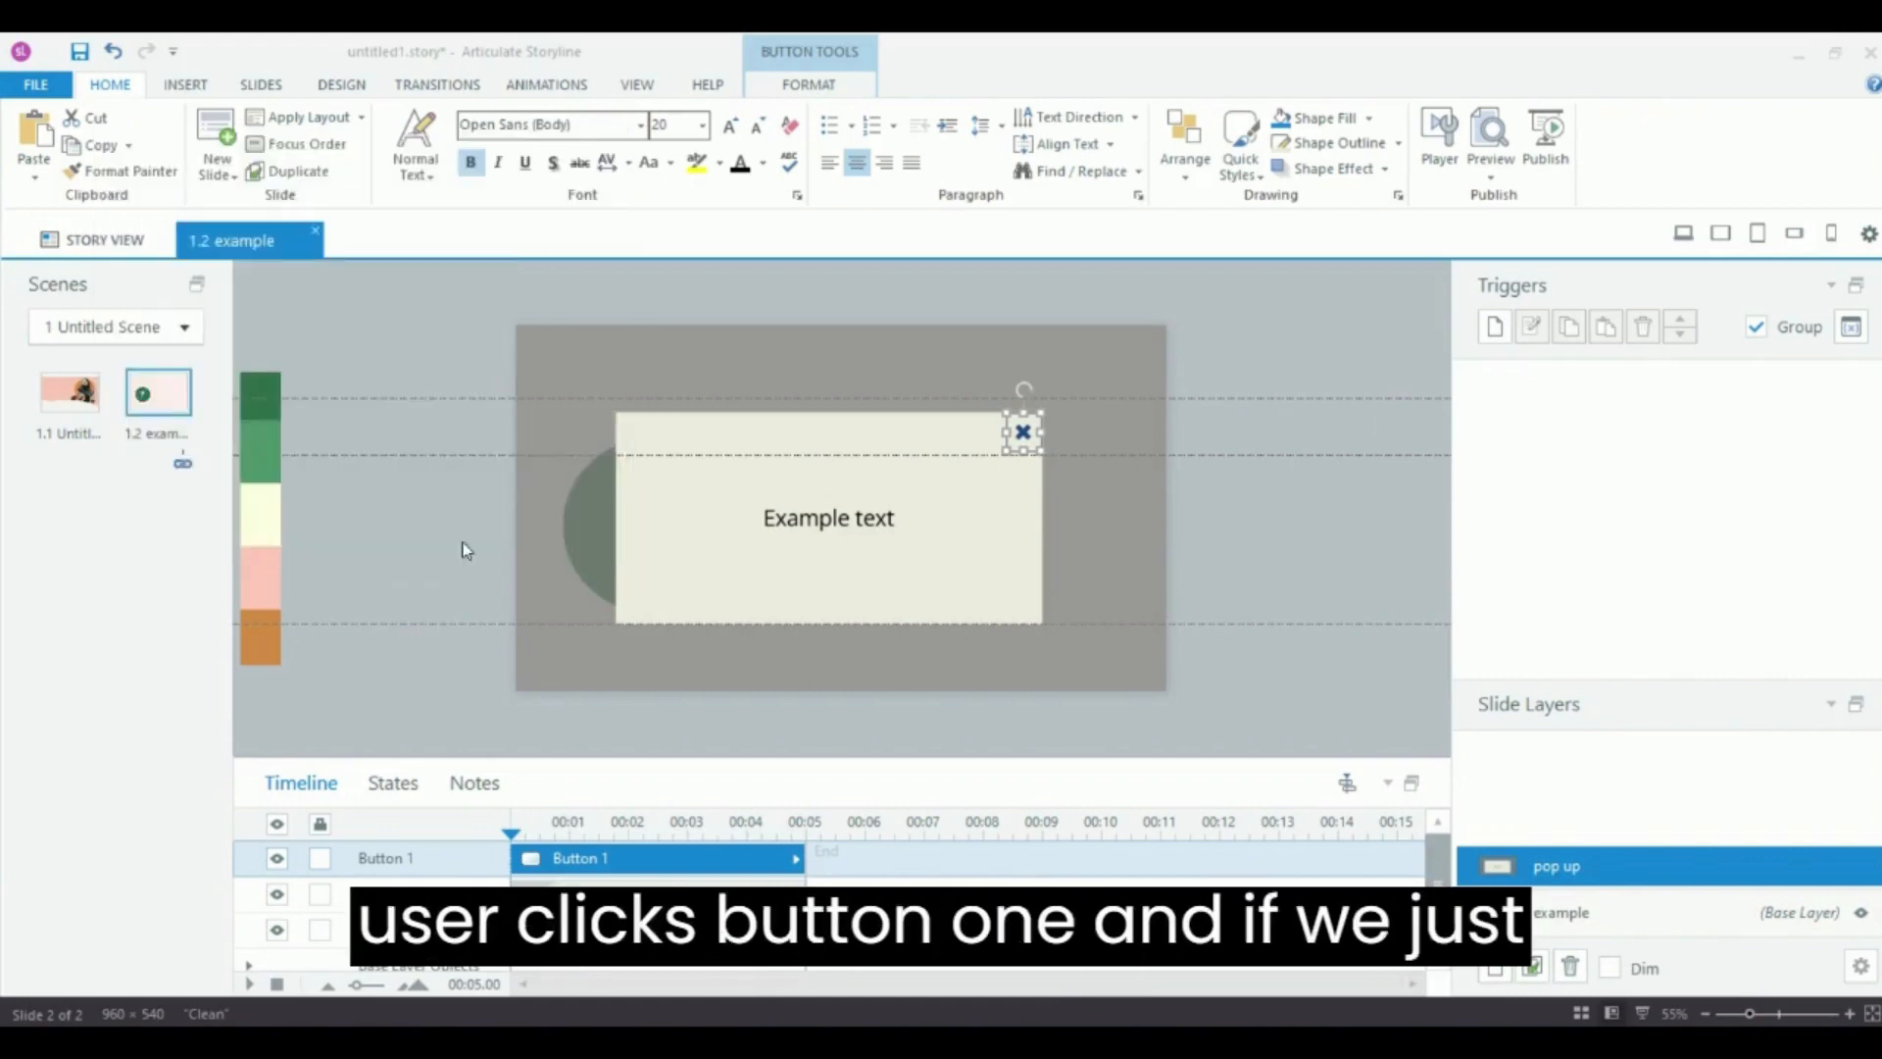
Preview the slide, test that the X button closes the pop up, and close the preview.
{"action": "left_click", "coordinate": [1495, 179]}
{"action": "left_click", "coordinate": [1504, 204]}
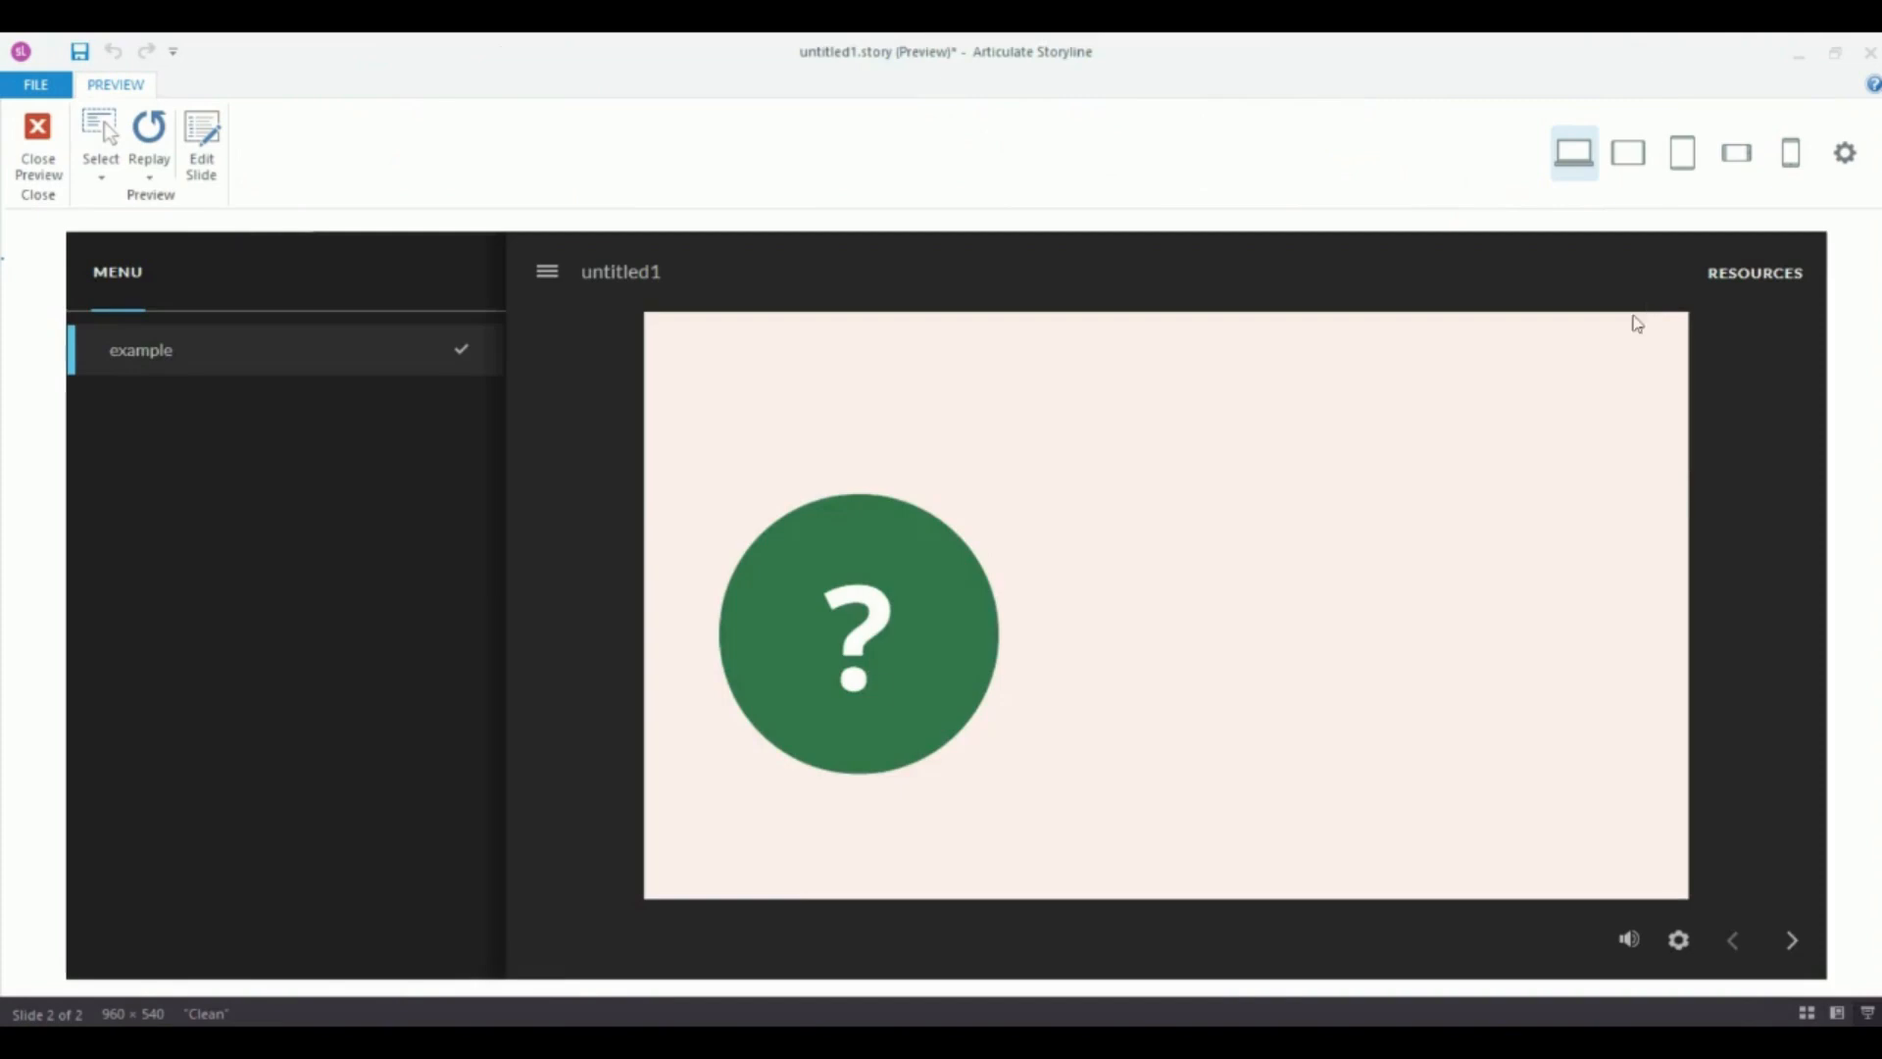
{"action": "left_click", "coordinate": [750, 708]}
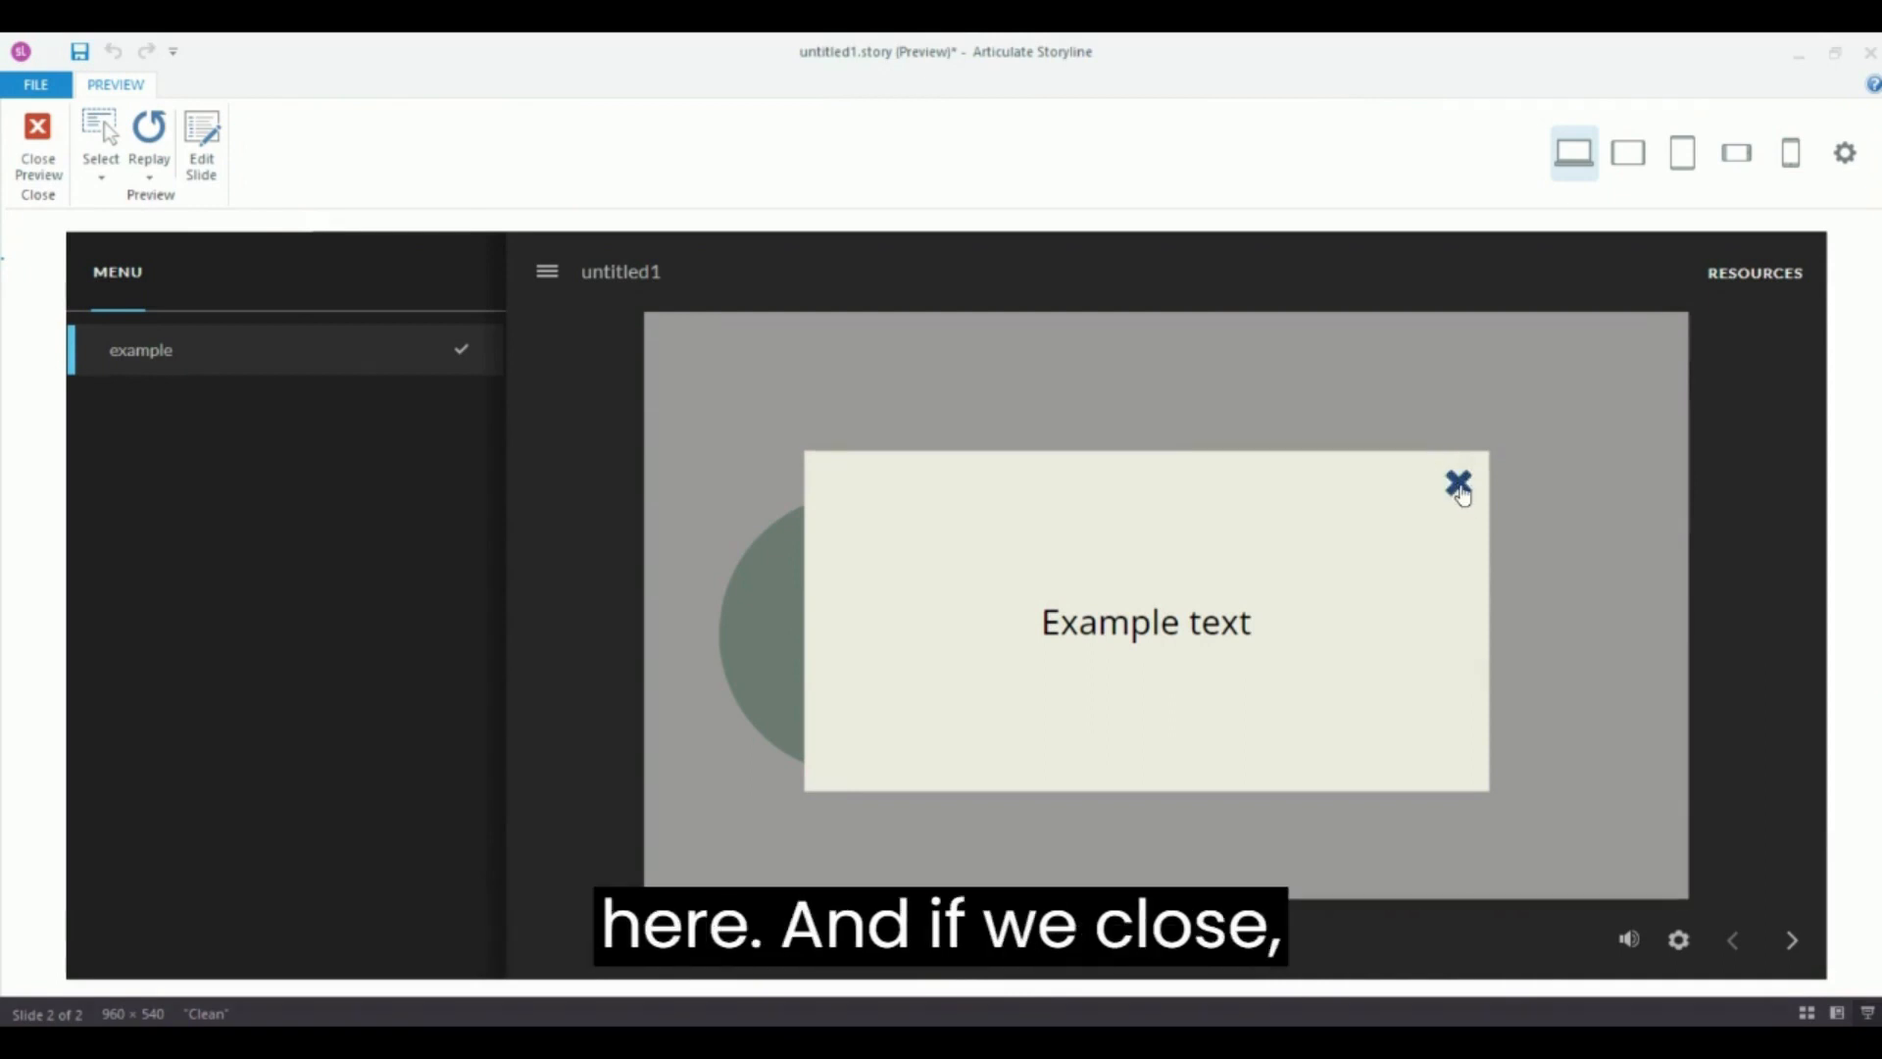
{"action": "left_click", "coordinate": [1460, 486]}
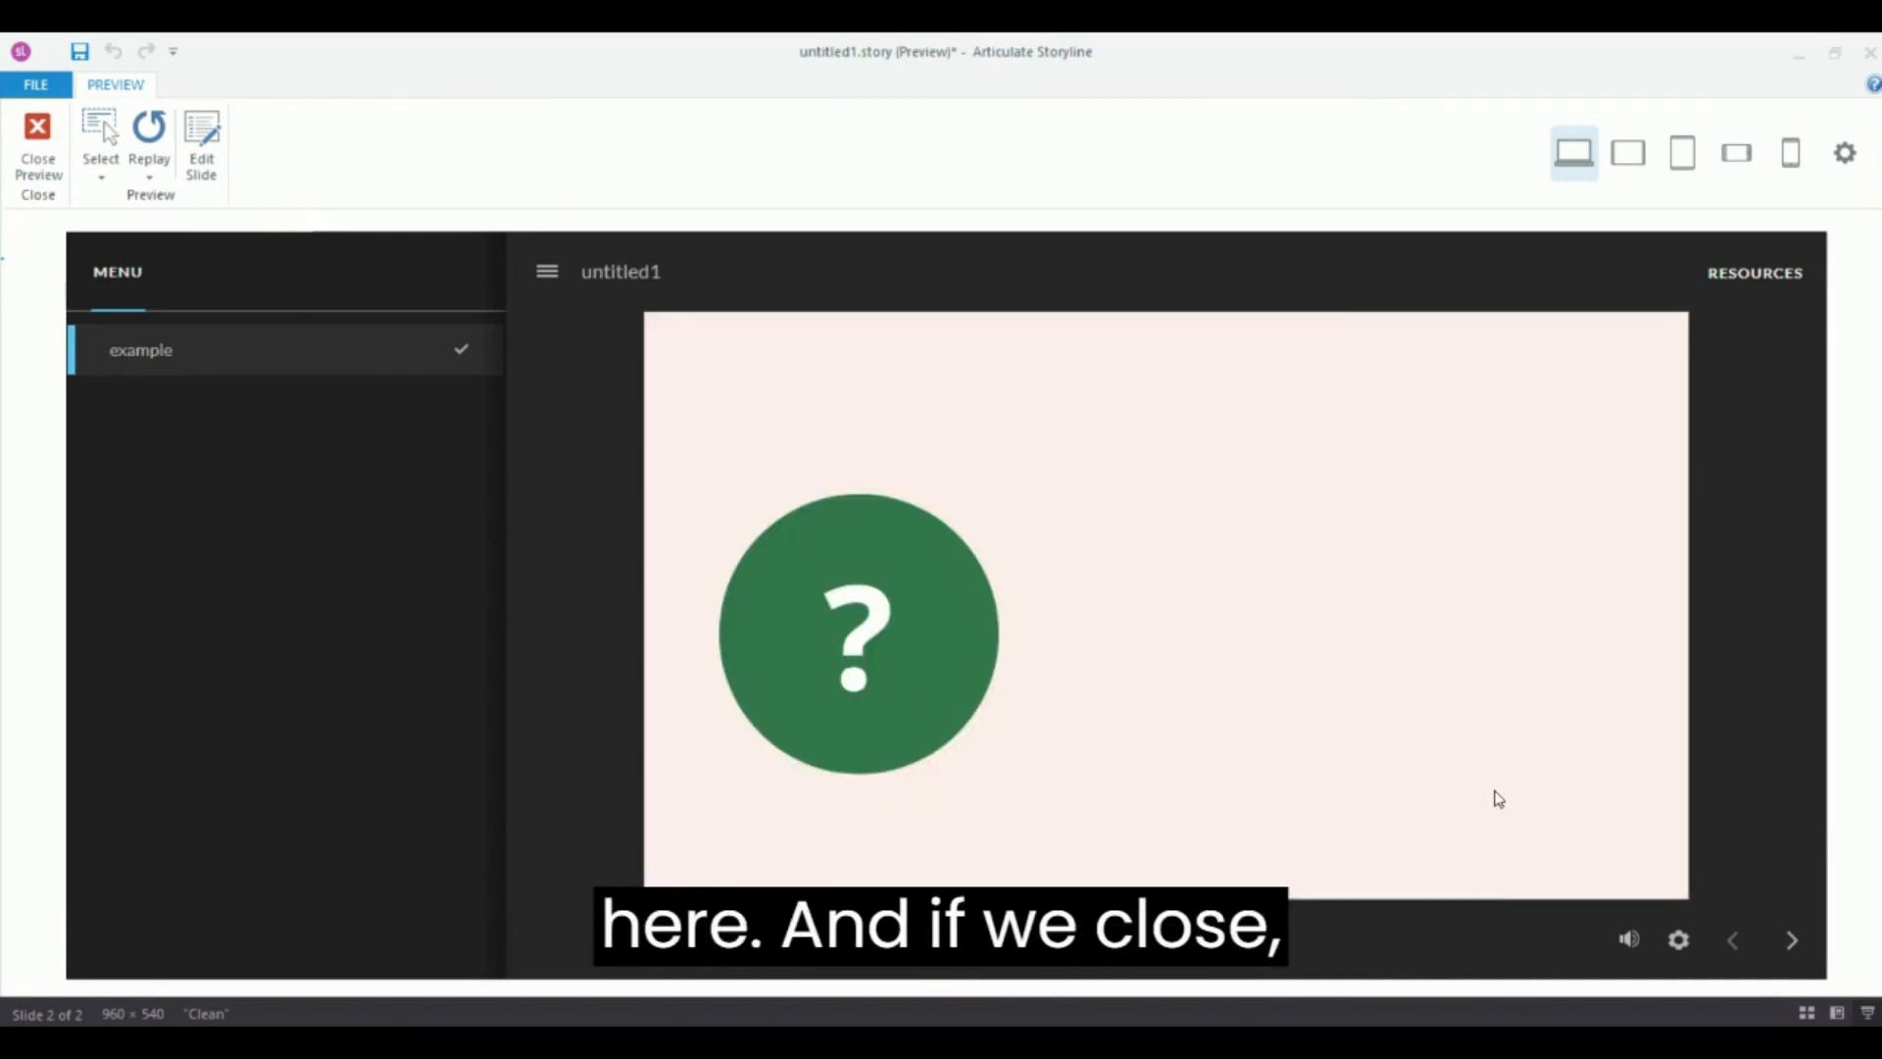
{"action": "left_click", "coordinate": [39, 126]}
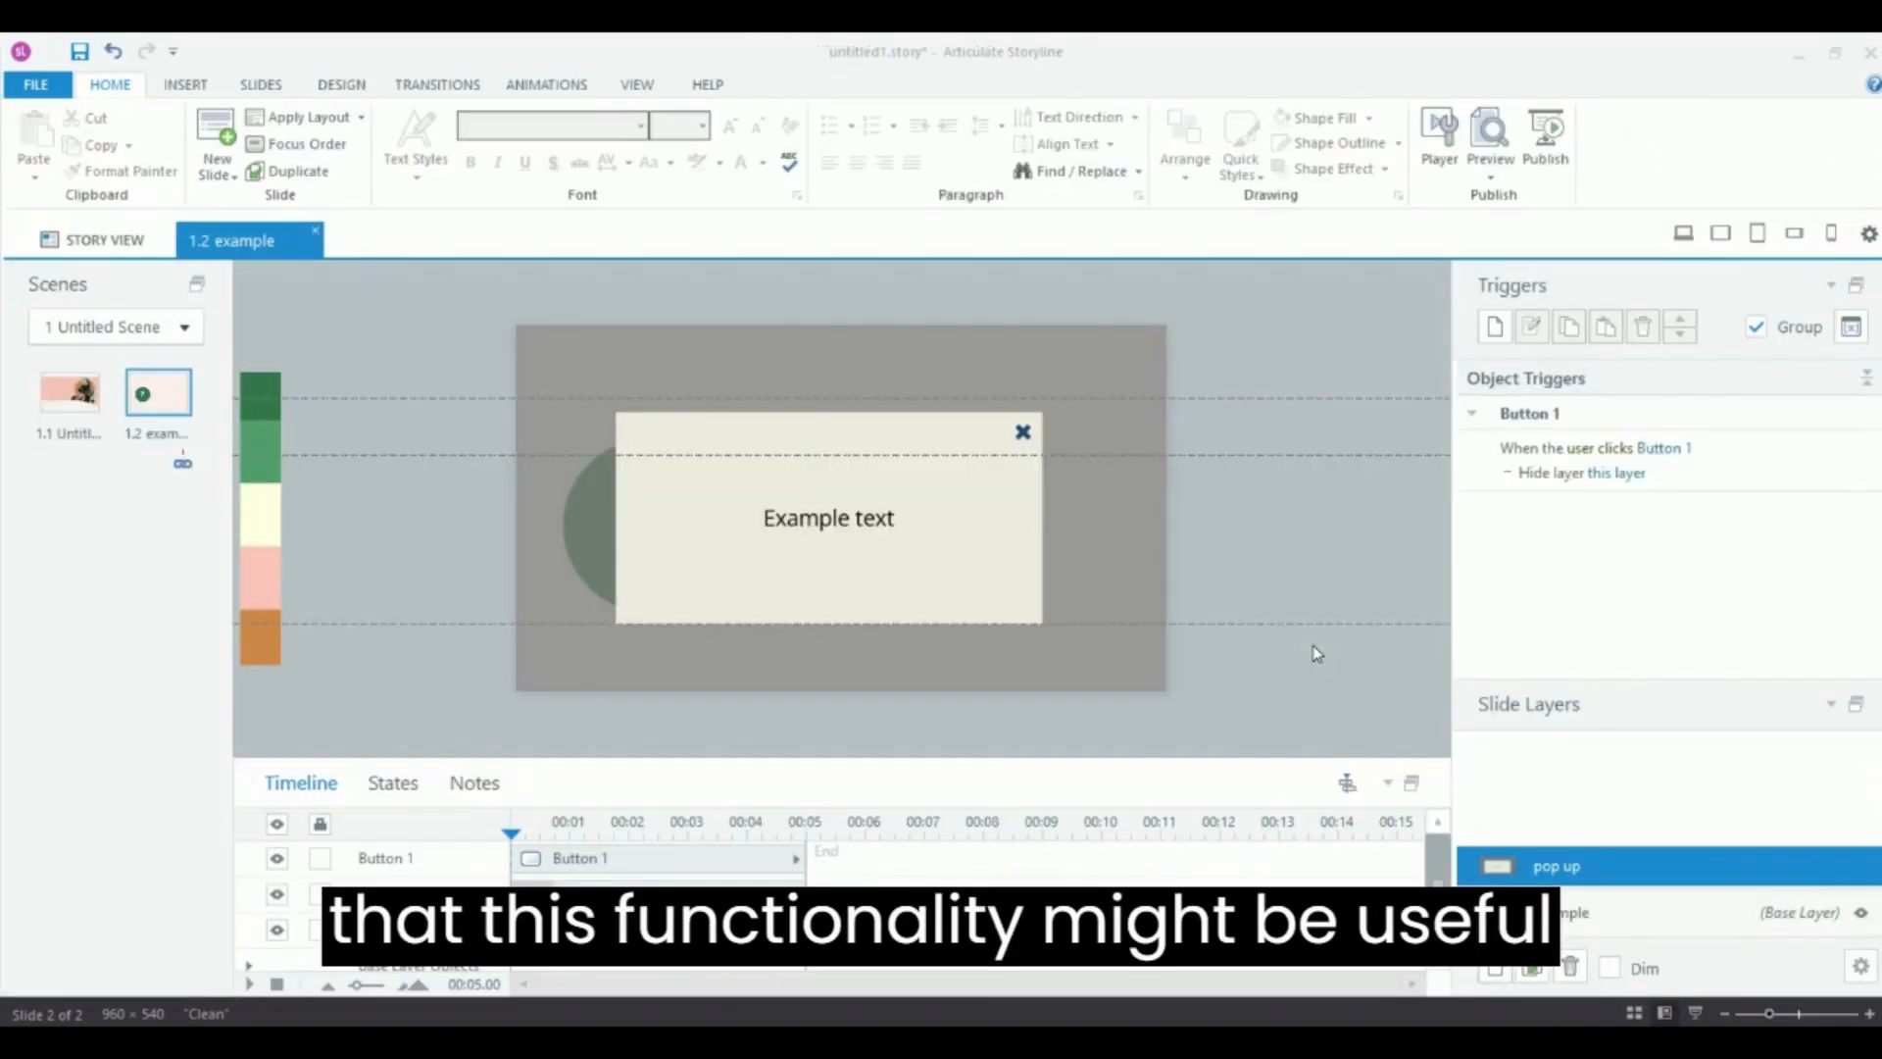
Duplicate the close button, with its trigger, by copy-dragging it to the left.
{"action": "left_click", "coordinate": [1024, 432]}
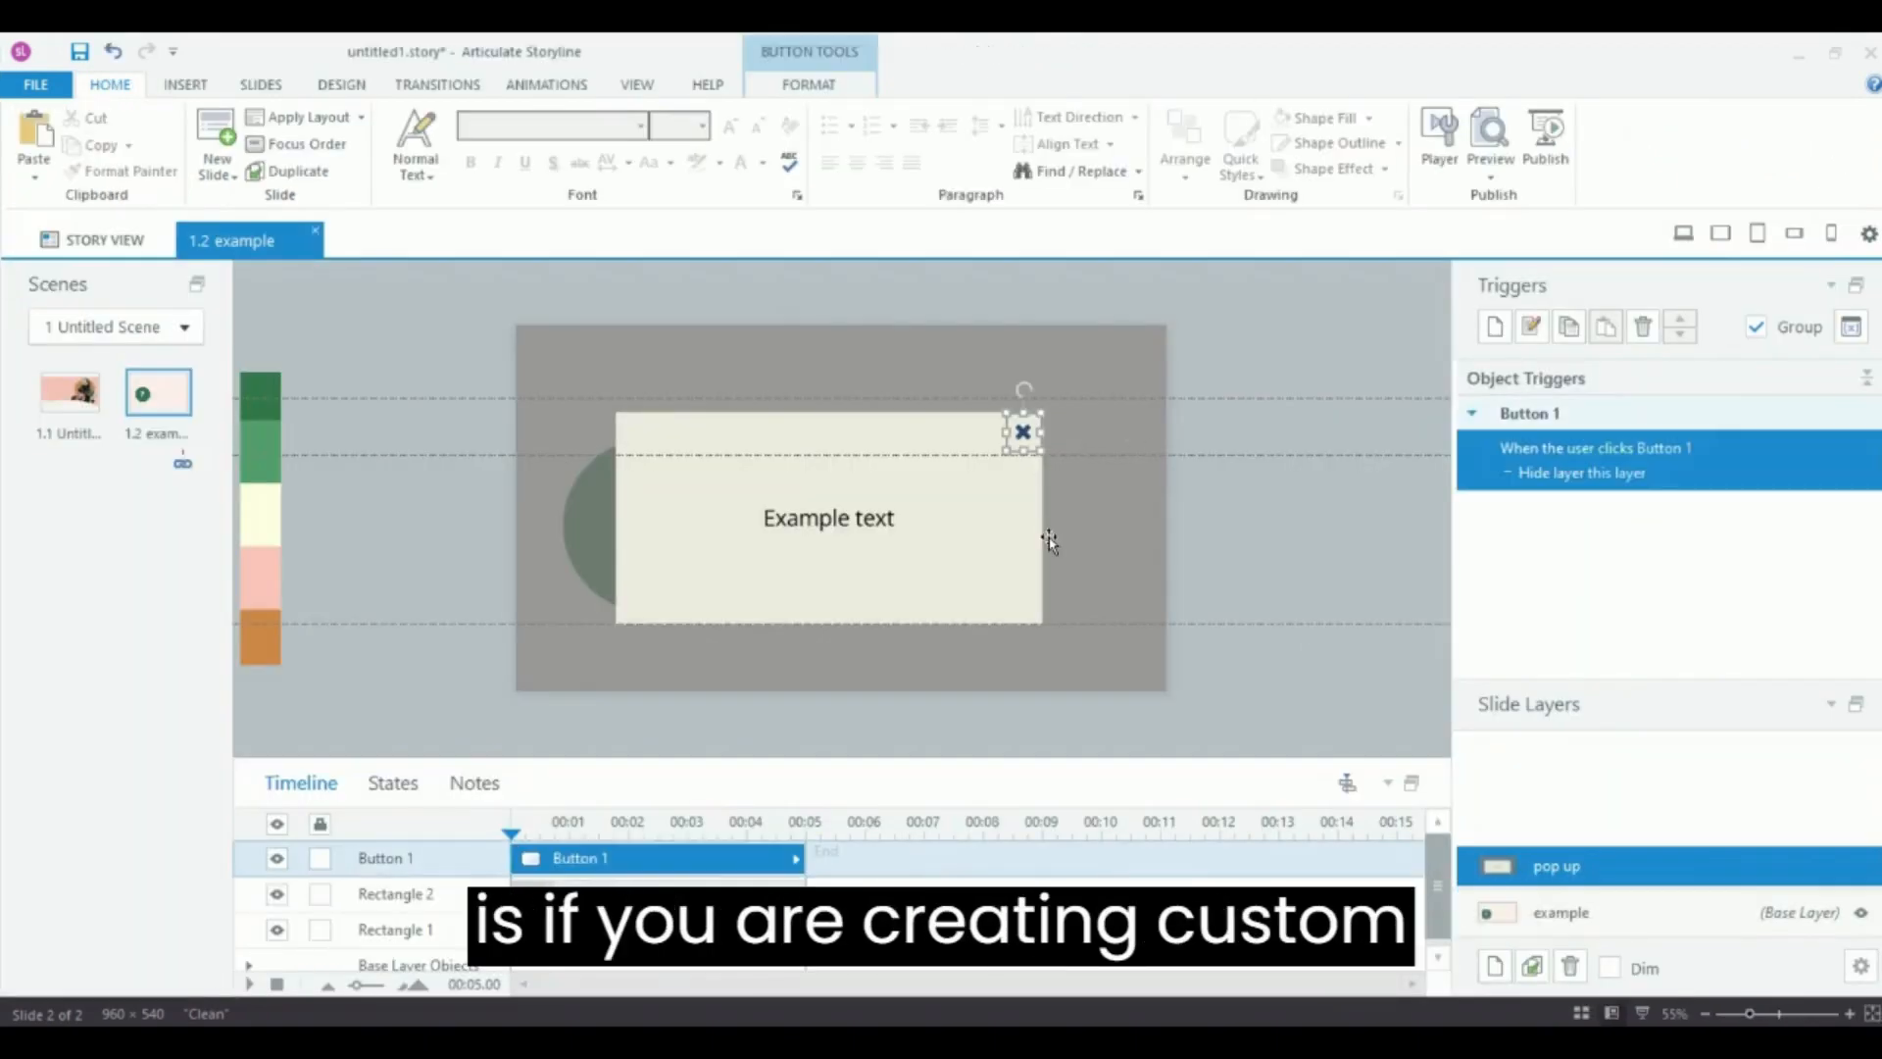
{"action": "left_click_drag", "start_coordinate": [1024, 432], "coordinate": [905, 437]}
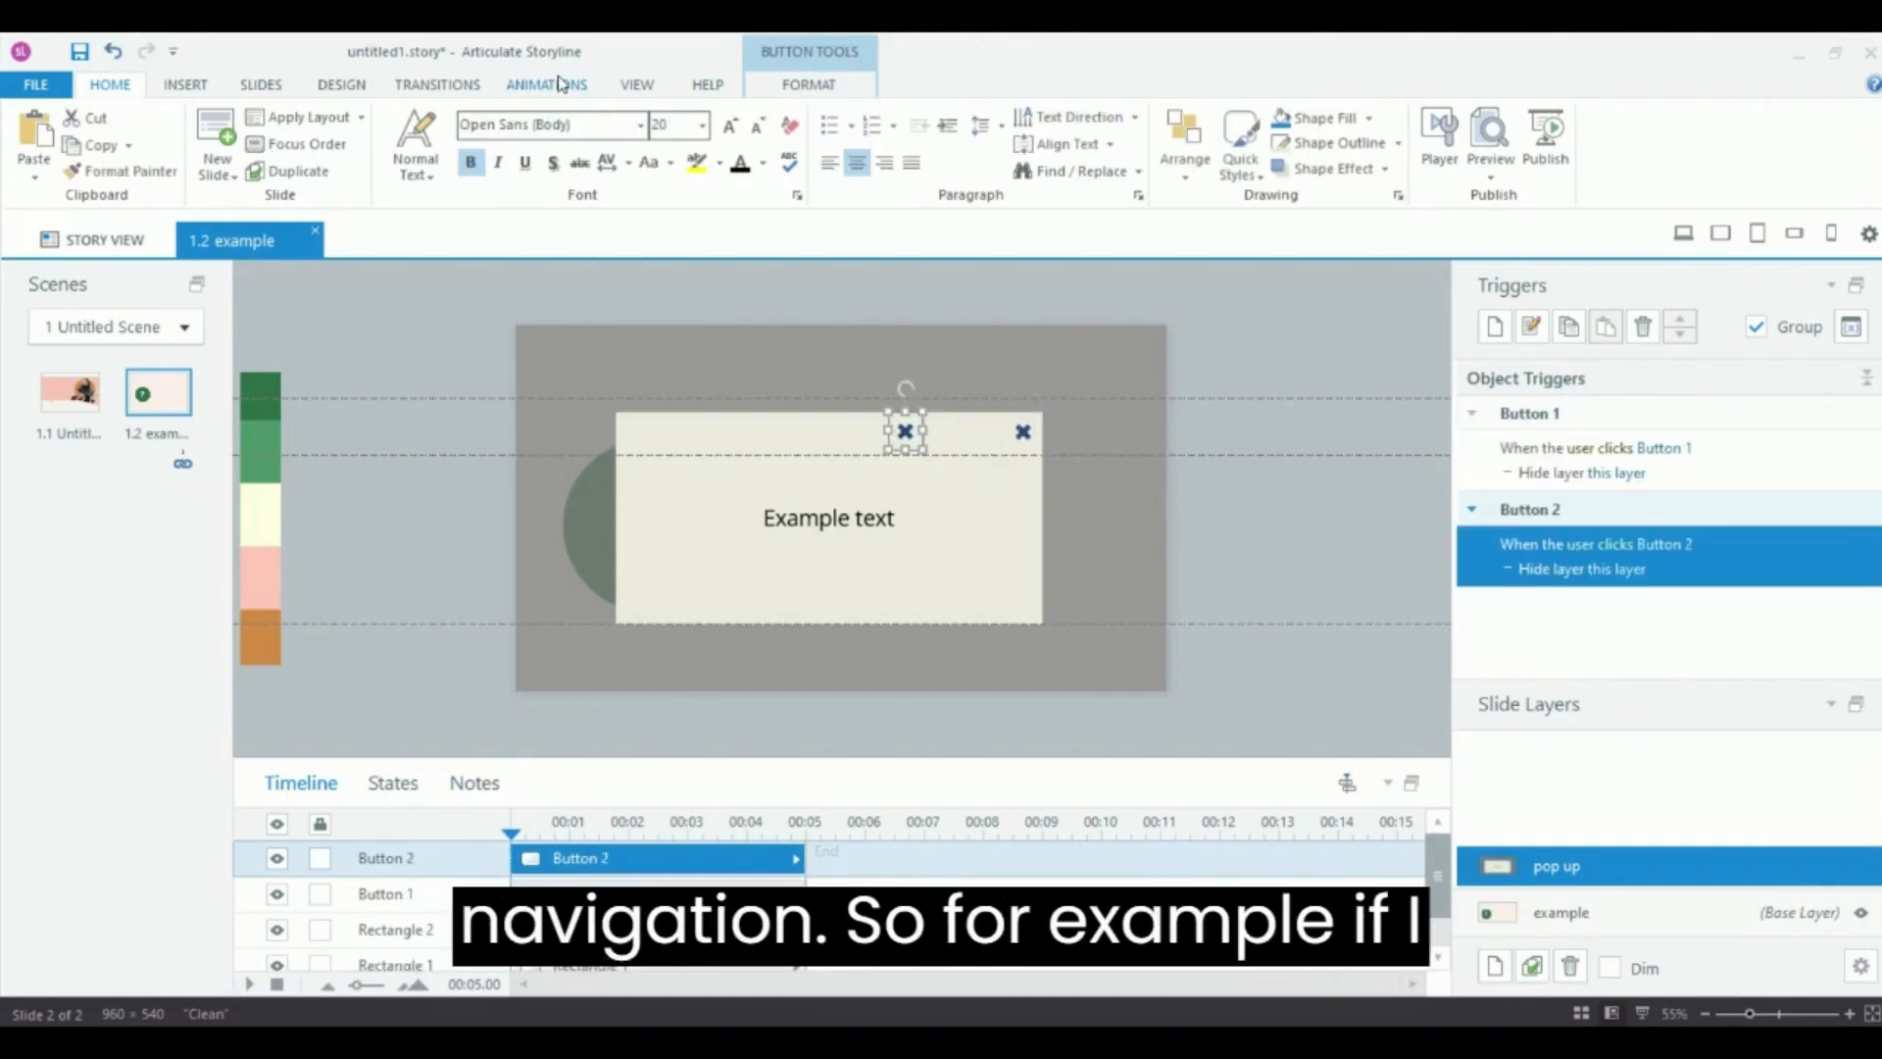
Change the duplicated button's icon to a home icon.
{"action": "left_click", "coordinate": [785, 85]}
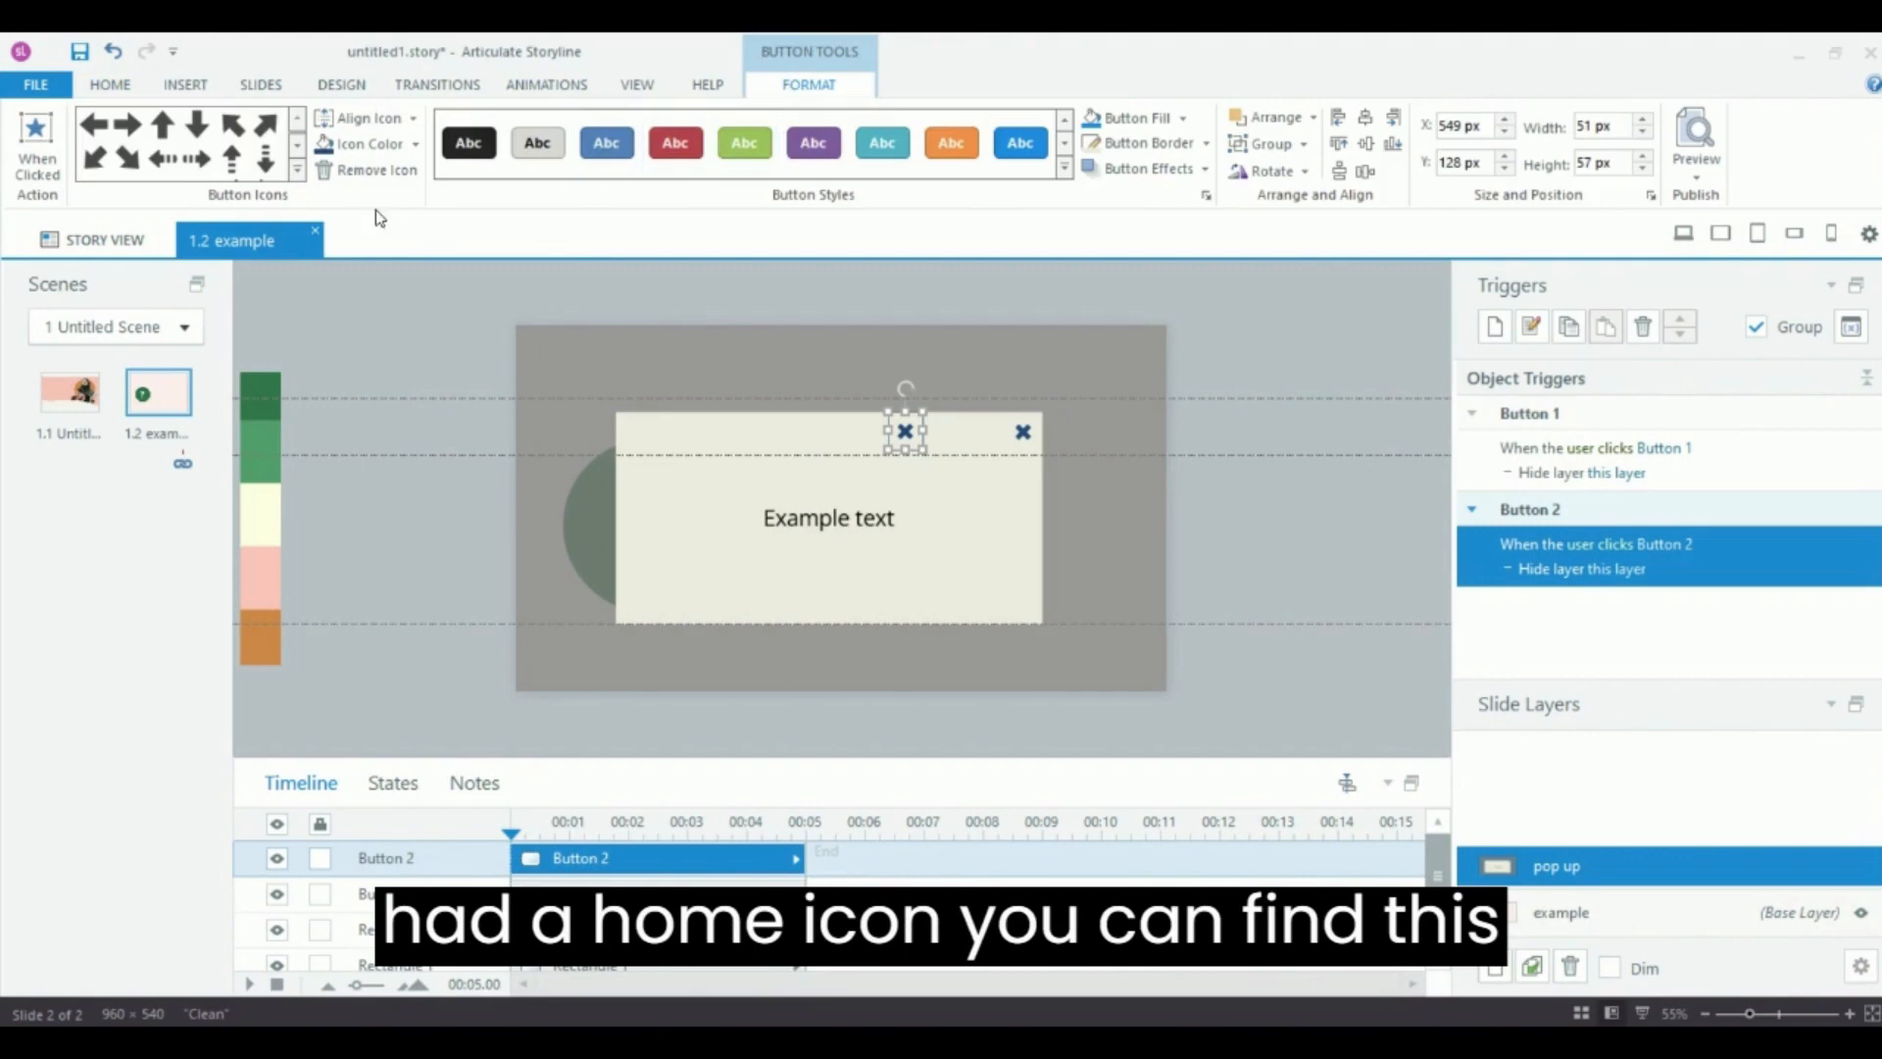
{"action": "left_click", "coordinate": [297, 169]}
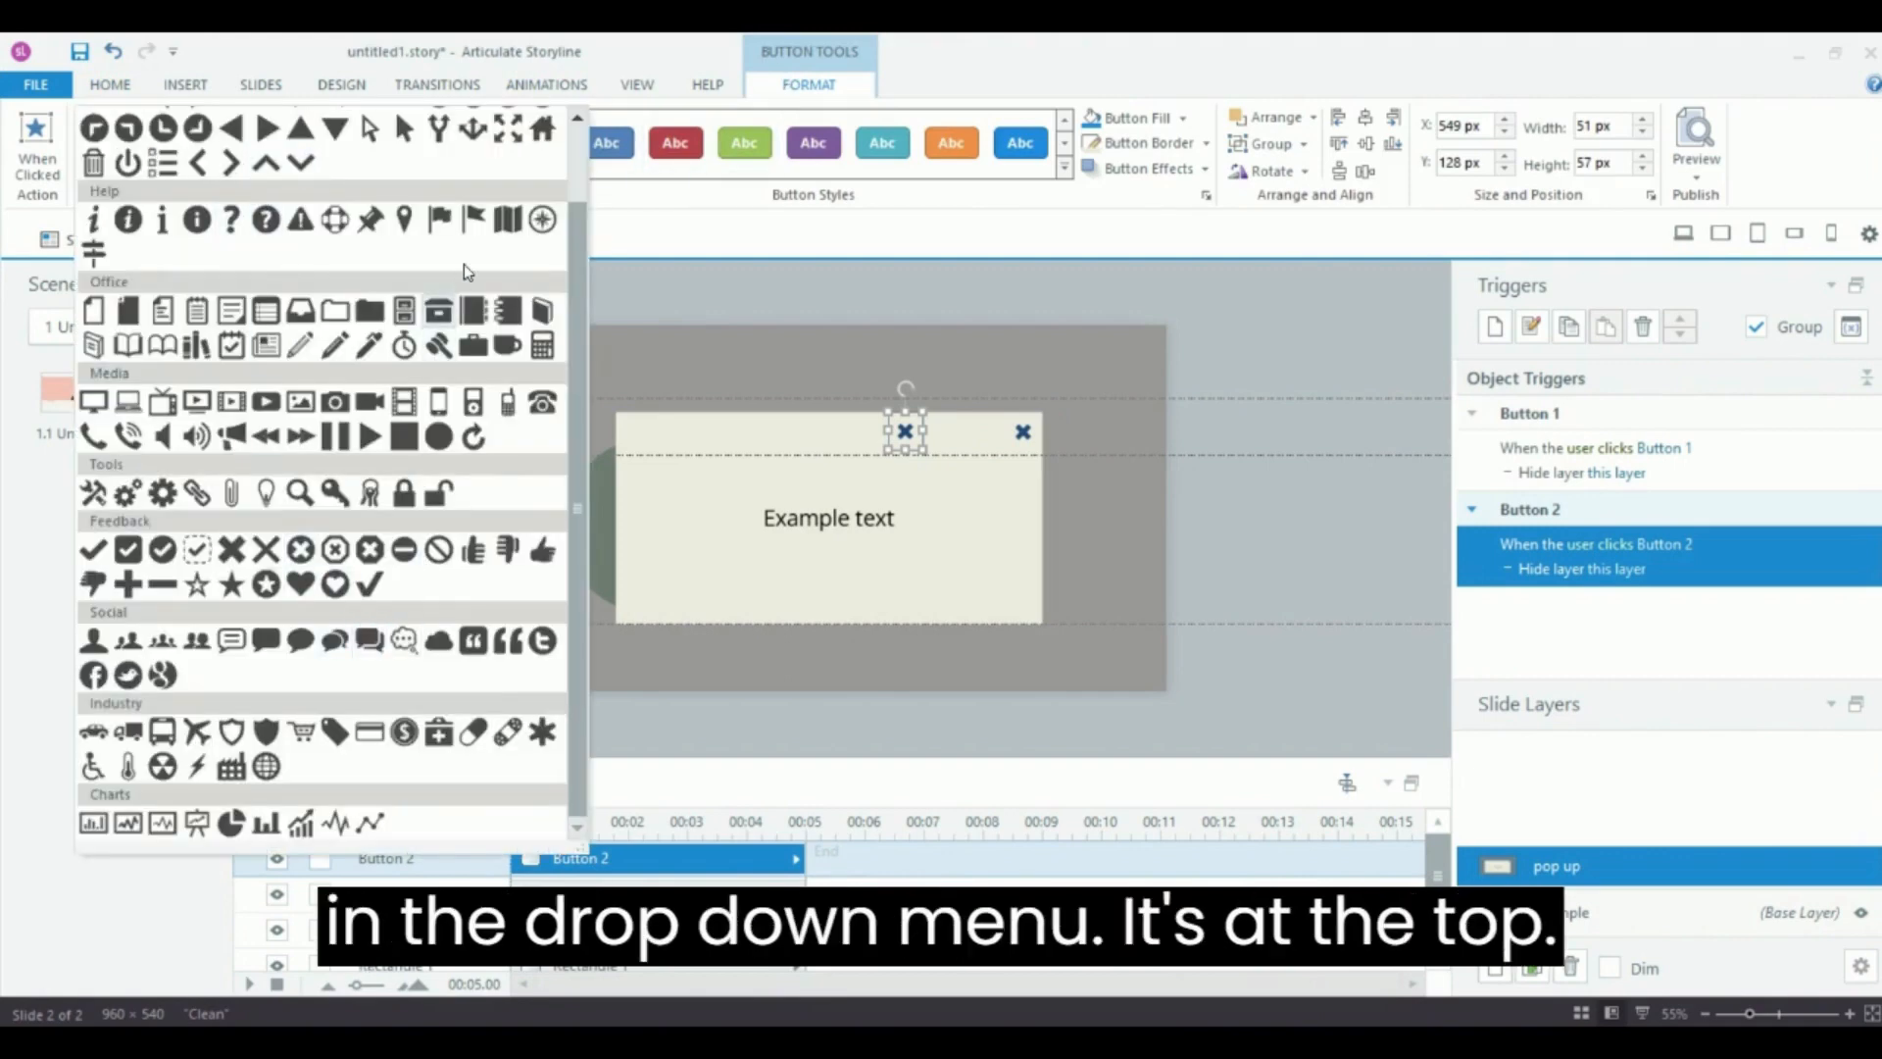
{"action": "scroll", "coordinate": [462, 263], "scroll_direction": "up", "scroll_amount": 1}
{"action": "left_click", "coordinate": [546, 222]}
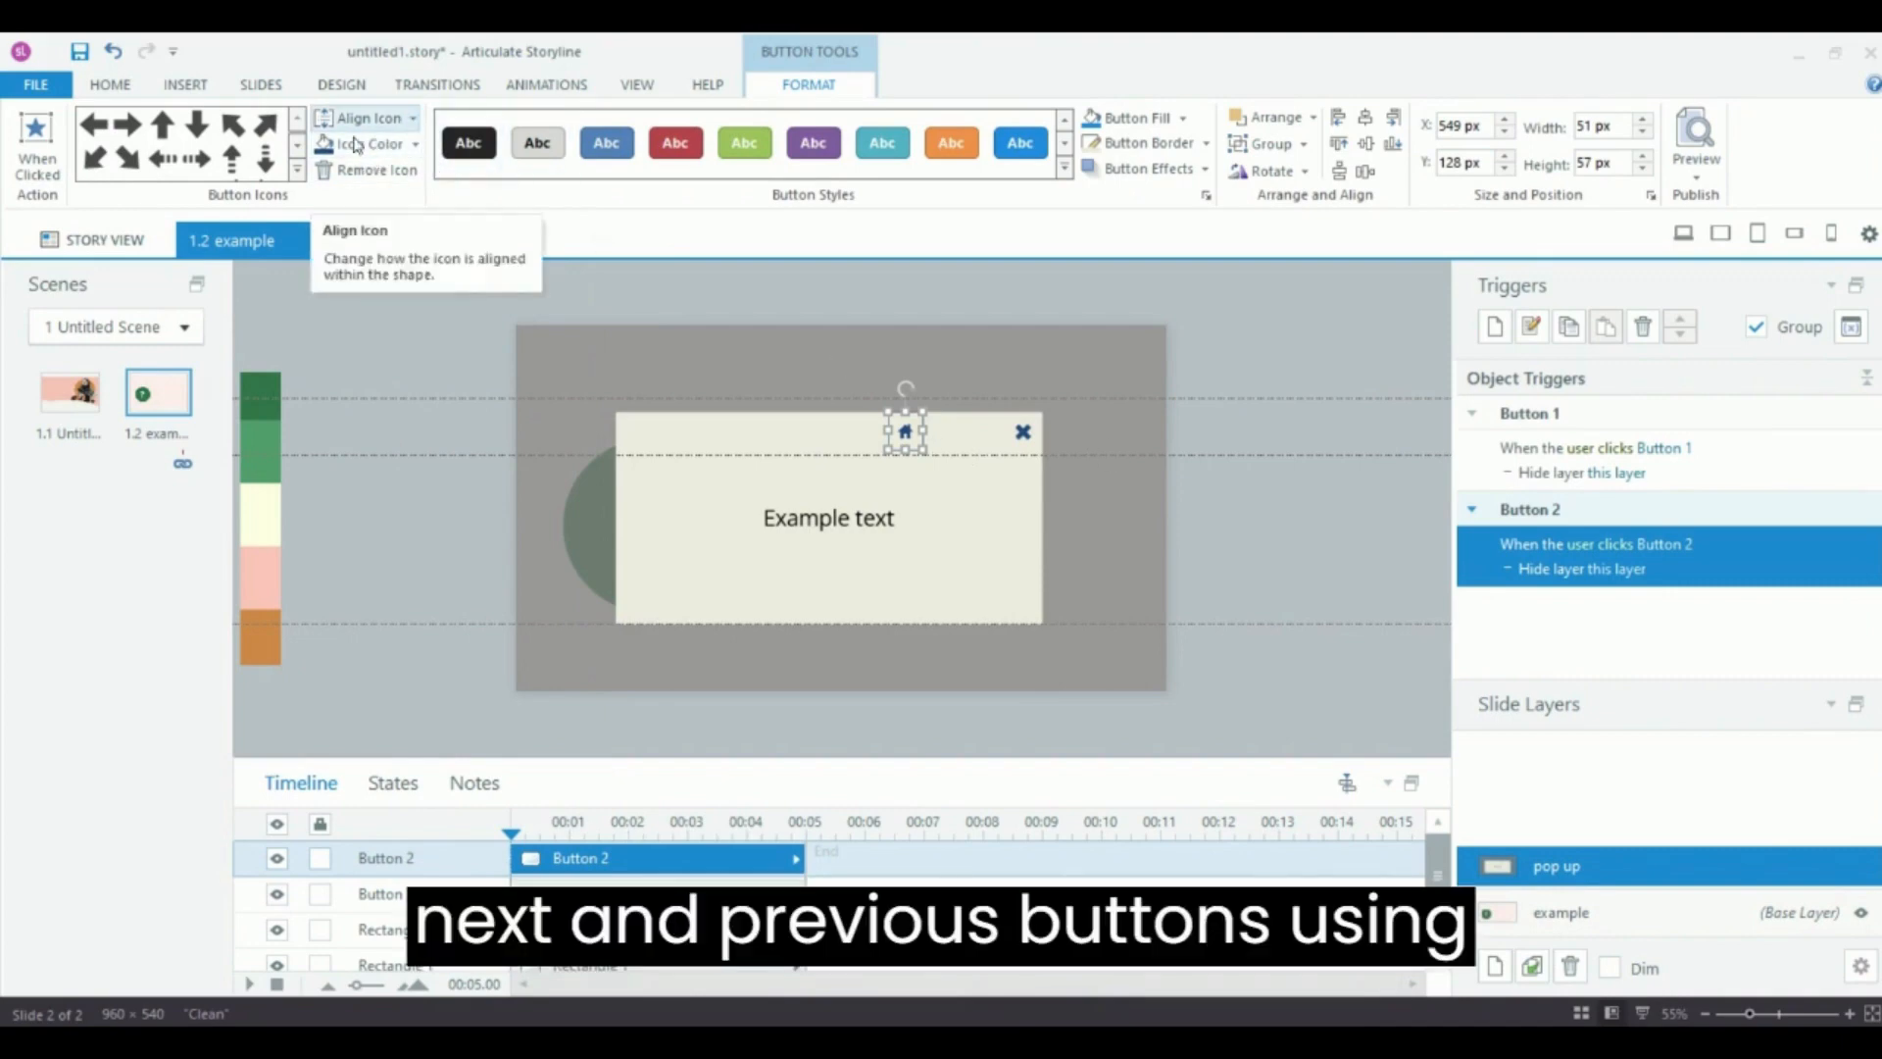
Replace the duplicated button's icon with a right arrow and widen the button to about 133 px.
{"action": "left_click", "coordinate": [297, 170]}
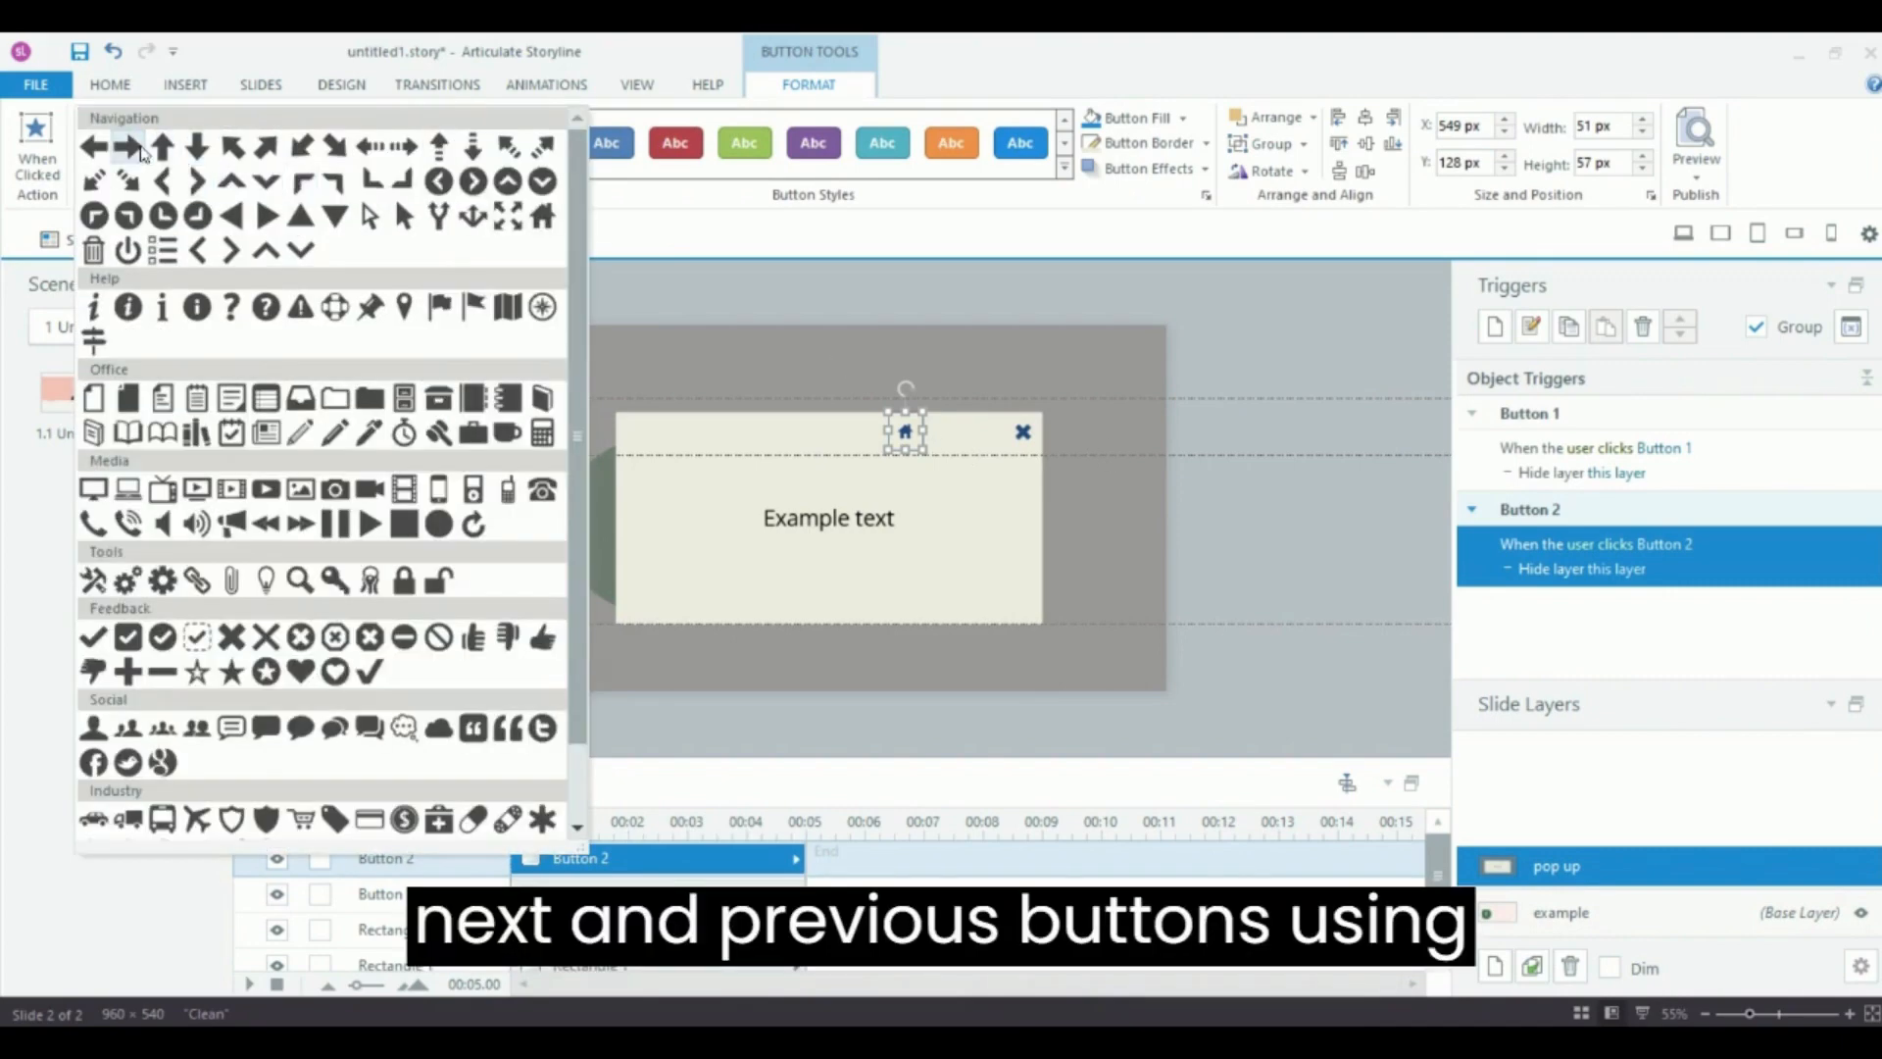
{"action": "left_click", "coordinate": [136, 149]}
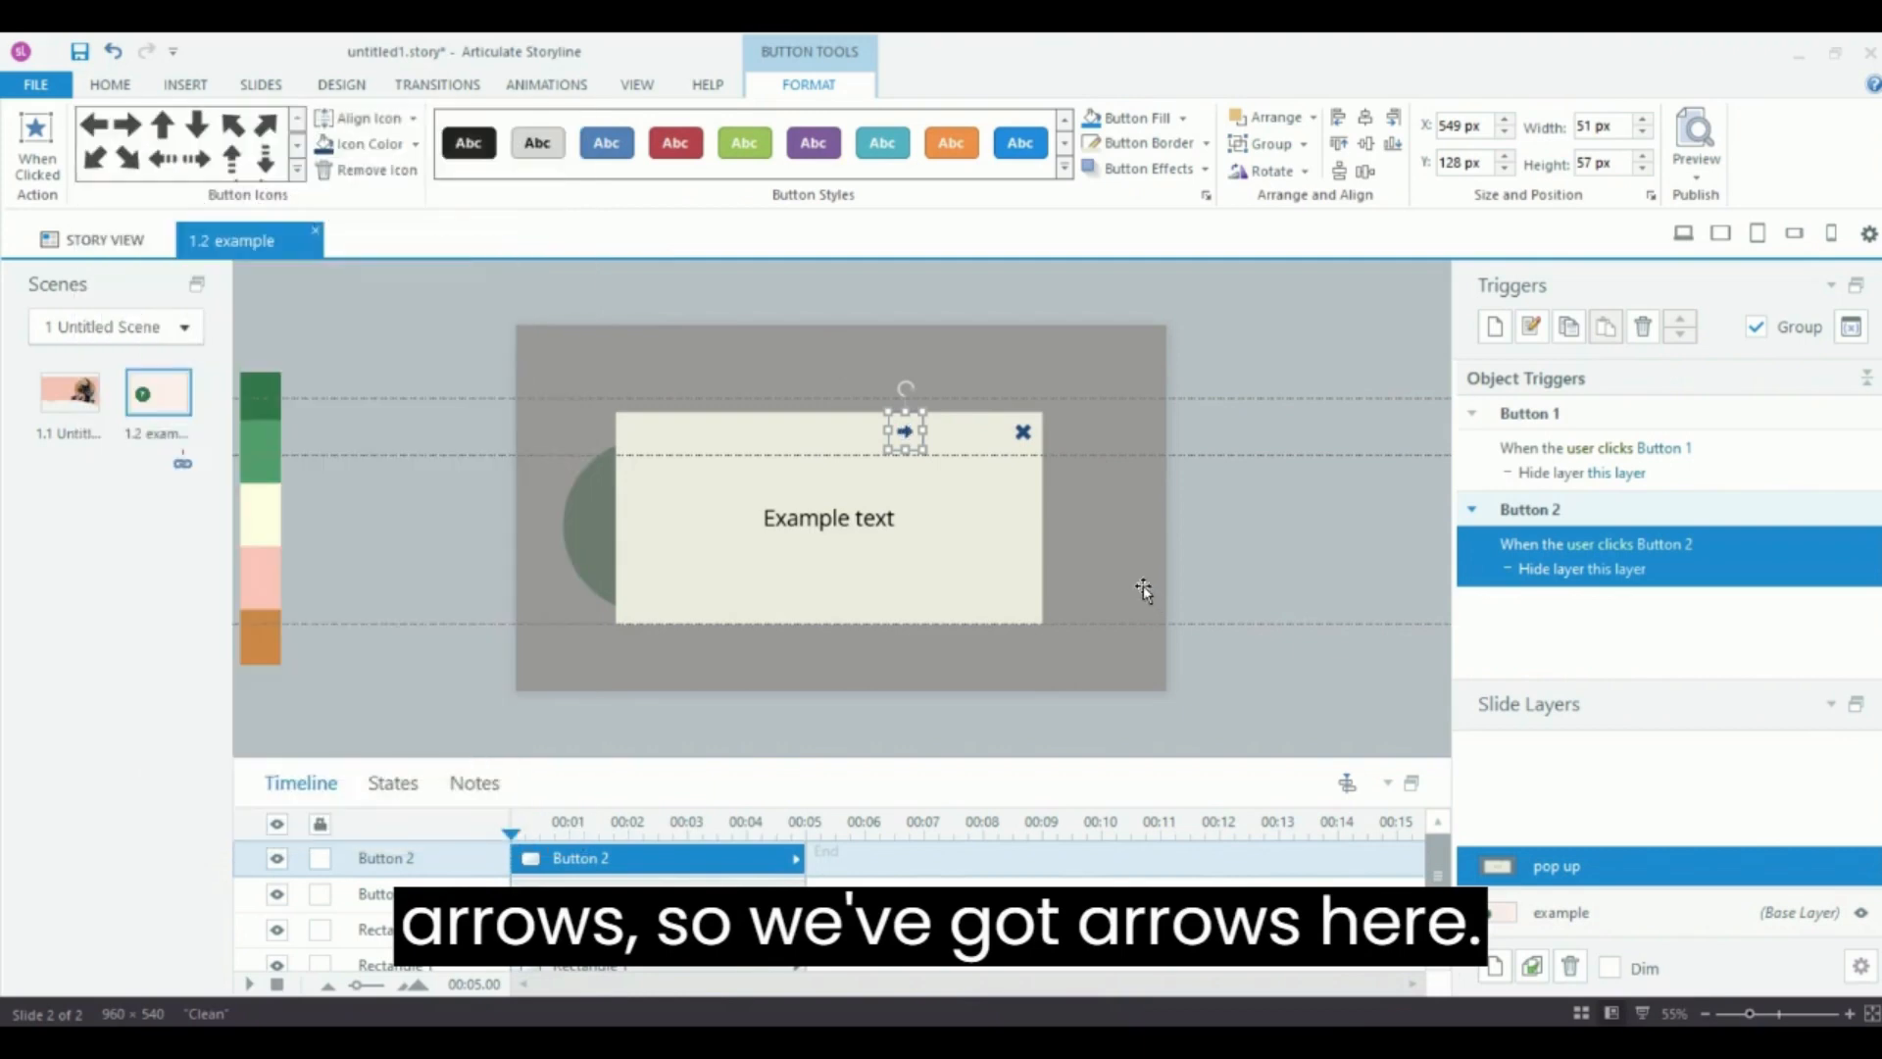
{"action": "left_click_drag", "start_coordinate": [885, 432], "coordinate": [832, 432]}
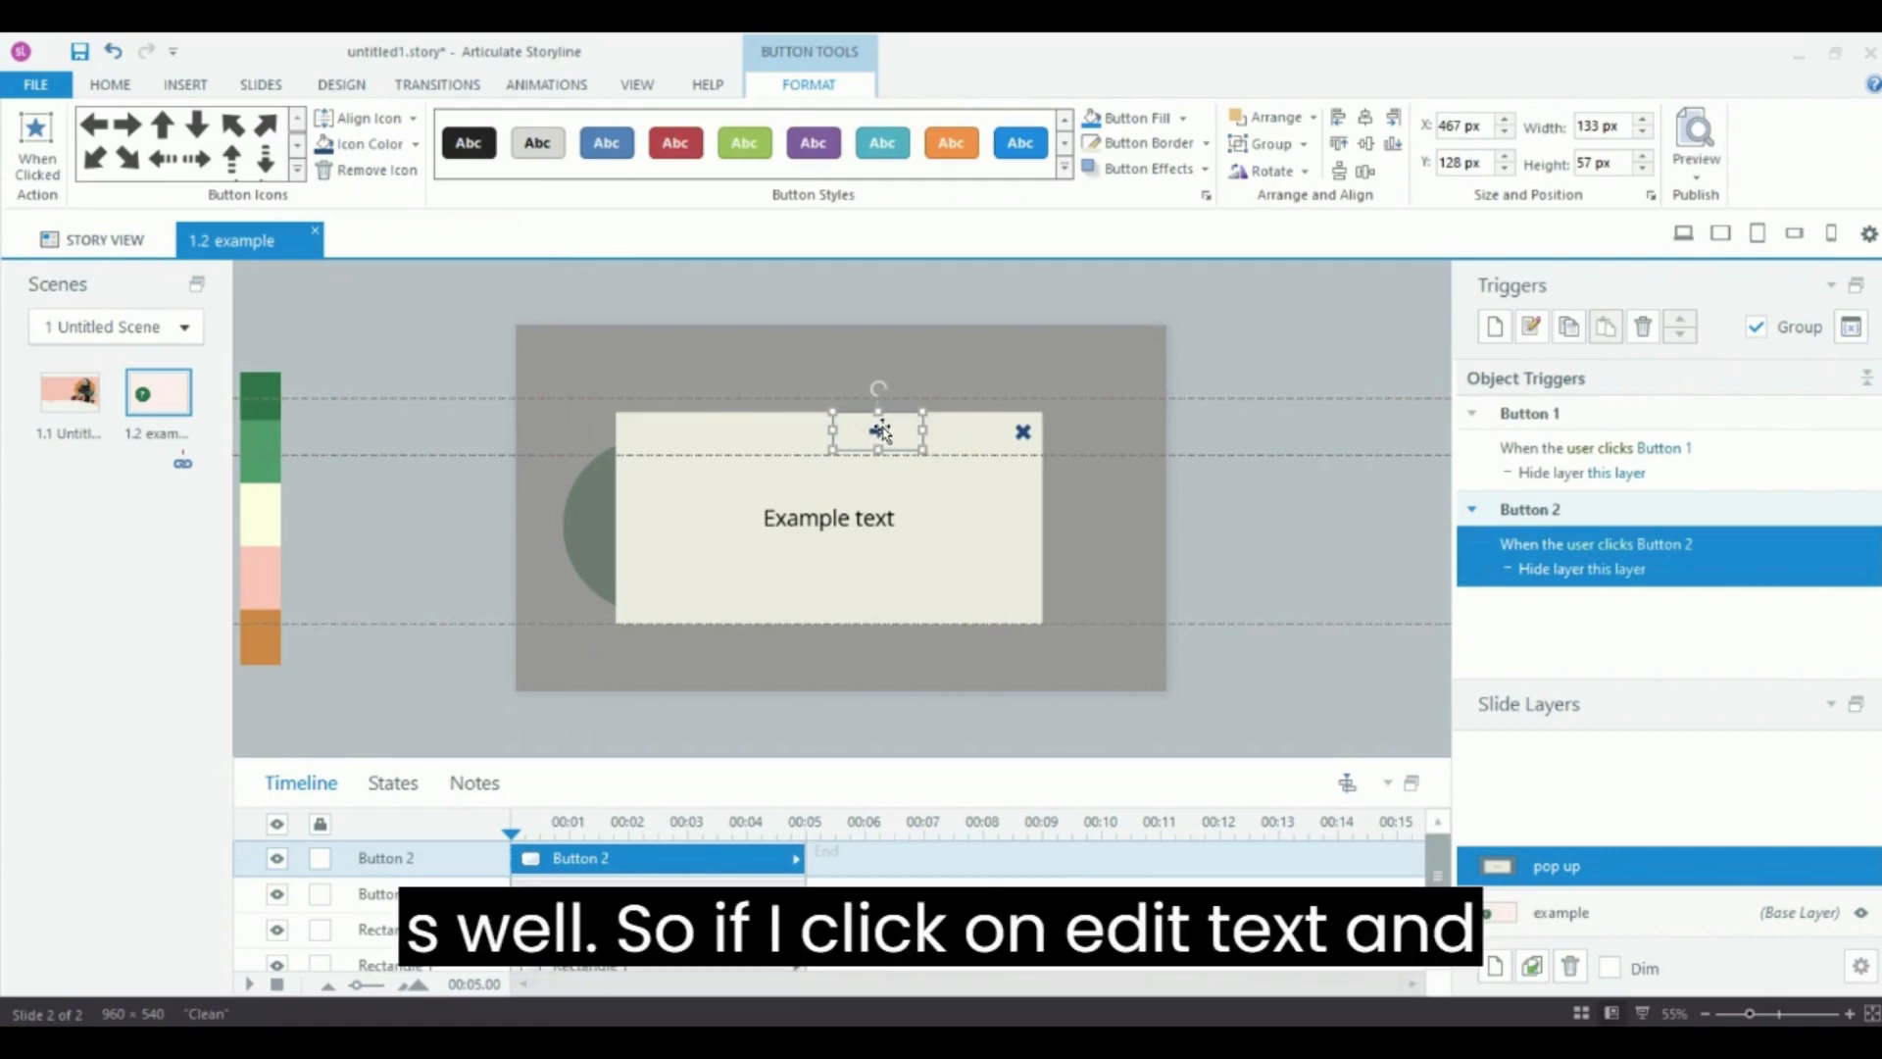
Label the arrow button Next and set its text colour to dark blue #1F497D.
{"action": "right_click", "coordinate": [880, 432]}
{"action": "left_click", "coordinate": [944, 790]}
{"action": "key", "text": "Caps_Lock"}
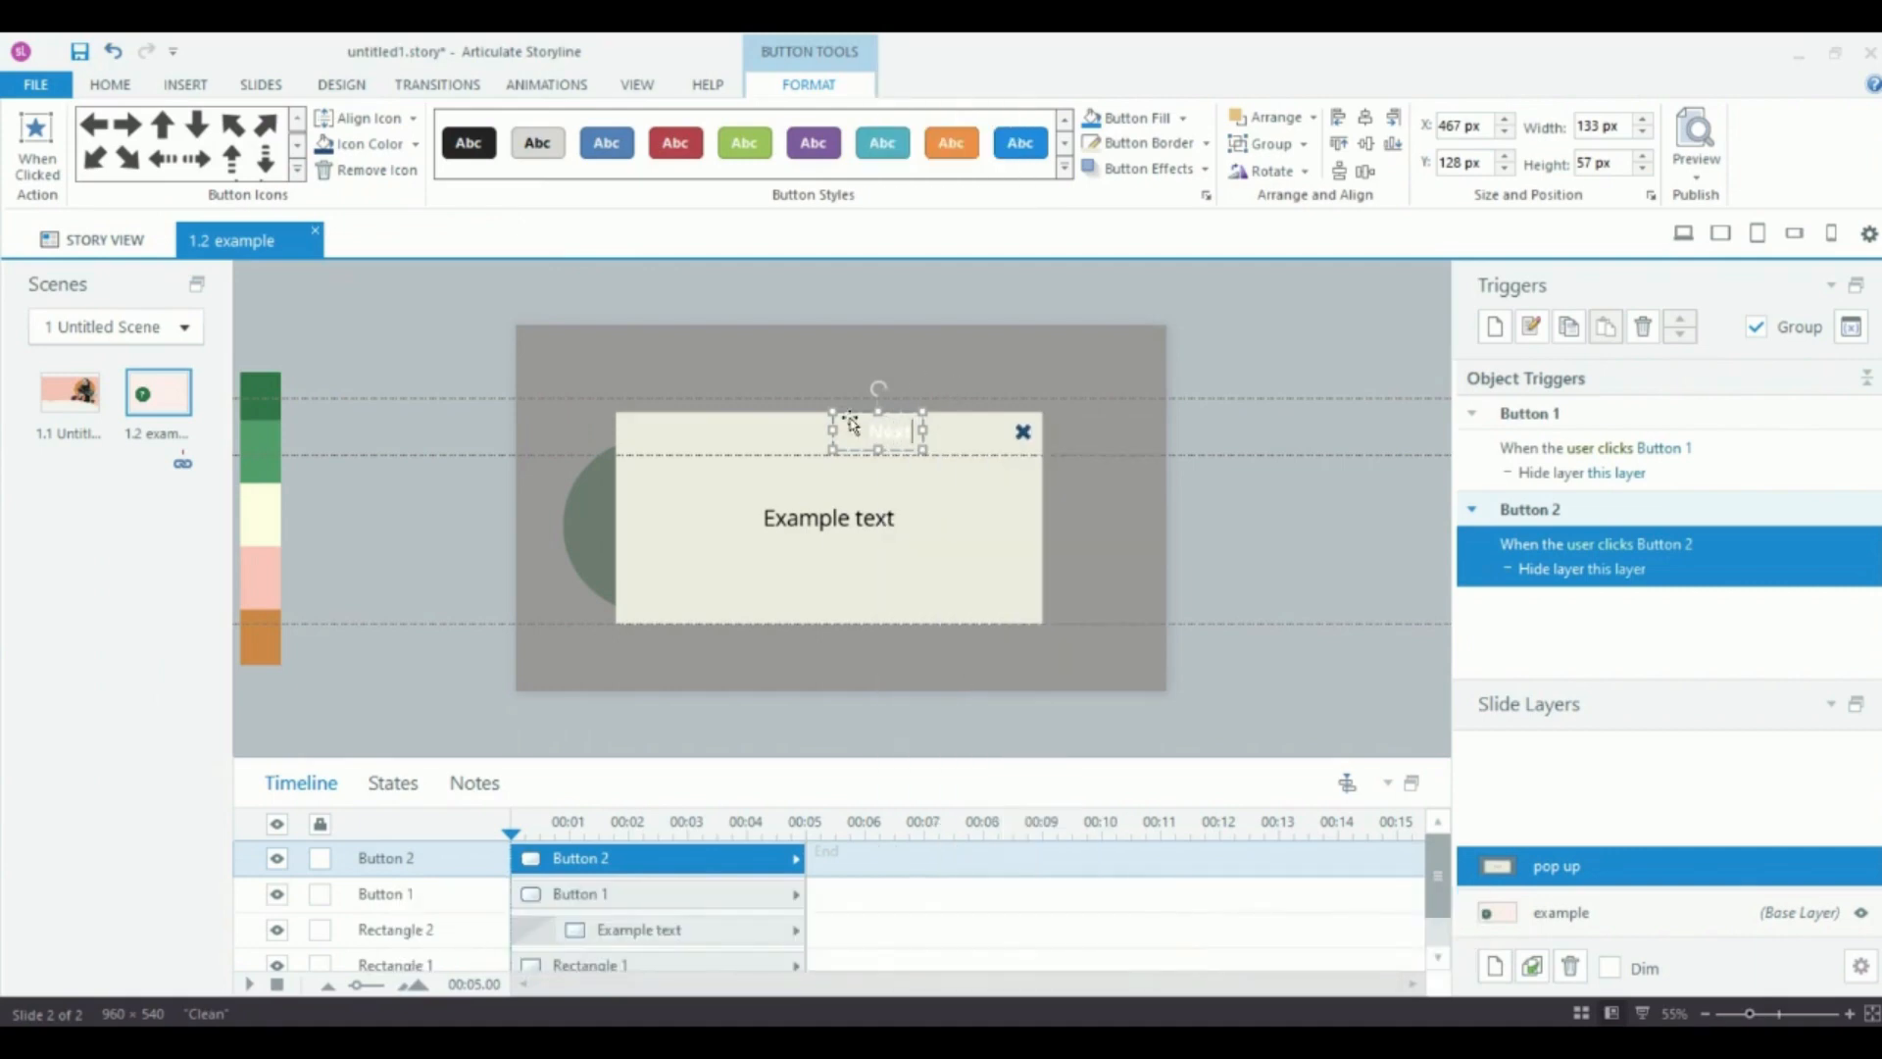
{"action": "double_click", "coordinate": [890, 431]}
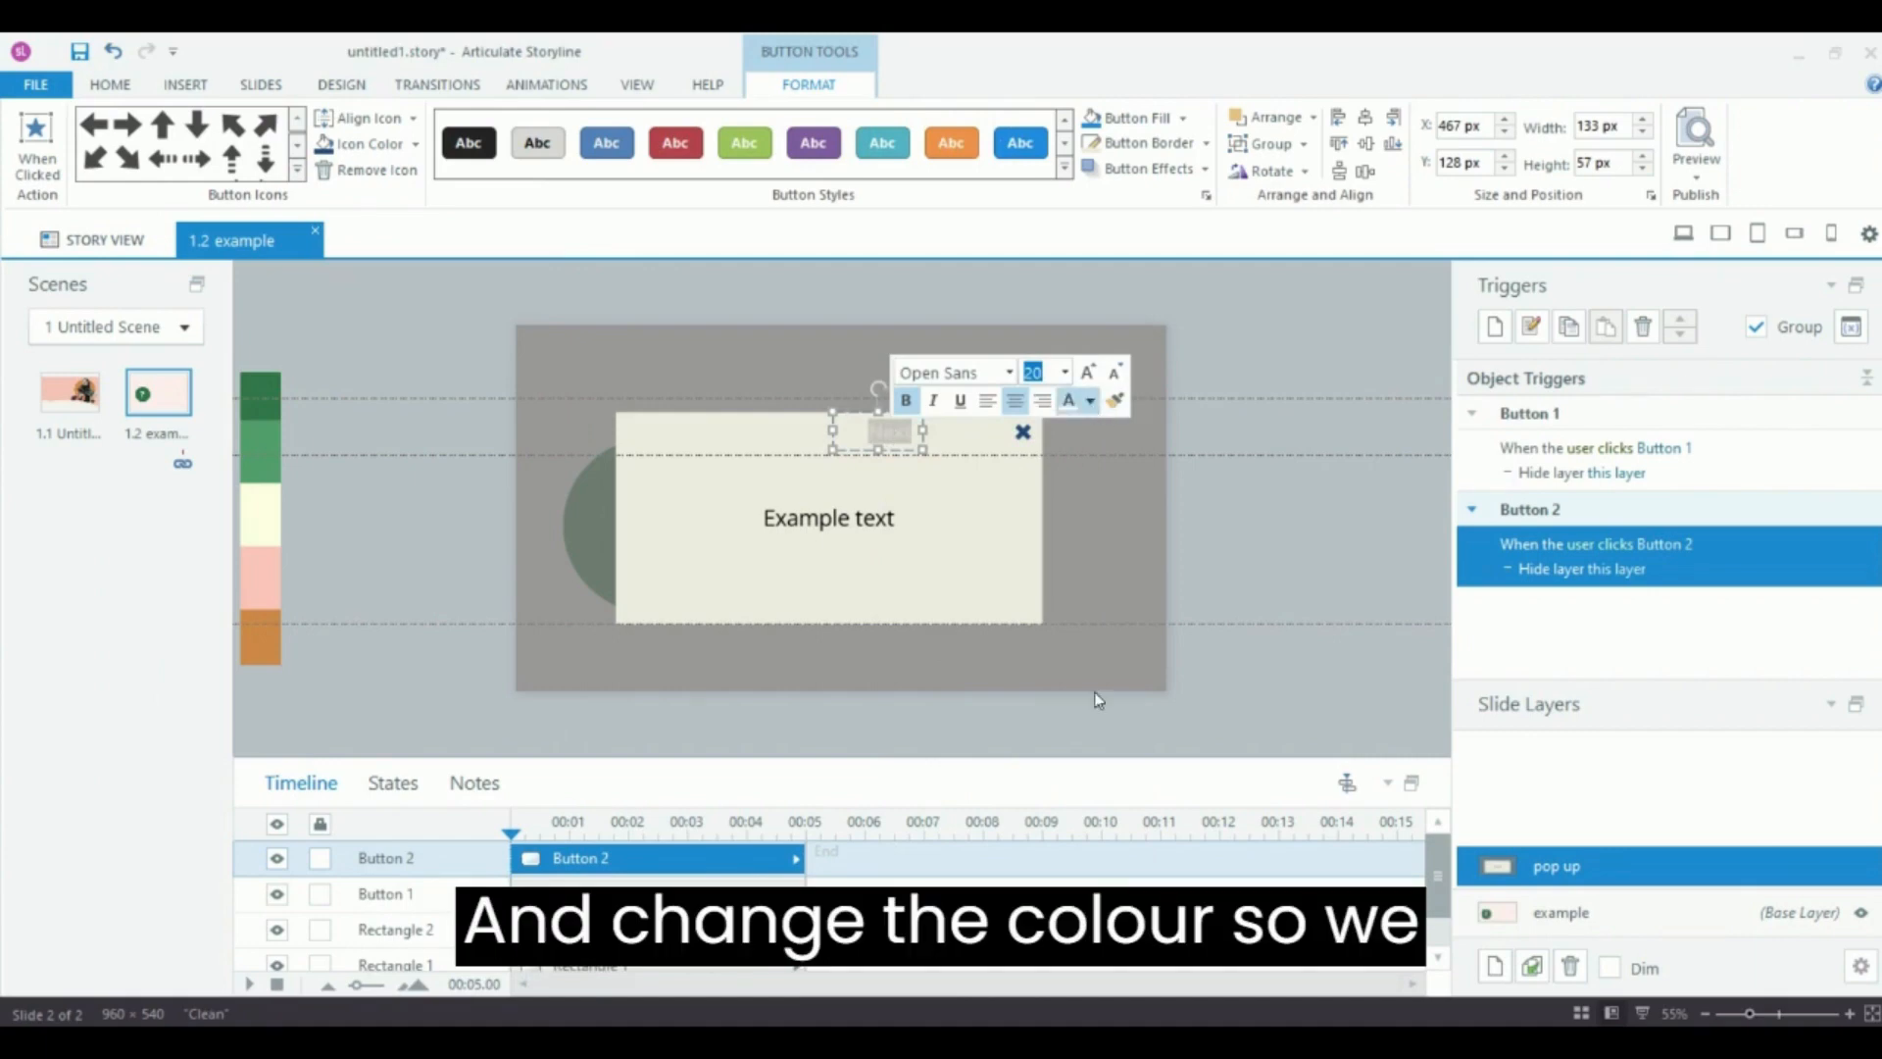
{"action": "left_click", "coordinate": [1090, 401]}
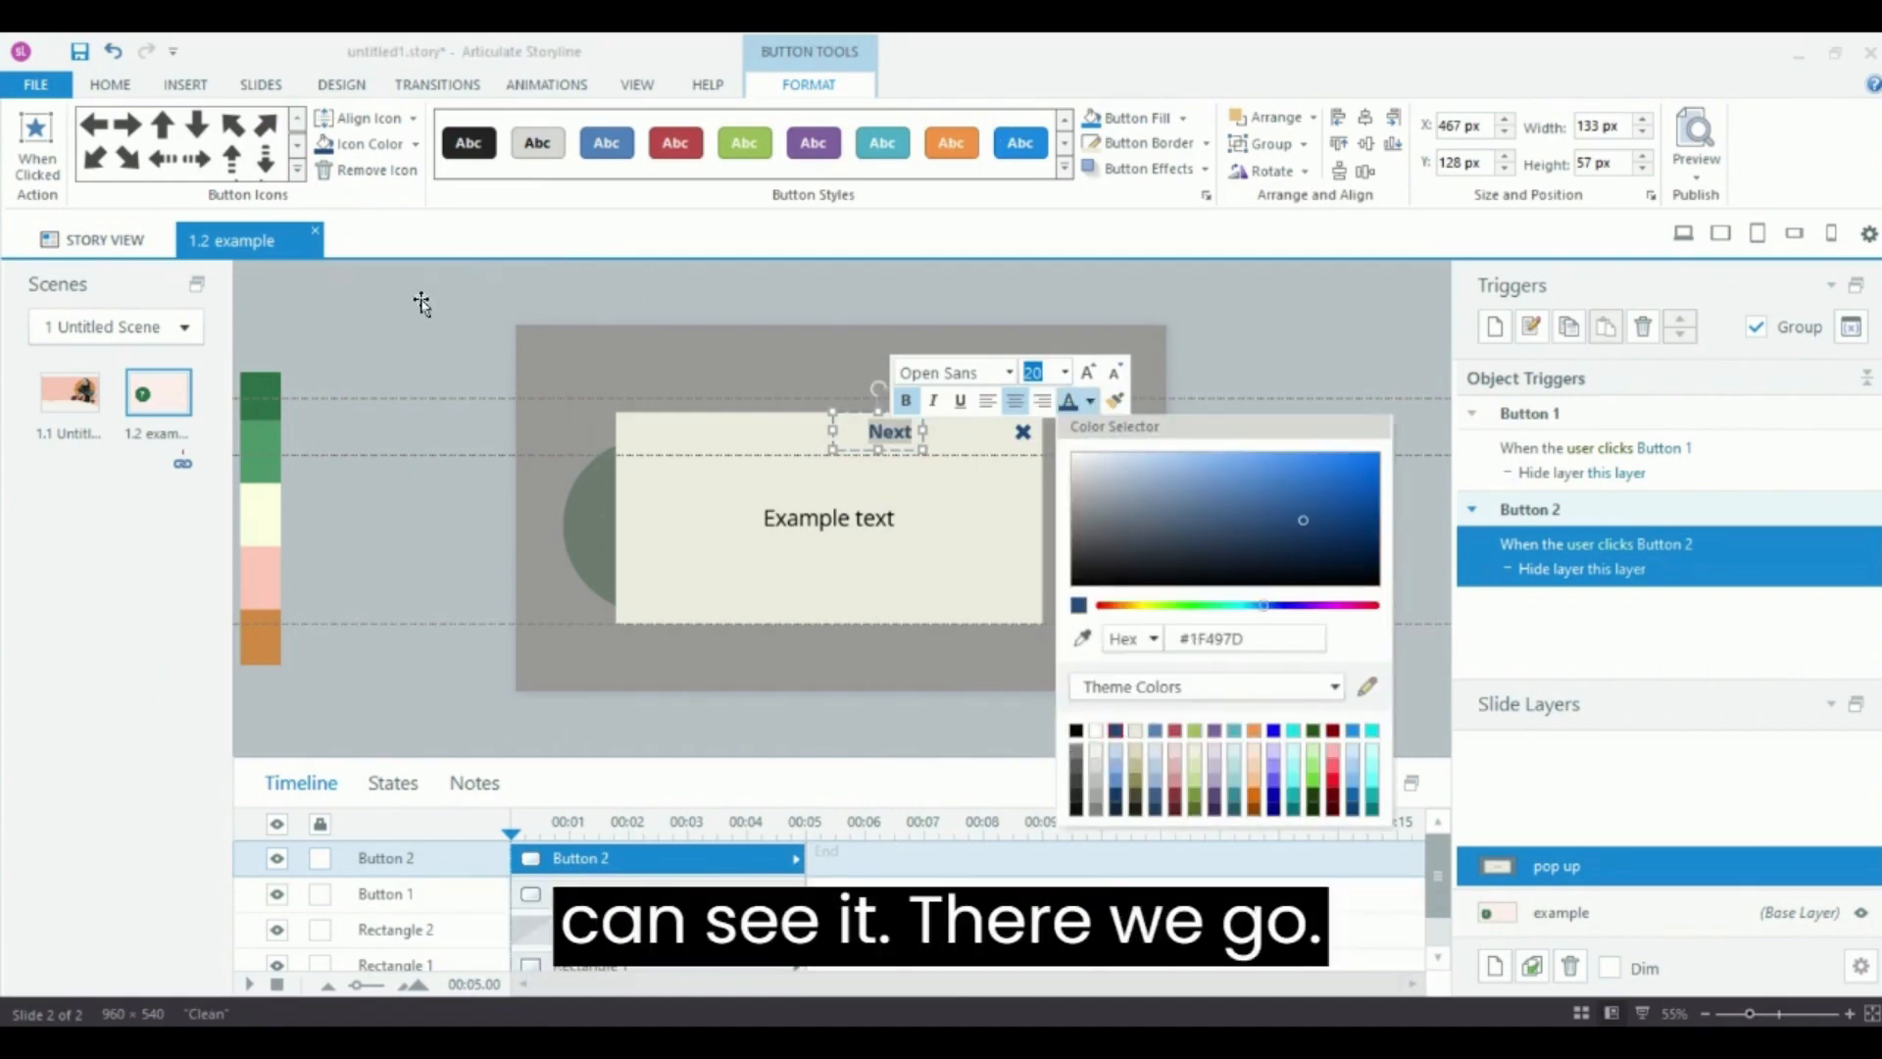
{"action": "left_click", "coordinate": [435, 348]}
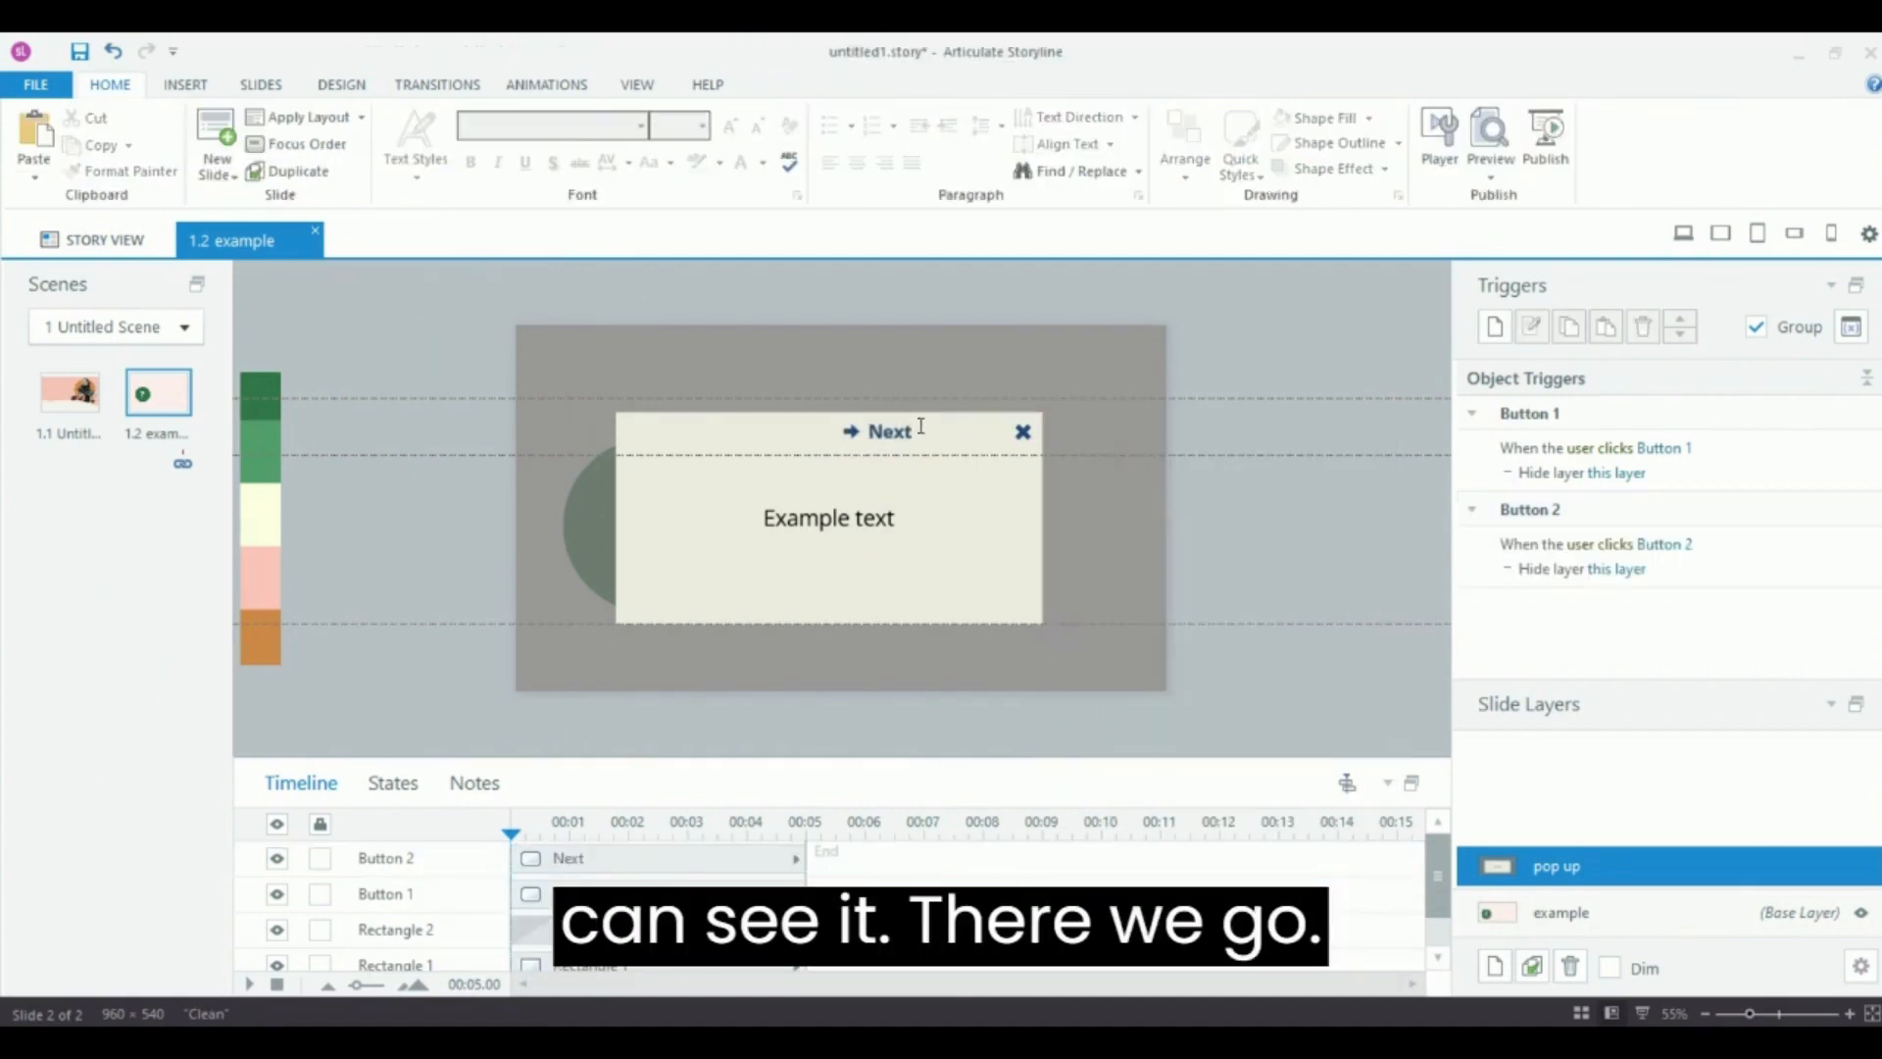
Move the Next button to the lower-right corner of the pop up box.
{"action": "left_click", "coordinate": [908, 431]}
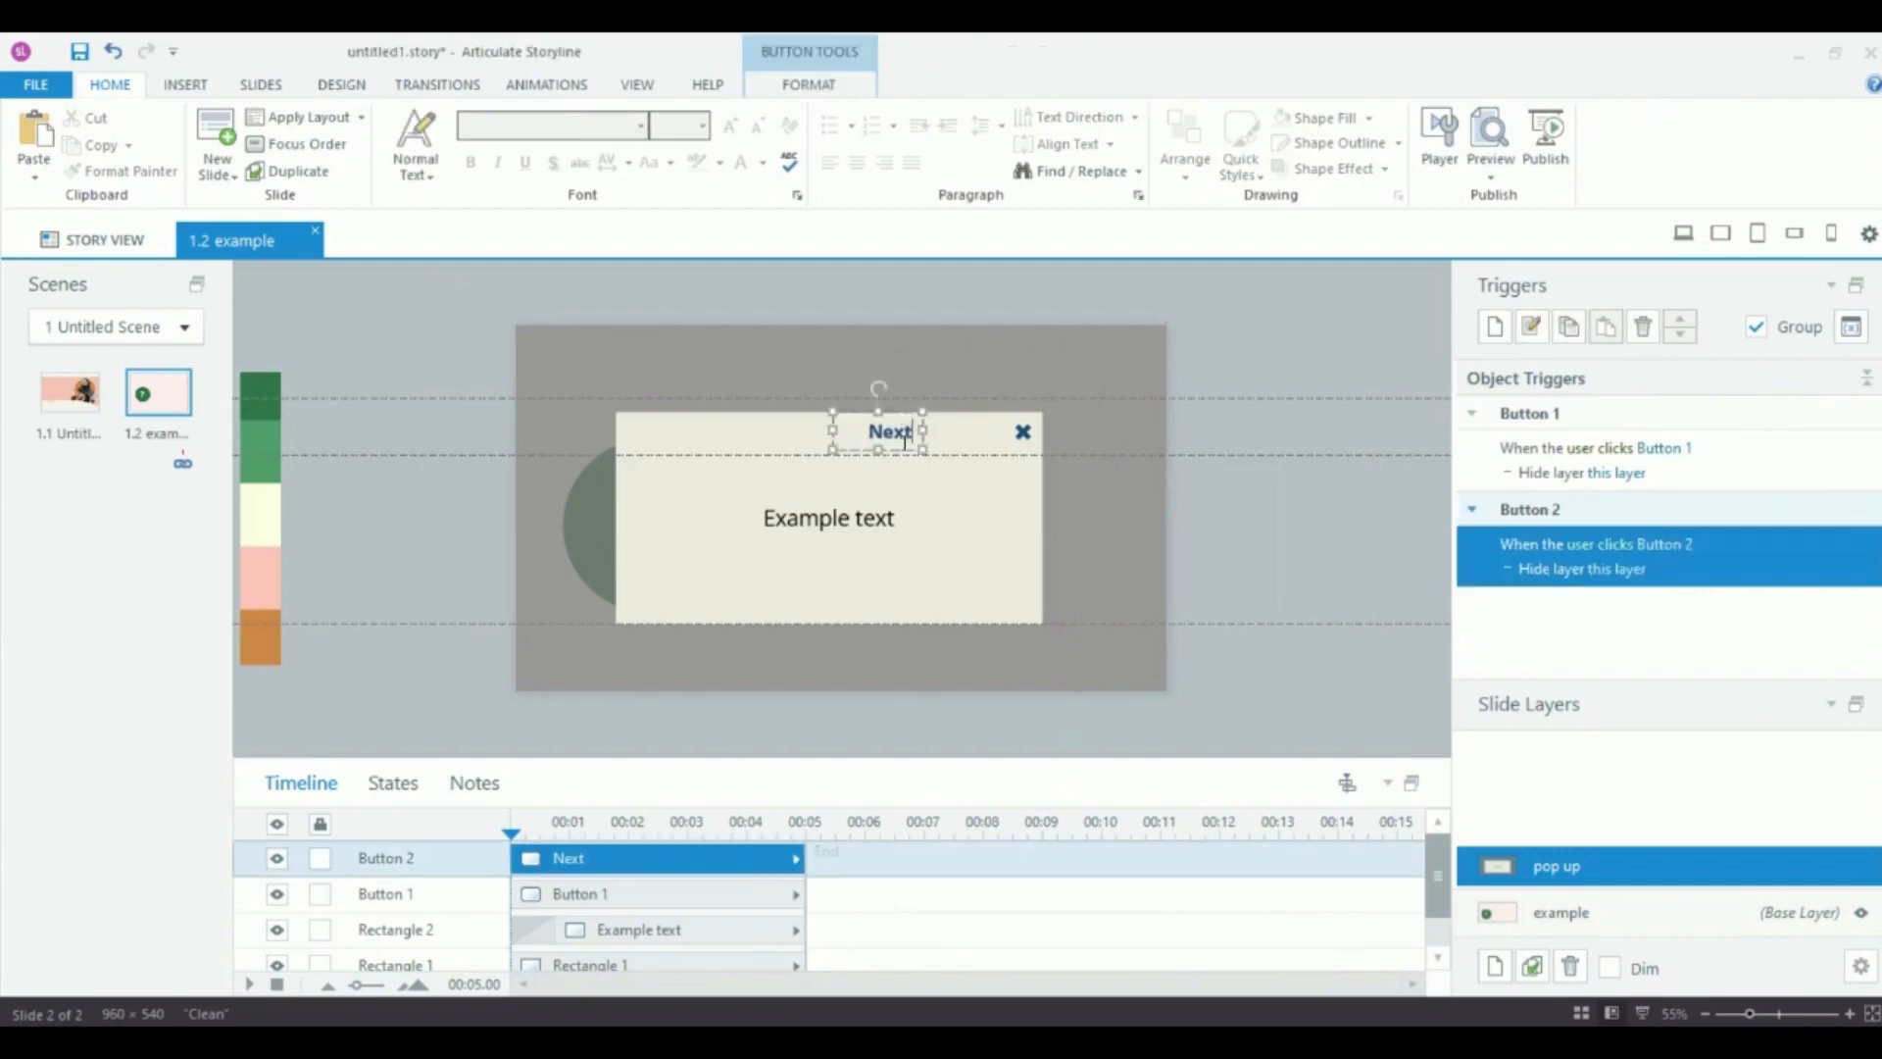
{"action": "left_click", "coordinate": [934, 284]}
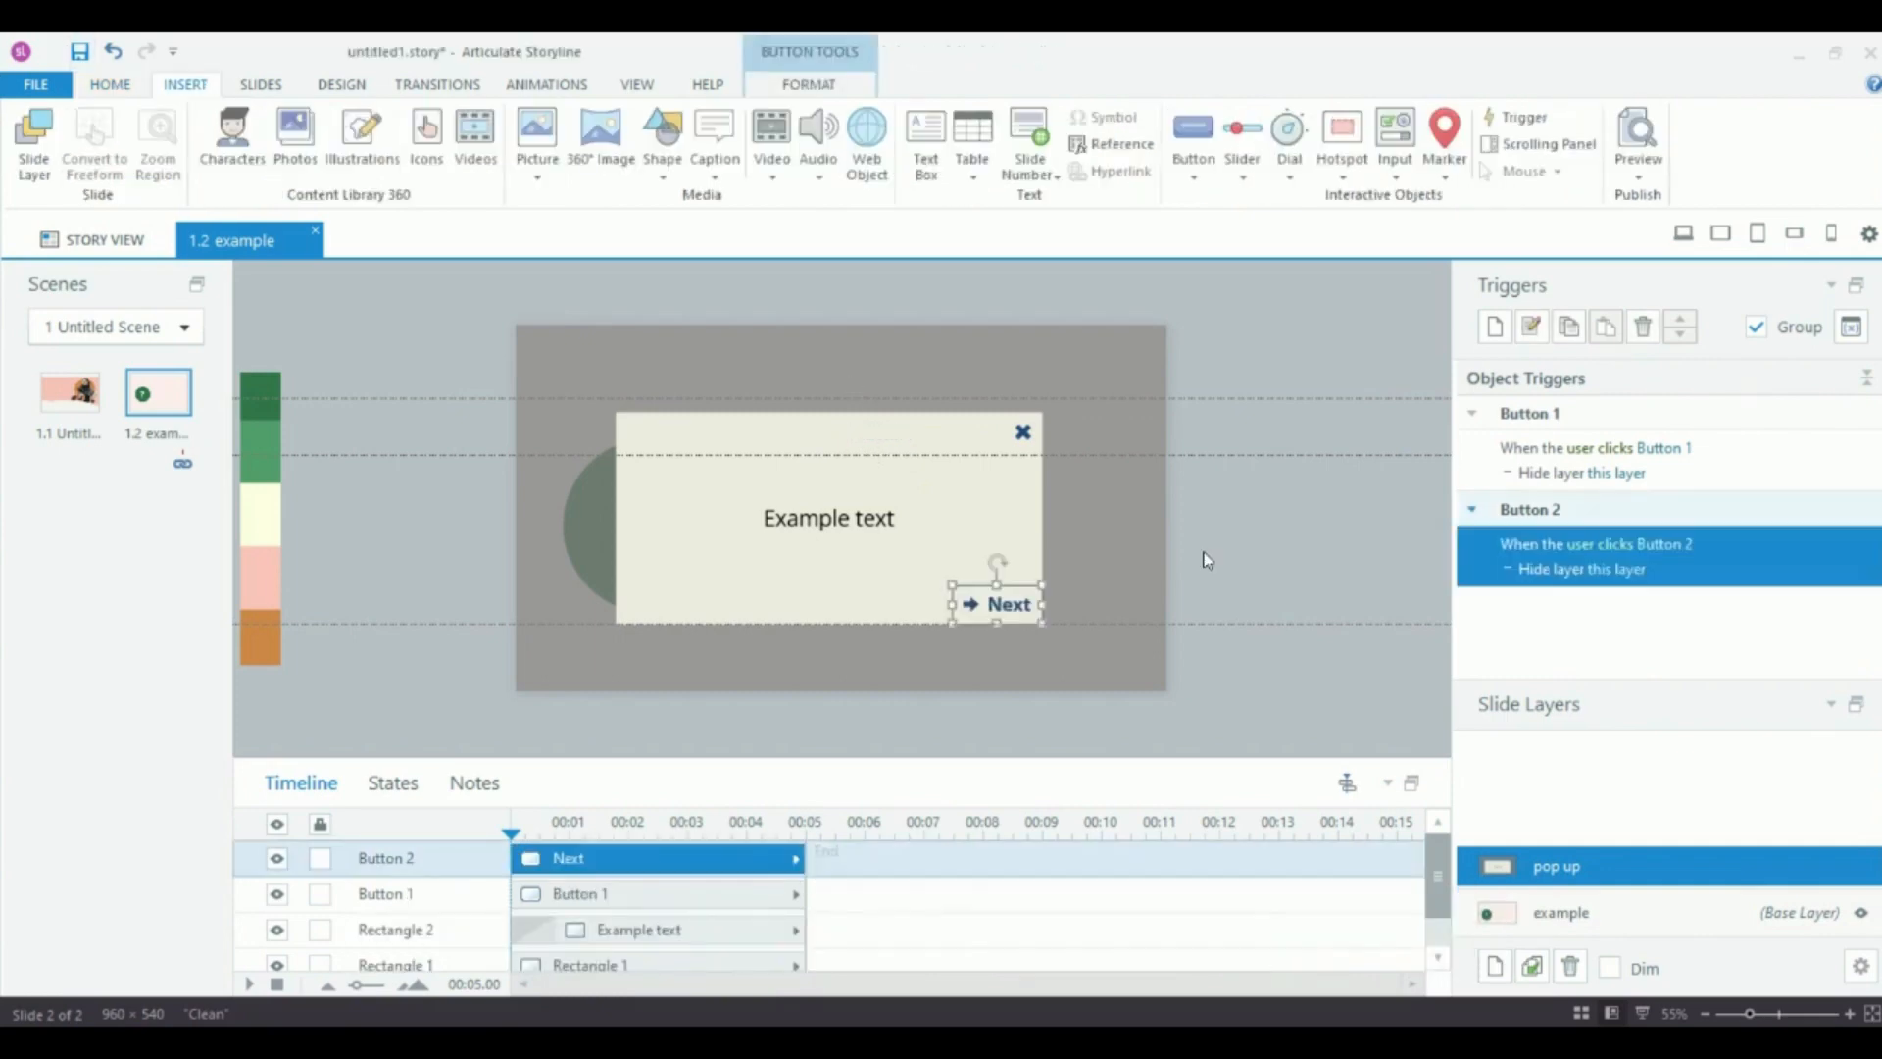
{"action": "left_click", "coordinate": [1207, 559]}
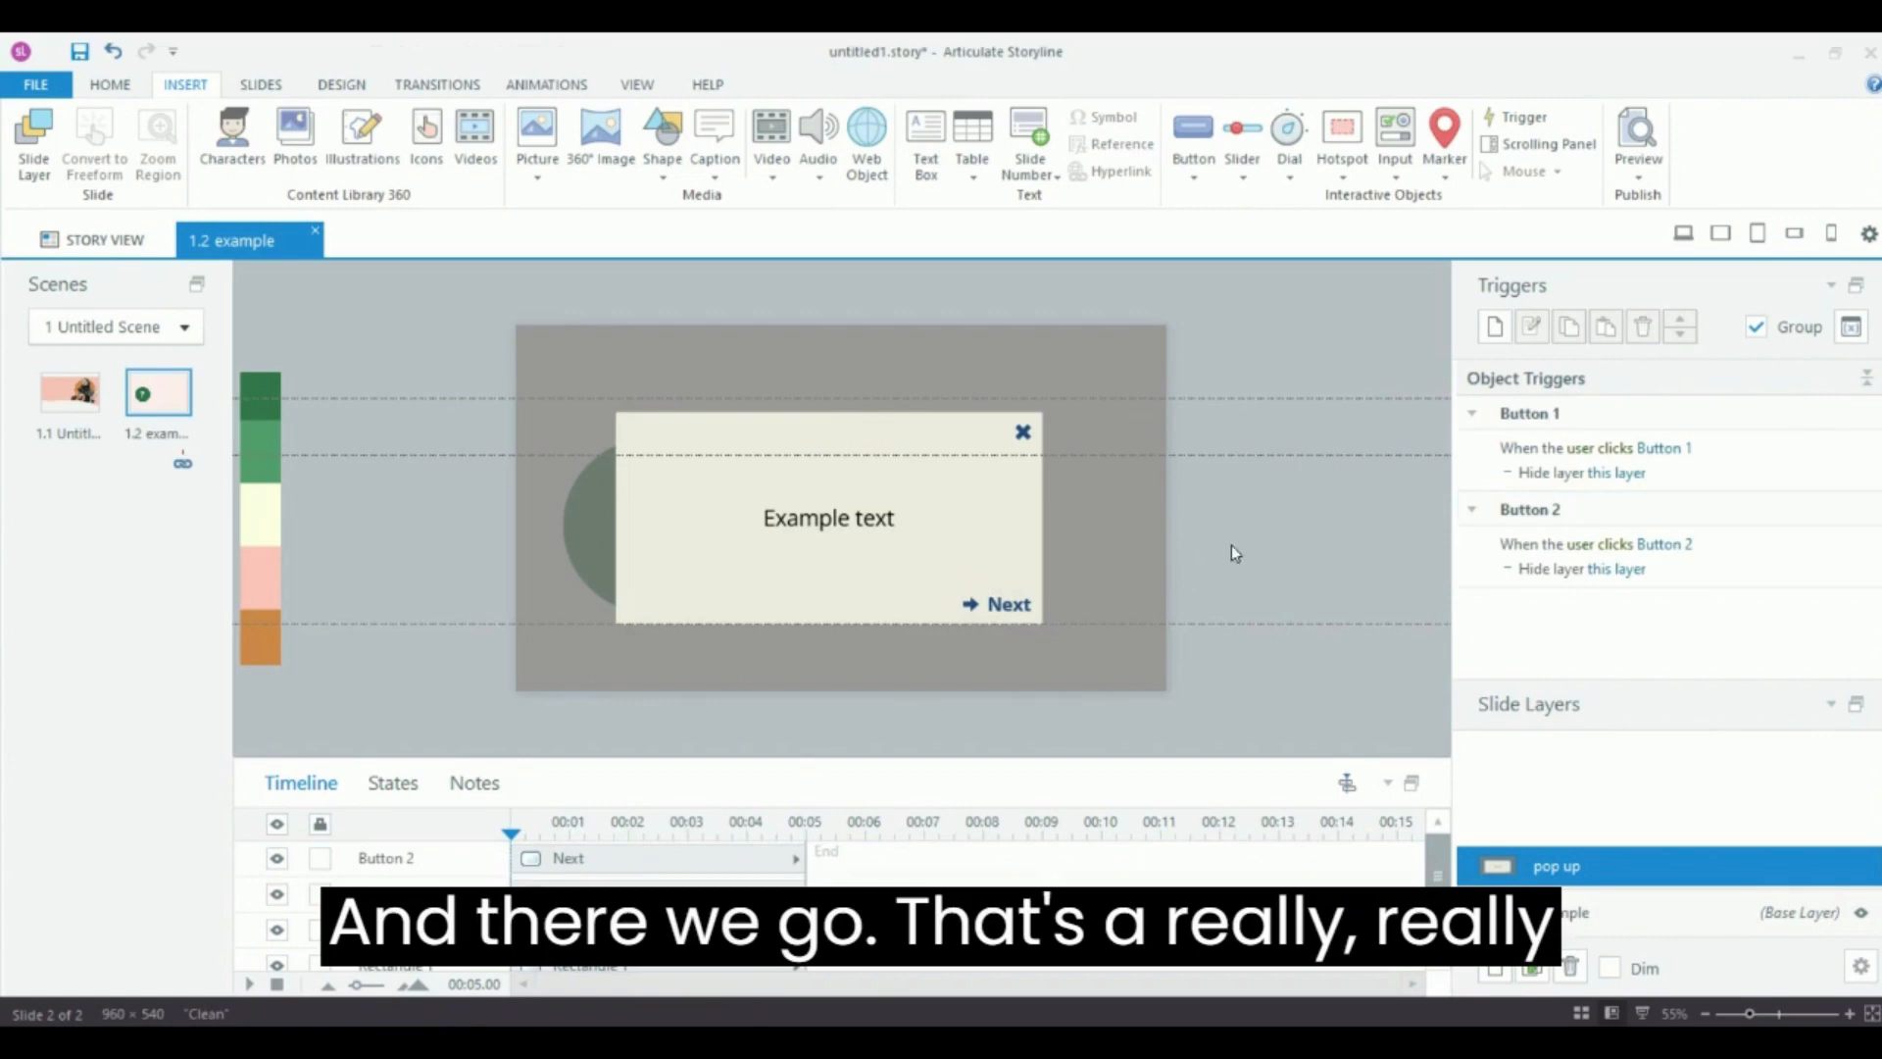